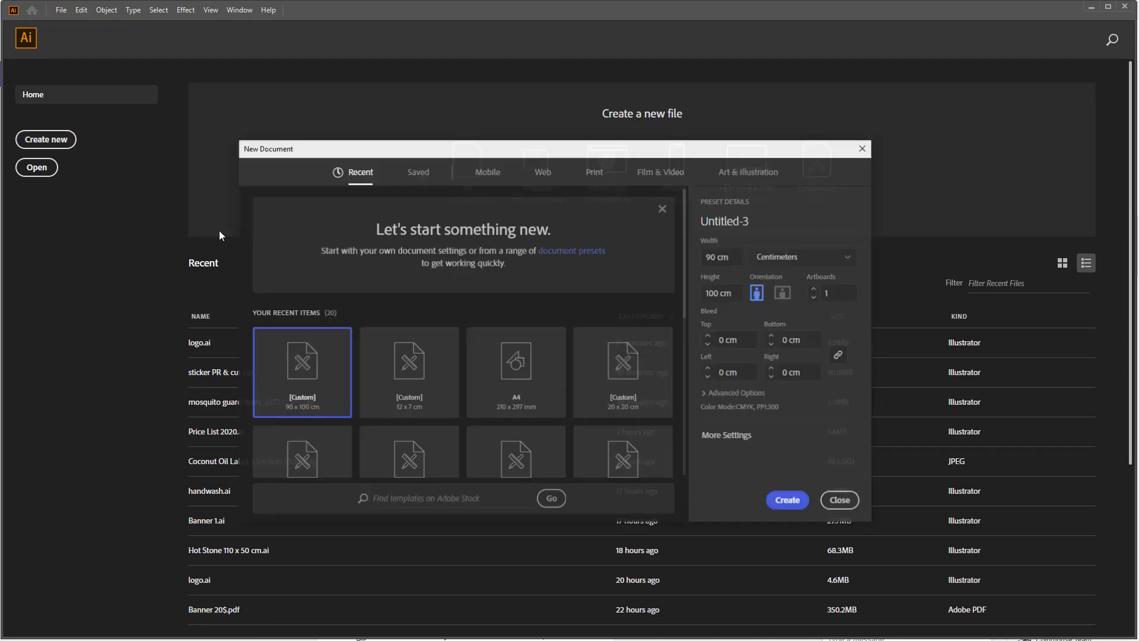
# Create a new document 20 cm wide and 20 cm high and collapse the Layers panel
pyautogui.write('20')
pyautogui.press('Tab')
pyautogui.write('20')
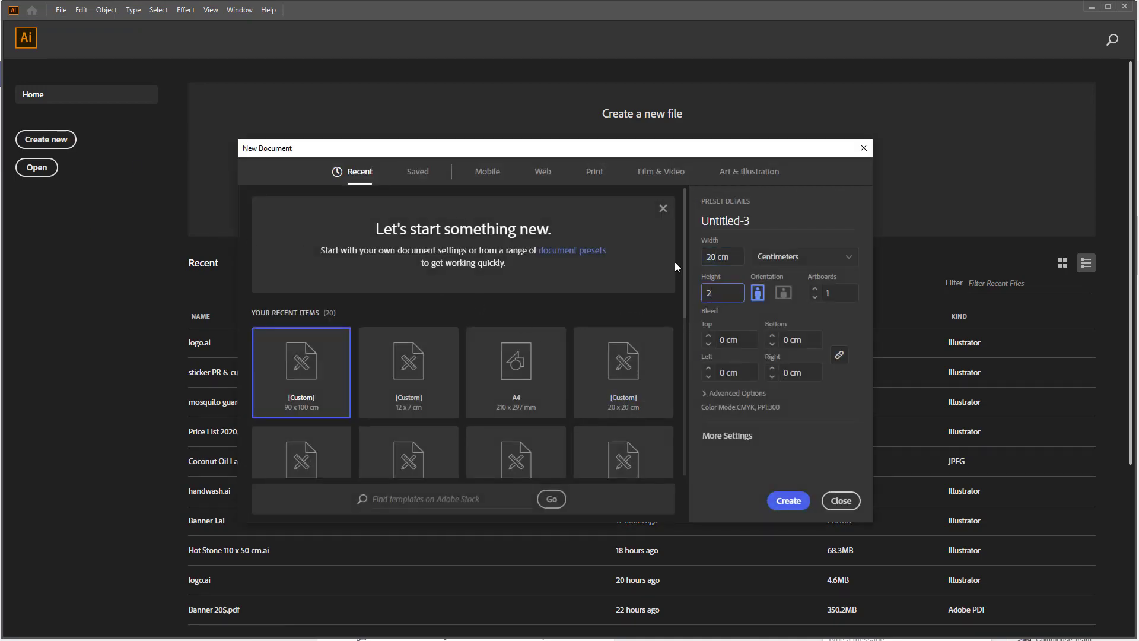
pyautogui.press('Return')
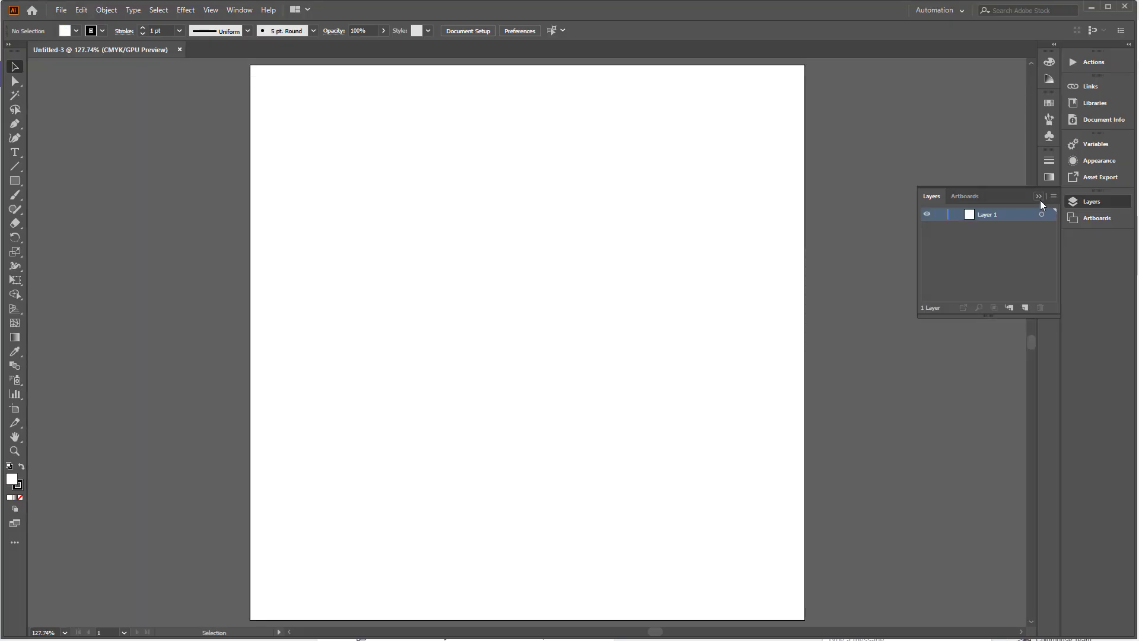
pyautogui.click(1039, 198)
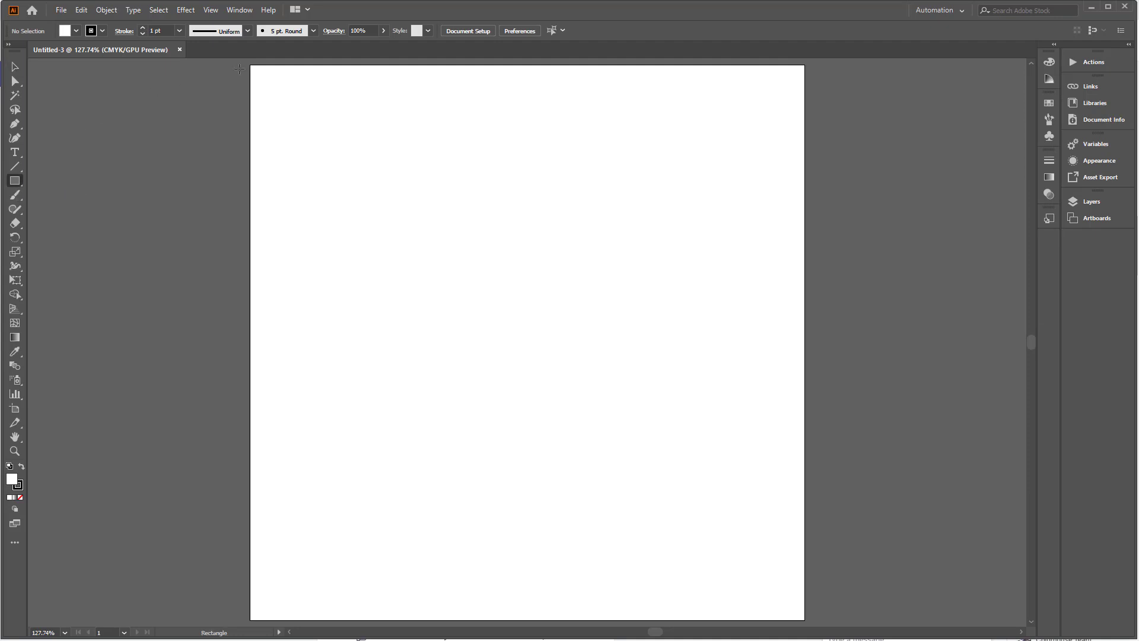
# Draw a tall vertical rectangle about 0.83 × 11.16 cm with a black fill and no stroke
pyautogui.moveTo(390, 178); pyautogui.dragTo(414, 488)
pyautogui.click(15, 67)
pyautogui.click(76, 31)
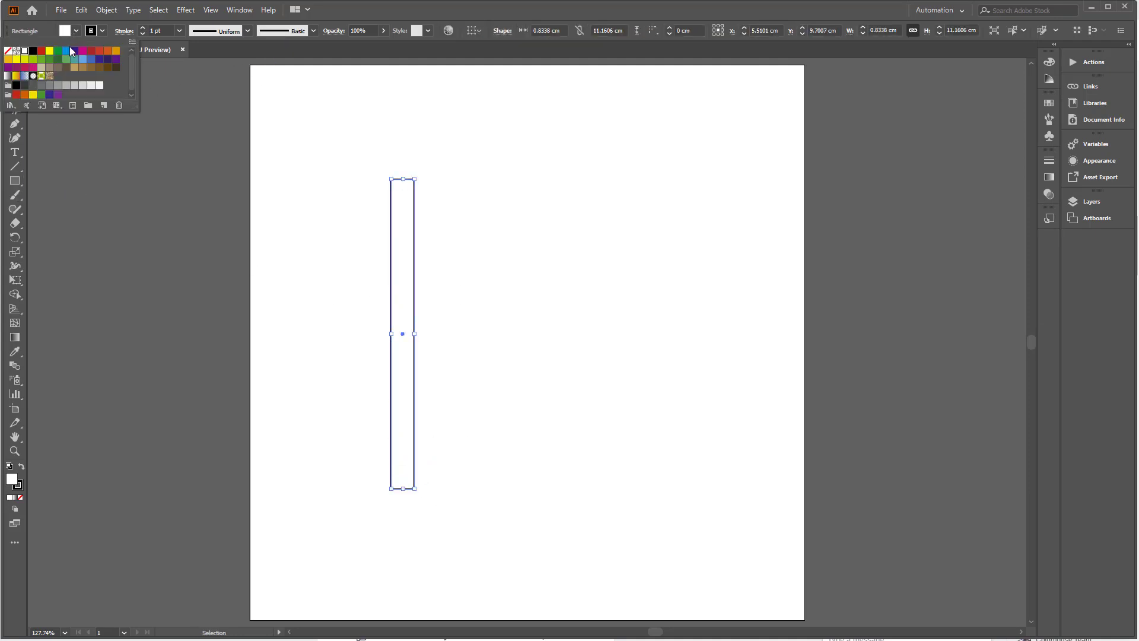
pyautogui.click(32, 55)
pyautogui.click(102, 31)
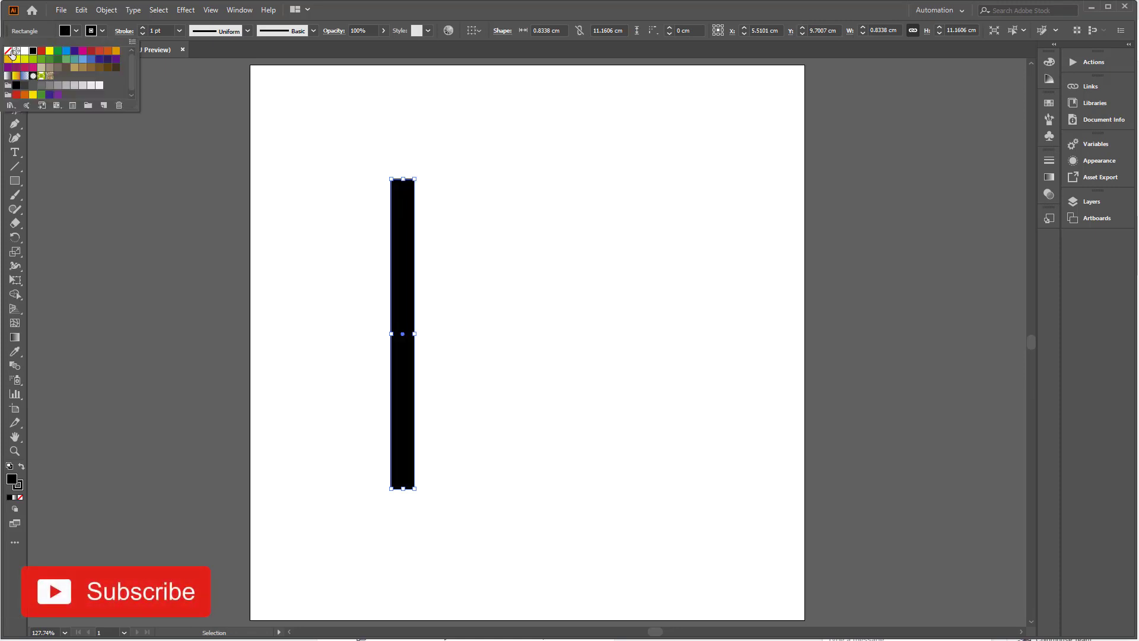
pyautogui.click(8, 51)
# Duplicate the black vertical bar twice to its right at the same height, leaving a wider gap before the last copy
pyautogui.click(499, 313)
pyautogui.moveTo(401, 331); pyautogui.dragTo(536, 311)
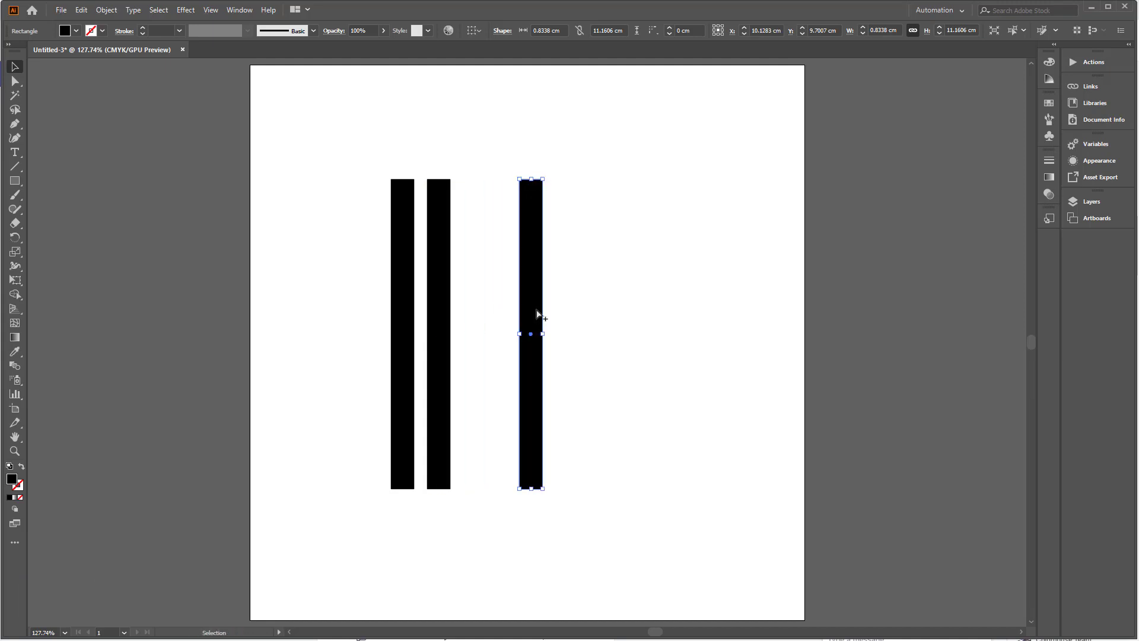
pyautogui.click(608, 332)
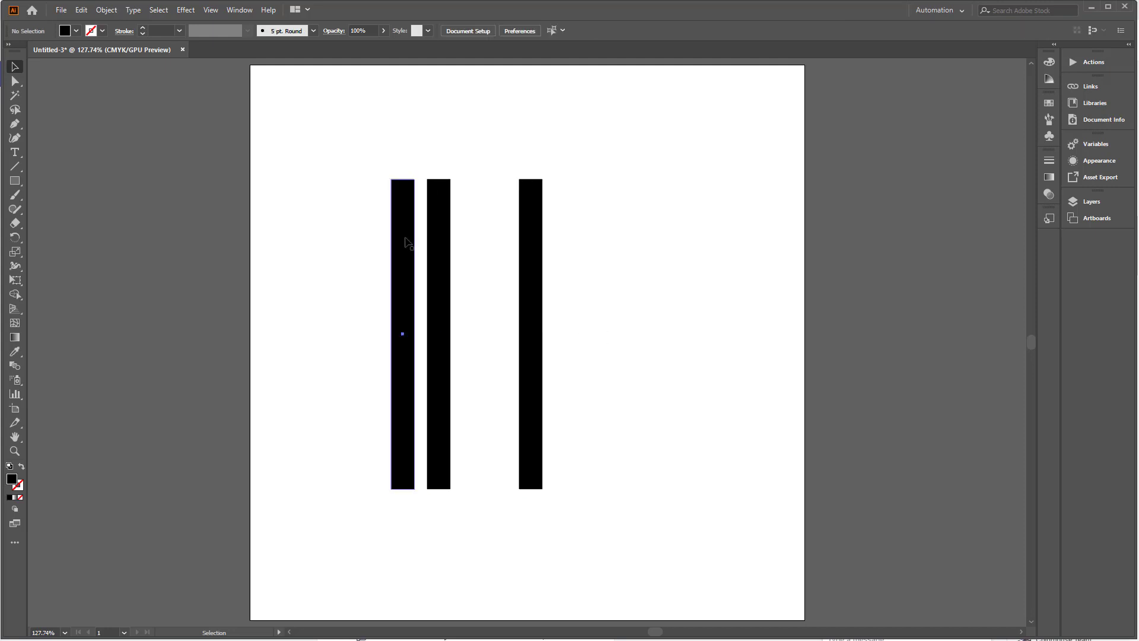
# Copy the leftmost vertical bar to the upper left, rotate it 45°, and place a duplicate of the diagonal to its right
pyautogui.moveTo(406, 239); pyautogui.dragTo(302, 196)
pyautogui.rightClick(302, 196)
pyautogui.moveTo(349, 381)
pyautogui.click(454, 418)
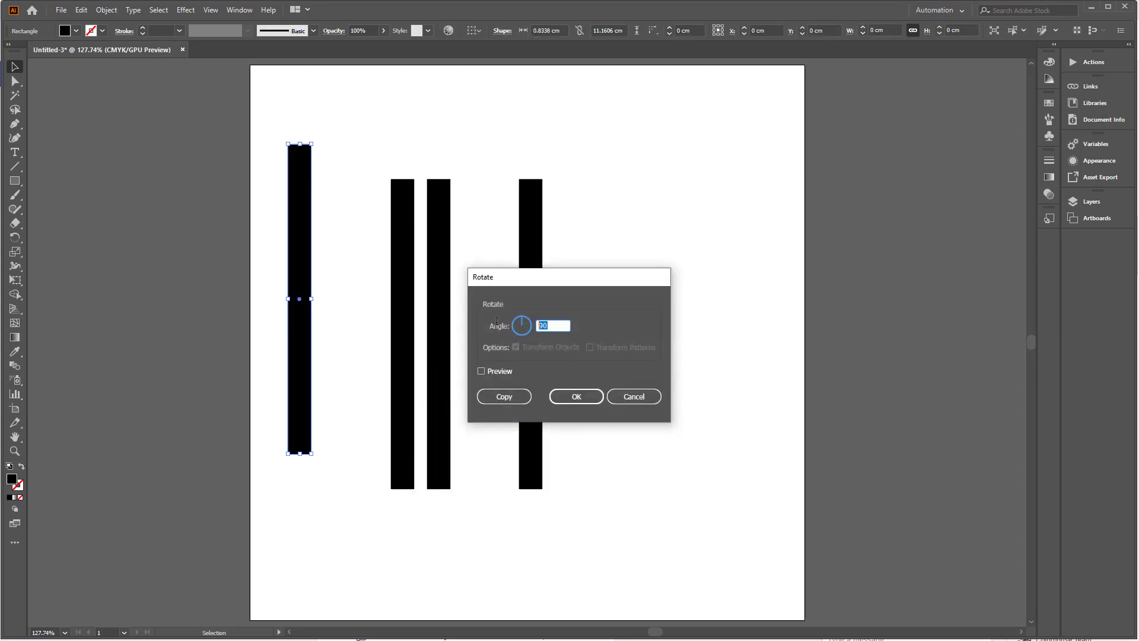
pyautogui.press('Return')
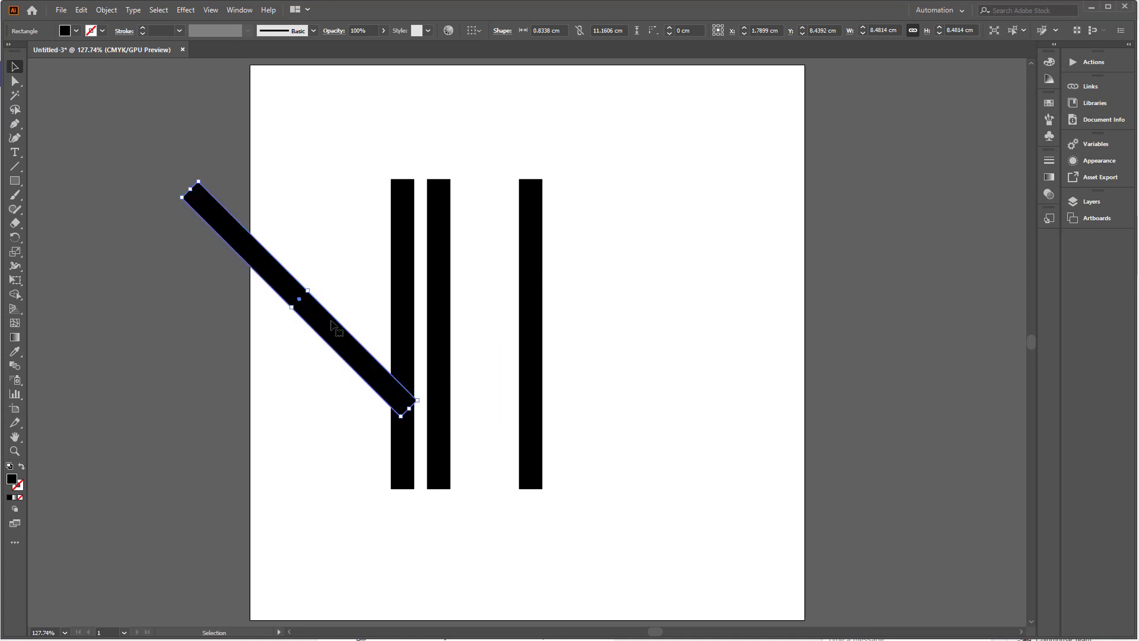
pyautogui.moveTo(306, 299); pyautogui.dragTo(346, 326)
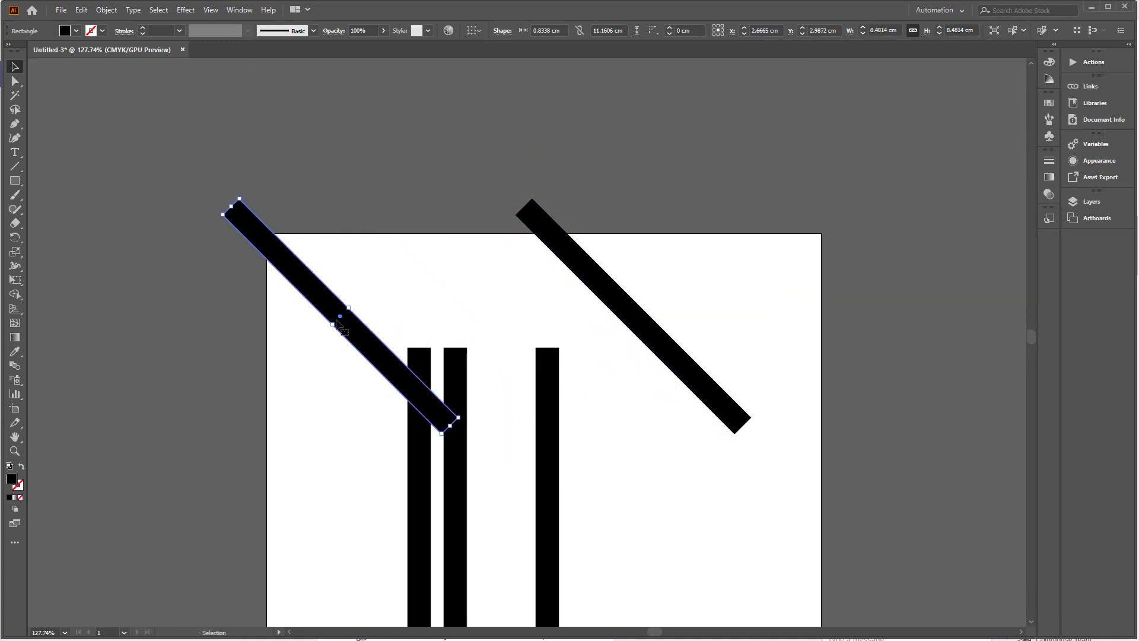
# Reflect the left diagonal bar across the vertical axis and move it to cross the right diagonal as a roof peak
pyautogui.rightClick(336, 321)
pyautogui.moveTo(385, 505)
pyautogui.click(481, 550)
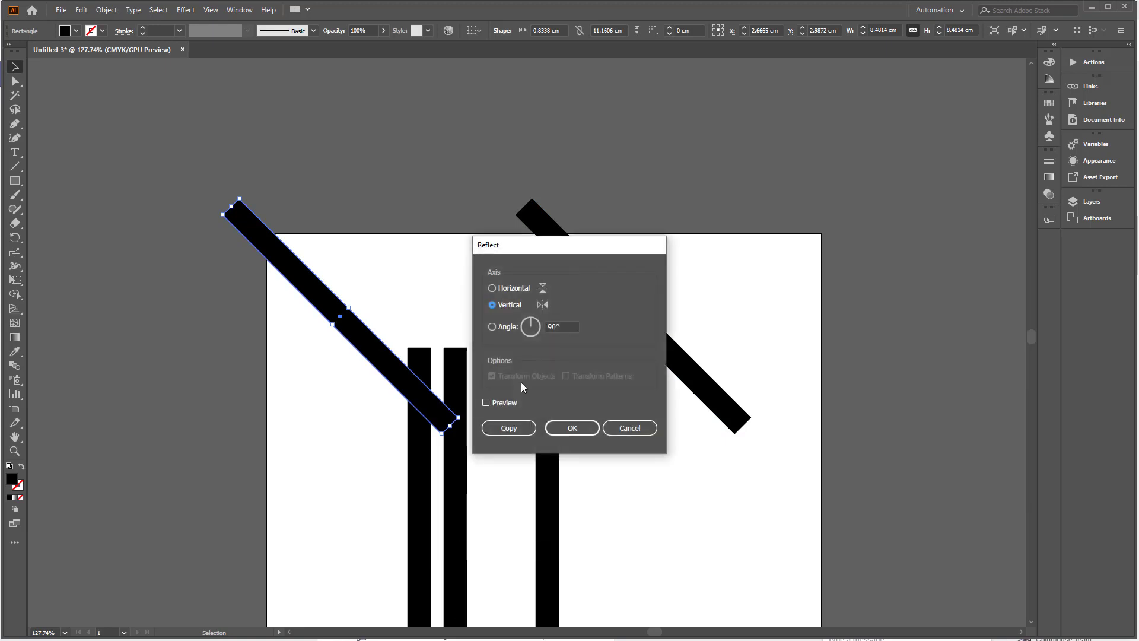
pyautogui.click(553, 431)
pyautogui.click(399, 196)
pyautogui.moveTo(419, 247); pyautogui.dragTo(525, 248)
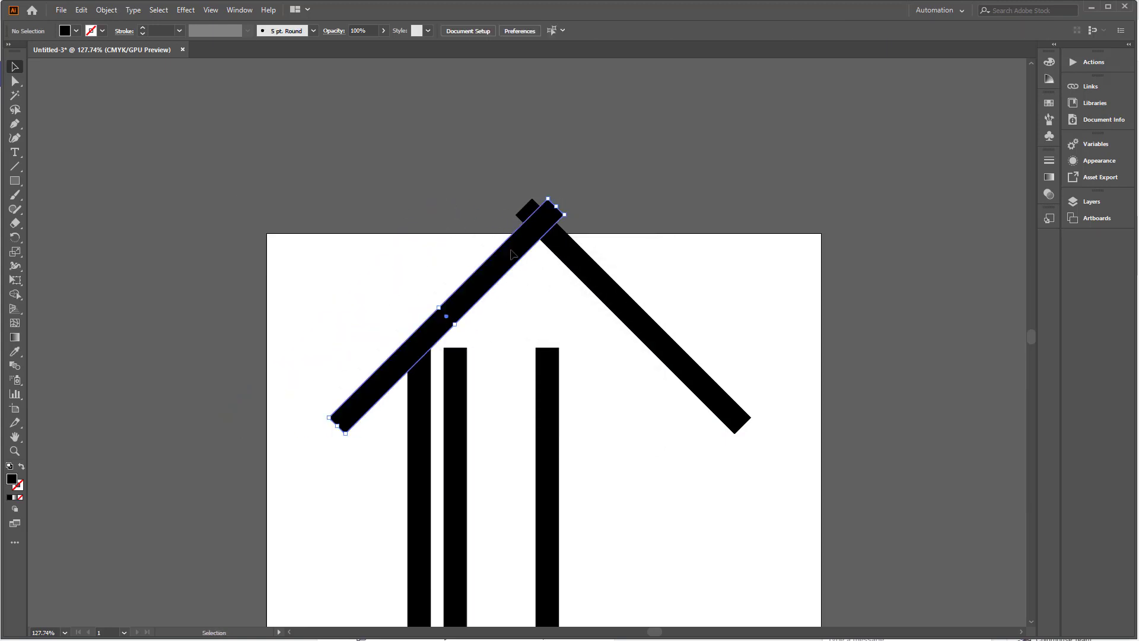
# Shift the pair of roof bars left over the vertical bars and move the whole drawing down onto the artboard
pyautogui.click(725, 262)
pyautogui.moveTo(691, 281); pyautogui.dragTo(492, 220)
pyautogui.moveTo(593, 265); pyautogui.dragTo(555, 265)
pyautogui.click(629, 415)
pyautogui.moveTo(661, 486); pyautogui.dragTo(656, 347)
pyautogui.moveTo(656, 347); pyautogui.dragTo(358, 162)
pyautogui.moveTo(574, 156); pyautogui.dragTo(621, 234)
pyautogui.click(691, 463)
pyautogui.moveTo(690, 478); pyautogui.dragTo(664, 335)
# Copy a vertical bar, rotate it 90°, and place it horizontally across the lower ends of the vertical bars
pyautogui.moveTo(445, 184); pyautogui.dragTo(403, 408)
pyautogui.rightClick(401, 401)
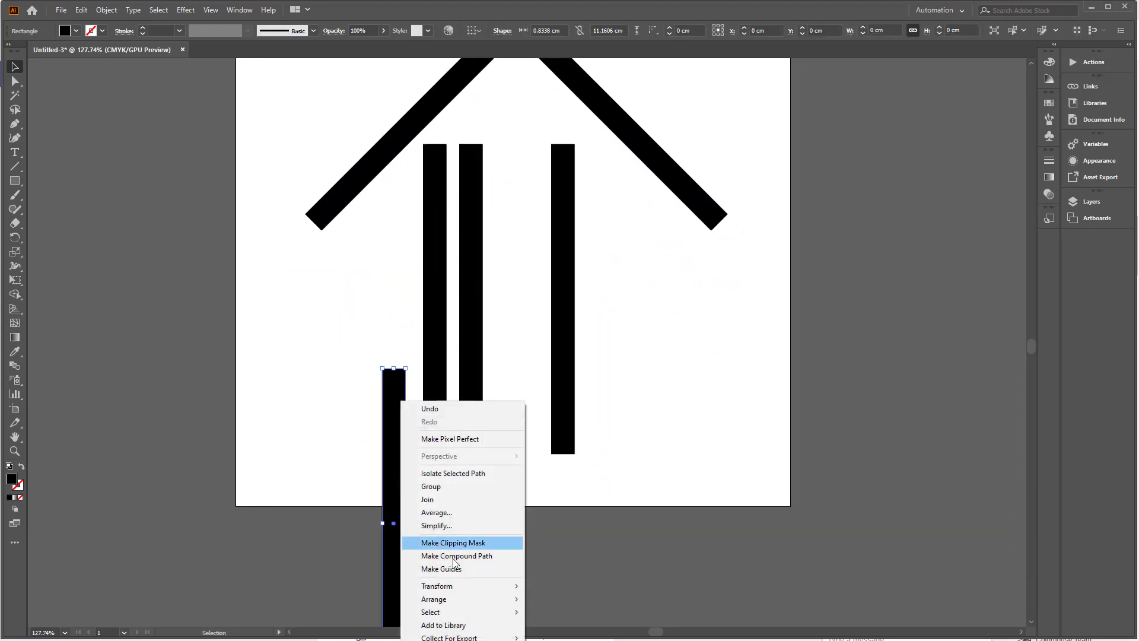
pyautogui.moveTo(456, 586)
pyautogui.click(565, 616)
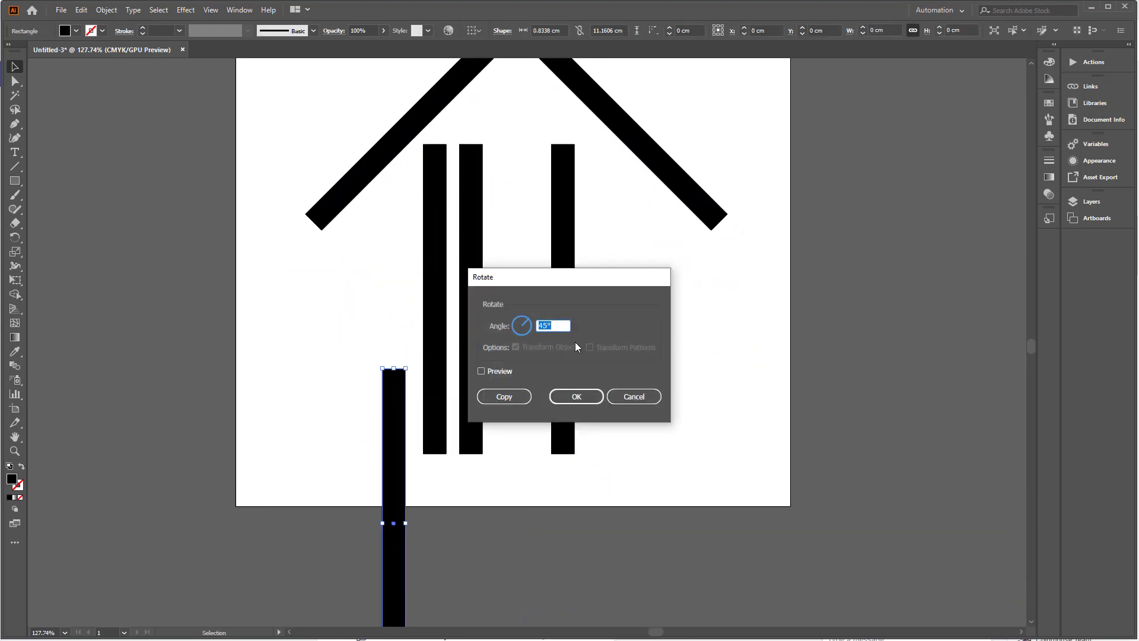
pyautogui.write('90')
pyautogui.press('Return')
pyautogui.moveTo(471, 529); pyautogui.dragTo(561, 462)
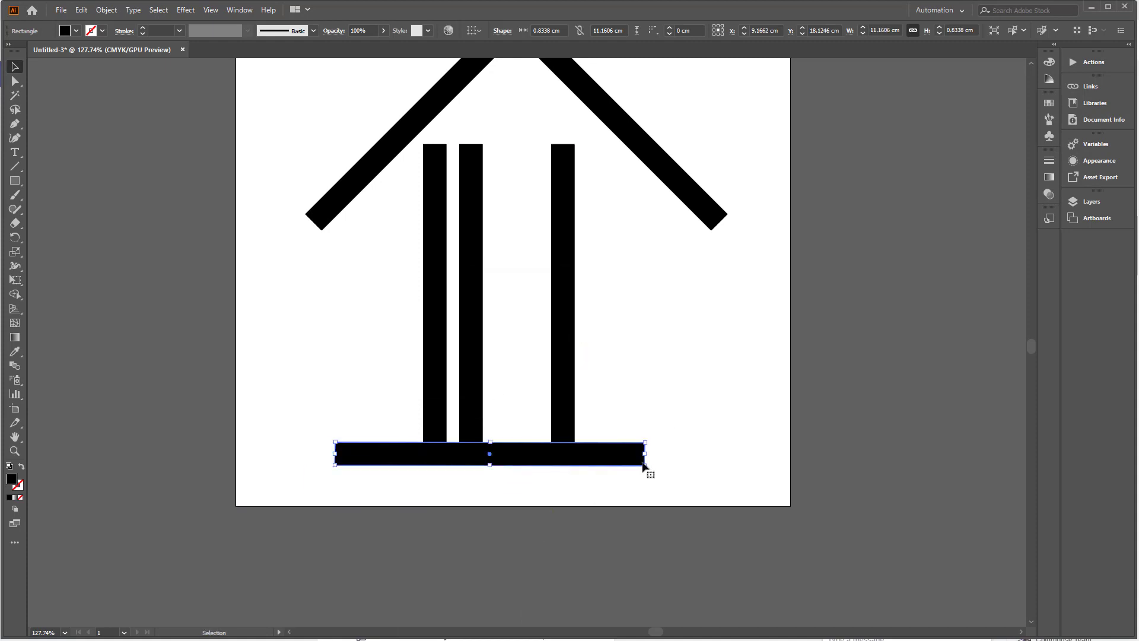
# Widen the horizontal base bar on both sides to about 19.43 cm and centre it horizontally on the artboard
pyautogui.moveTo(644, 454); pyautogui.dragTo(760, 453)
pyautogui.click(479, 32)
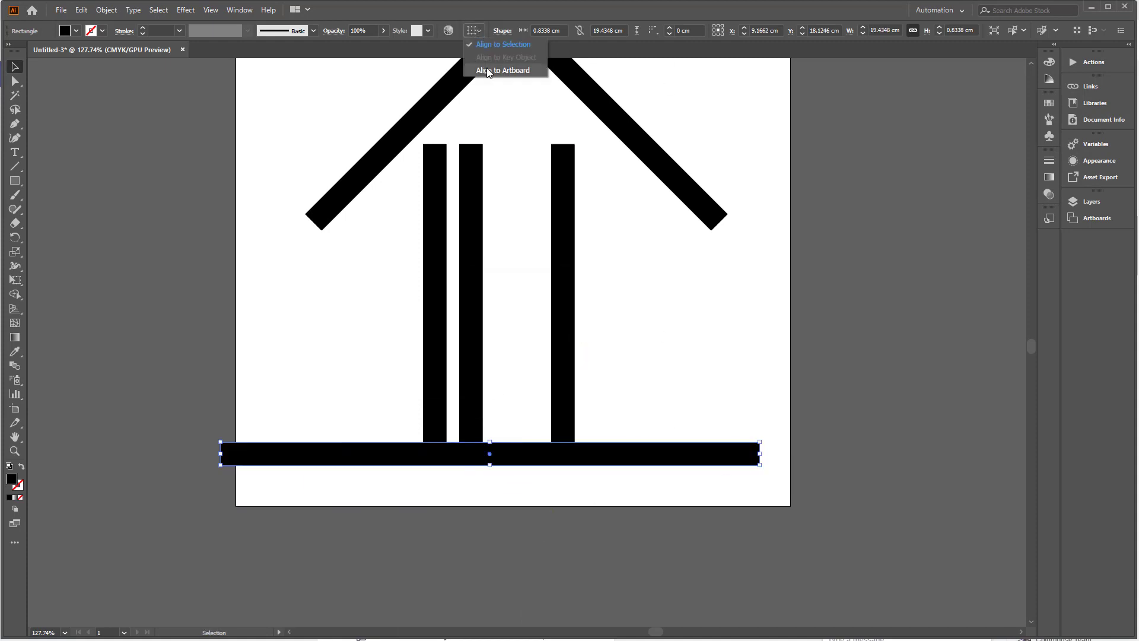
pyautogui.click(488, 70)
pyautogui.click(509, 30)
# Try stretching the two diagonal roof bars wider as a pair, and undo the stretch
pyautogui.click(671, 203)
pyautogui.moveTo(671, 203); pyautogui.dragTo(680, 335)
pyautogui.moveTo(656, 158); pyautogui.dragTo(516, 188)
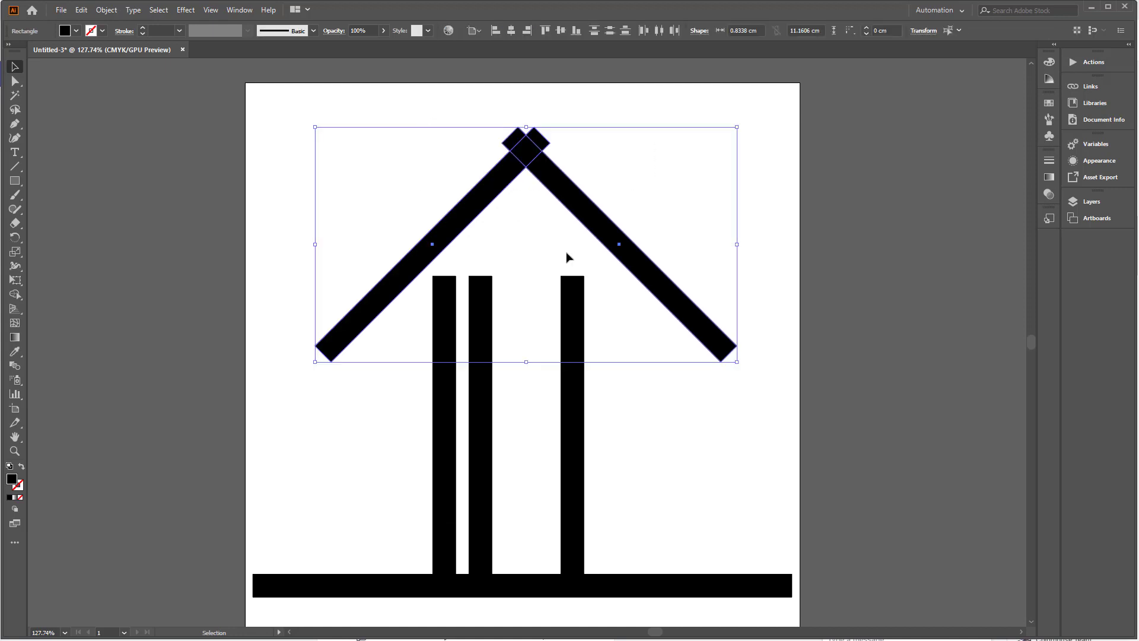
pyautogui.moveTo(567, 255); pyautogui.dragTo(540, 200)
pyautogui.moveTo(712, 191); pyautogui.dragTo(757, 185)
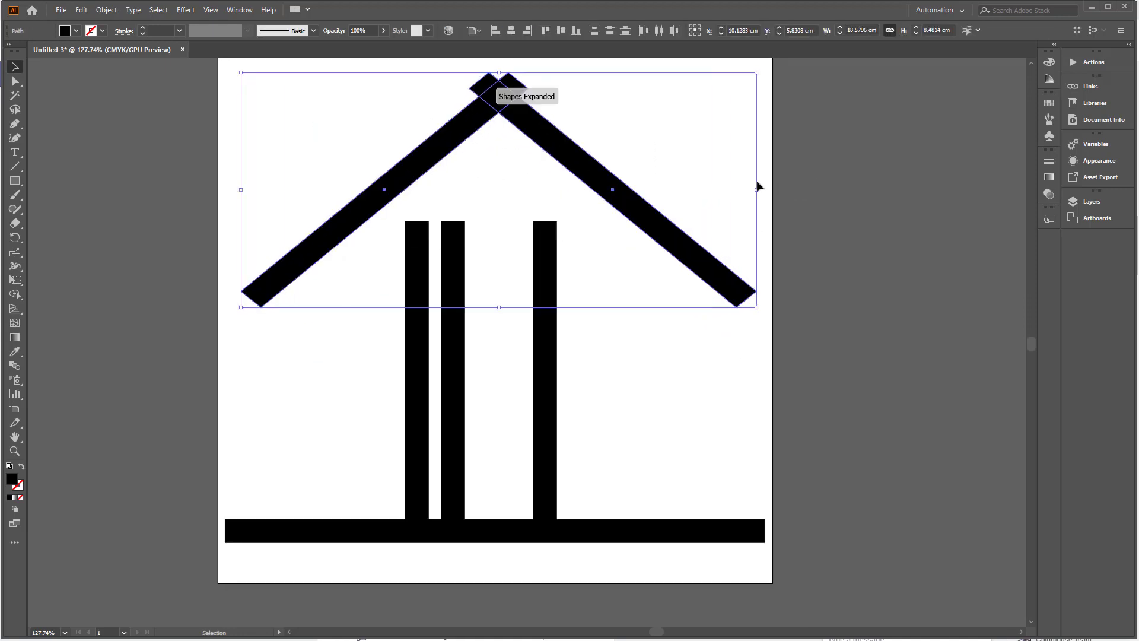
pyautogui.hotkey('ctrl', 'z')
pyautogui.click(680, 352)
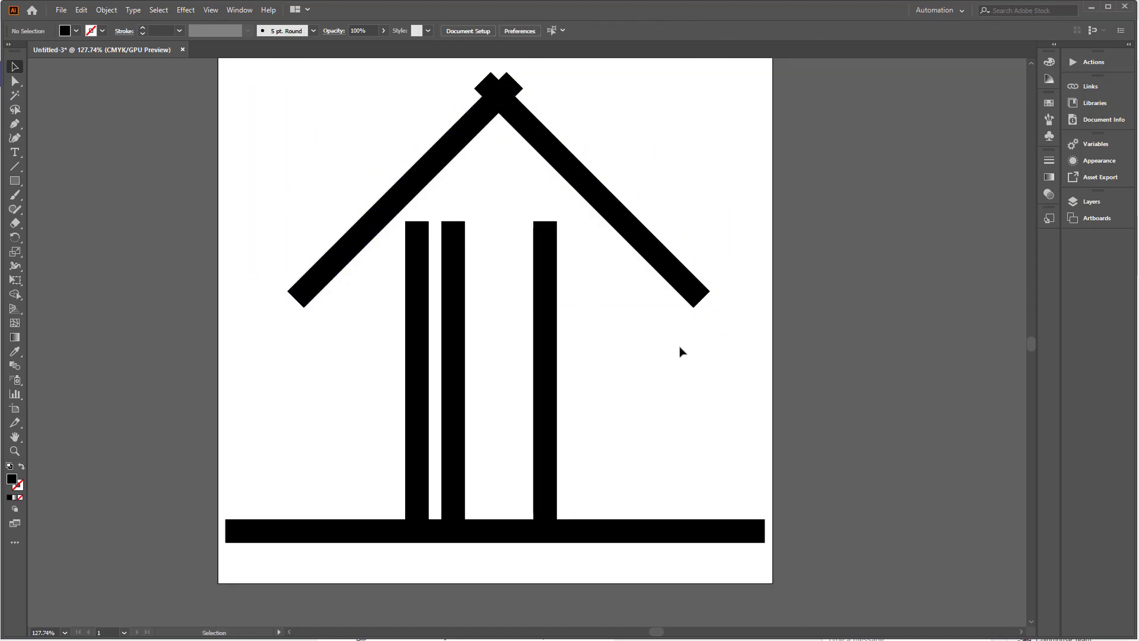
# Shift the right roof bar so its upper end meets the left roof bar in a clean peak
pyautogui.moveTo(575, 288); pyautogui.dragTo(577, 285)
pyautogui.moveTo(618, 205); pyautogui.dragTo(634, 200)
pyautogui.click(665, 205)
pyautogui.moveTo(651, 287); pyautogui.dragTo(656, 298)
pyautogui.moveTo(679, 340); pyautogui.dragTo(677, 358)
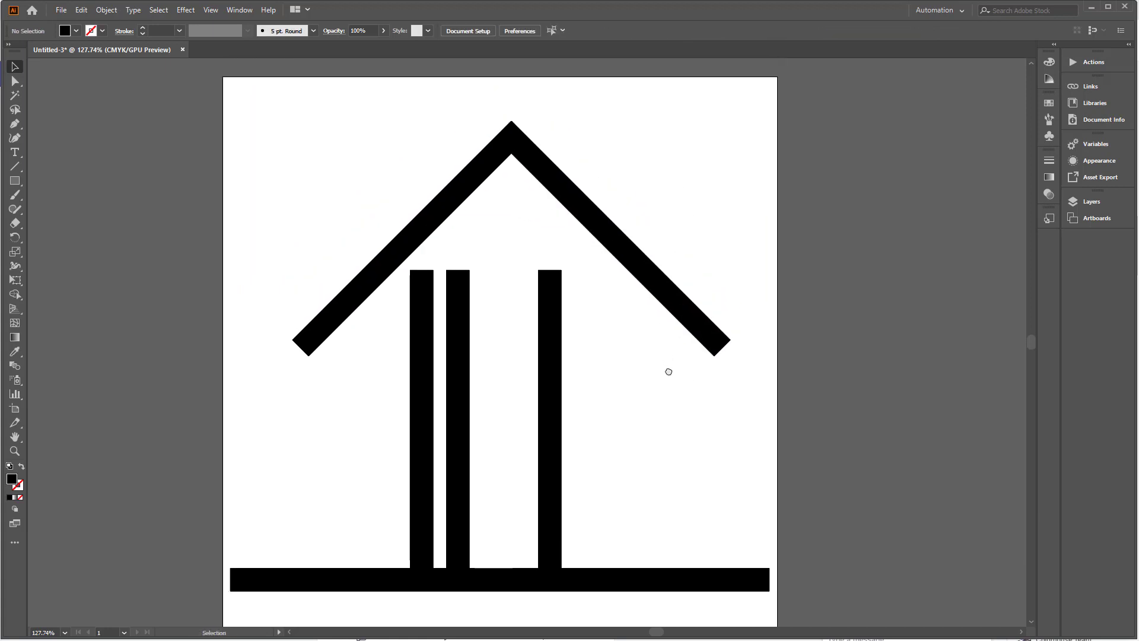
# Rotate the left roof bar to a shallower slope and delete the right roof bar
pyautogui.click(419, 211)
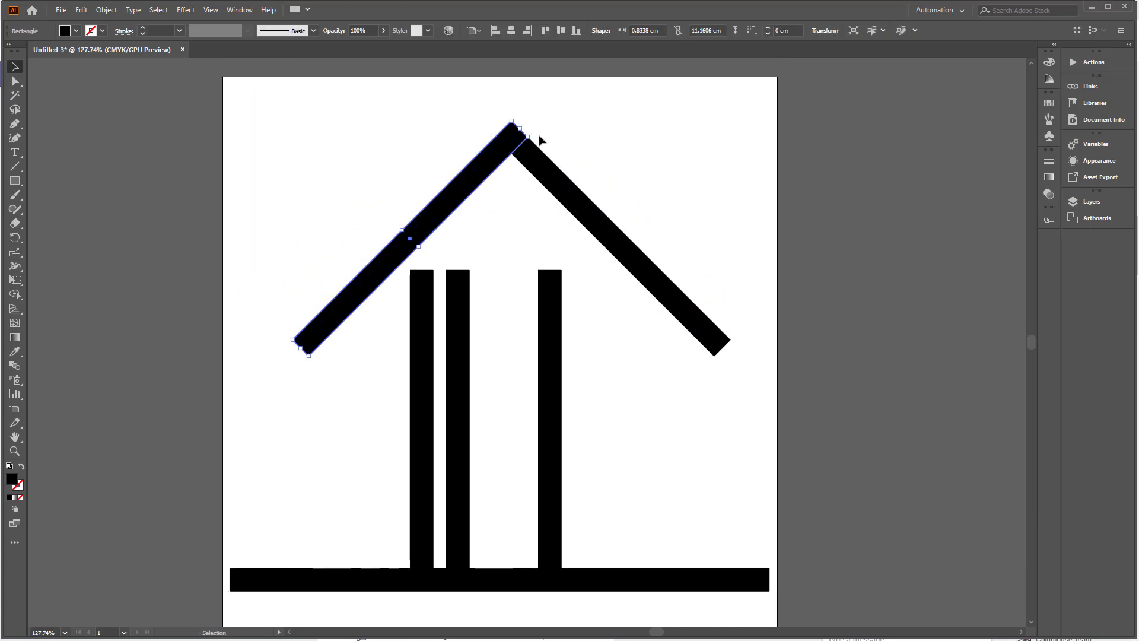
pyautogui.moveTo(534, 133); pyautogui.dragTo(545, 155)
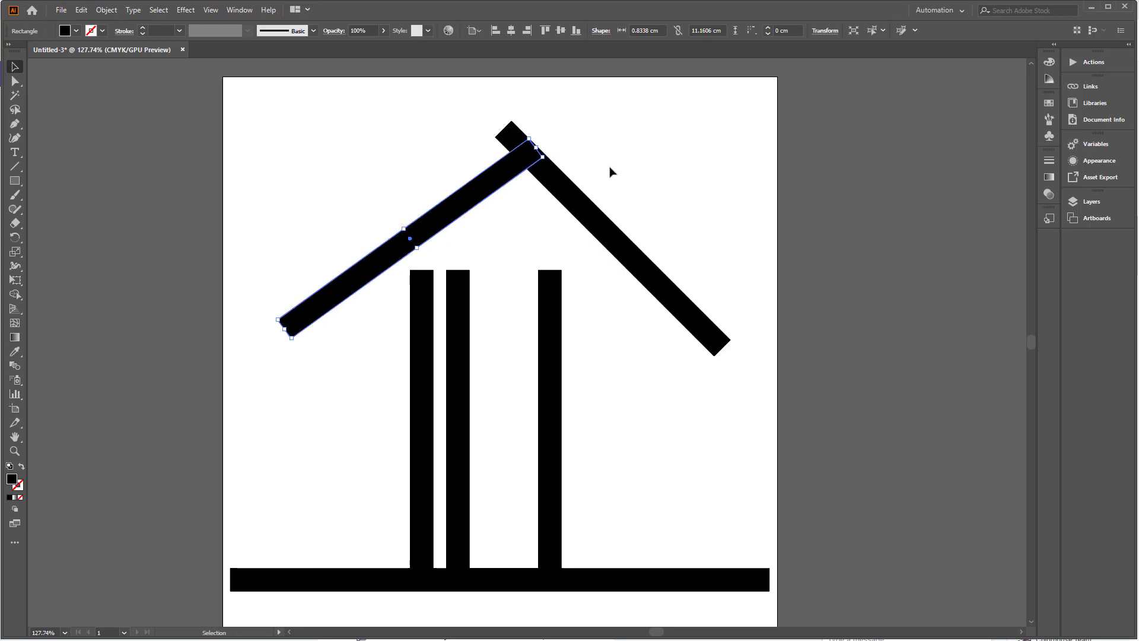
pyautogui.moveTo(588, 209); pyautogui.dragTo(861, 205)
pyautogui.press('Delete')
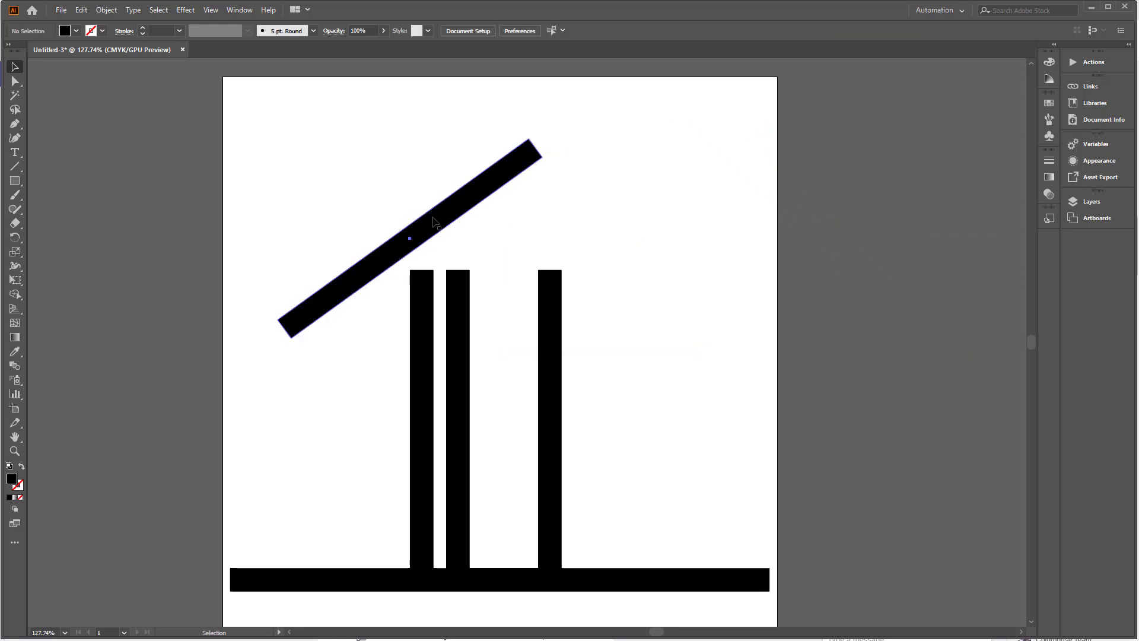
# Move the sloped bar left and place a parallel copy of it, leaving a gap between the two
pyautogui.moveTo(422, 228)
pyautogui.mouseDown()
pyautogui.moveTo(394, 193)
pyautogui.moveTo(432, 191)
pyautogui.moveTo(431, 241)
pyautogui.mouseUp()
pyautogui.click(585, 211)
pyautogui.click(638, 243)
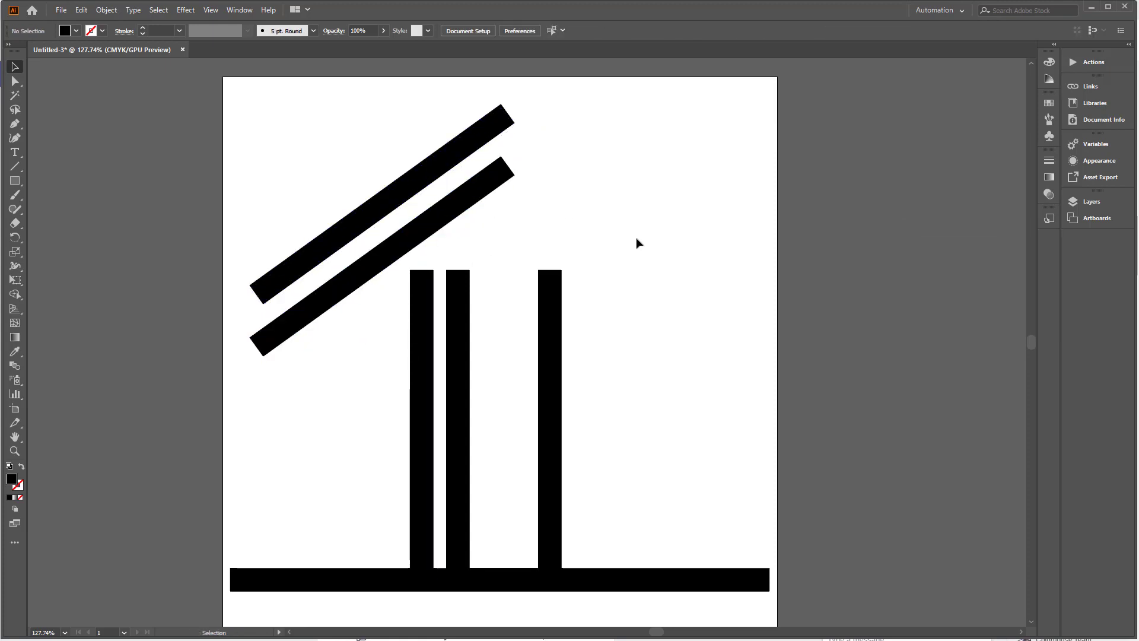
# Lengthen the upper sloped bar at both ends so it extends past the lower one
pyautogui.click(330, 265)
pyautogui.moveTo(273, 295); pyautogui.dragTo(197, 372)
pyautogui.click(623, 249)
pyautogui.click(521, 120)
pyautogui.moveTo(524, 115); pyautogui.dragTo(604, 75)
pyautogui.click(628, 252)
# Move the leftmost vertical bar further left so its top overlaps the lower sloped bar
pyautogui.scroll(-2, 635, 226)
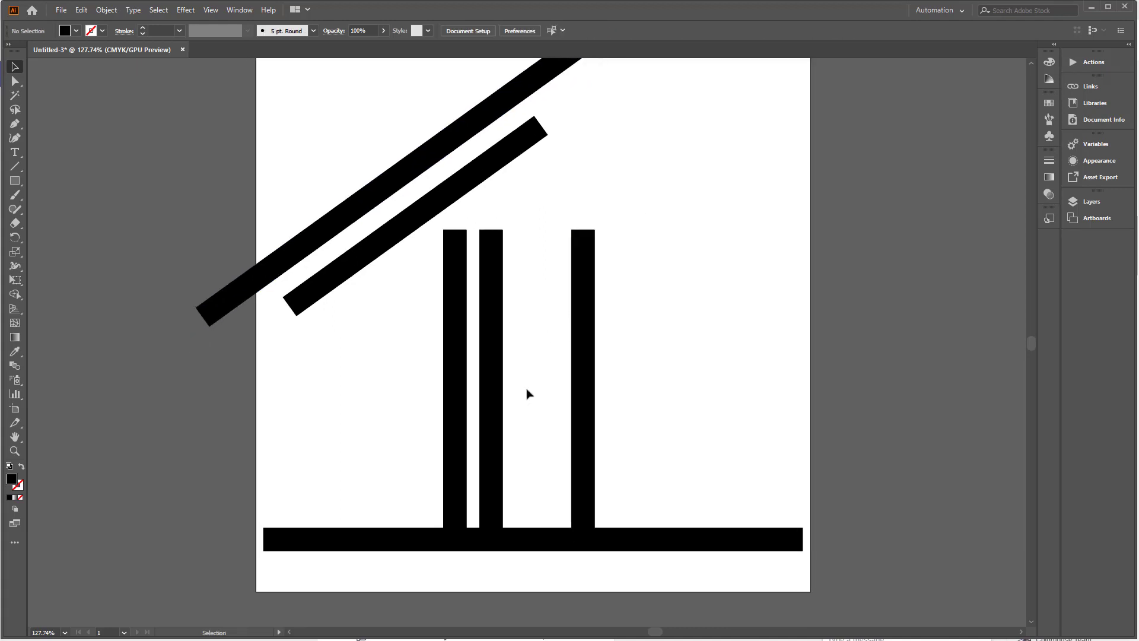
pyautogui.moveTo(456, 353)
pyautogui.mouseDown()
pyautogui.moveTo(373, 356)
pyautogui.moveTo(439, 347)
pyautogui.mouseUp()
pyautogui.click(422, 338)
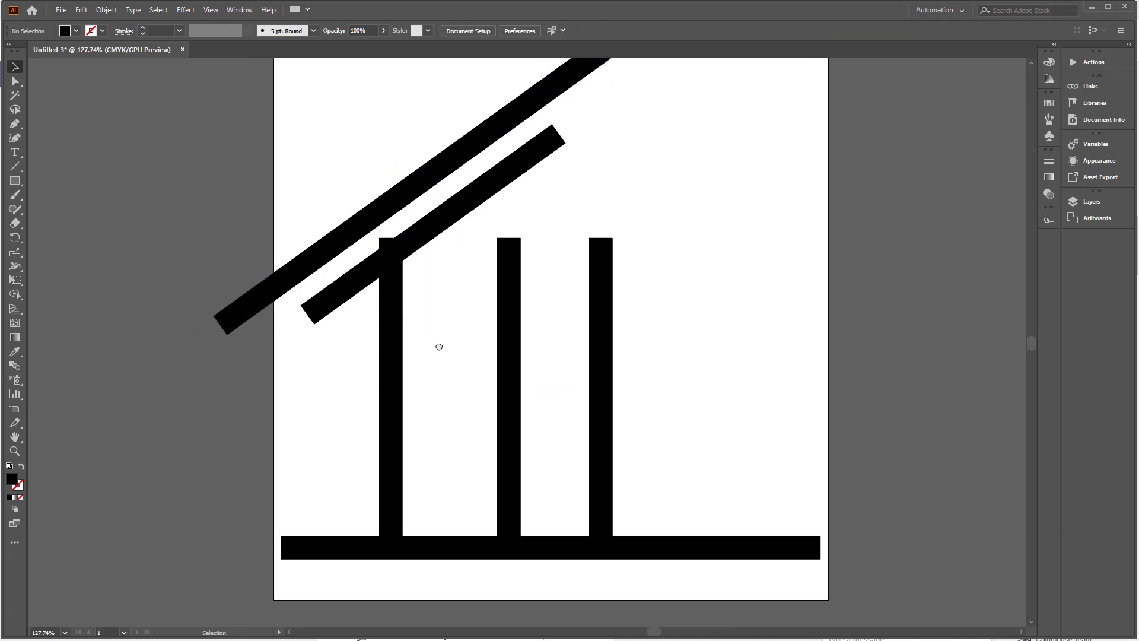
pyautogui.moveTo(394, 268); pyautogui.dragTo(386, 276)
pyautogui.moveTo(391, 321); pyautogui.dragTo(388, 315)
# Move the middle vertical bar flush against the right side of the leftmost vertical bar
pyautogui.click(512, 324)
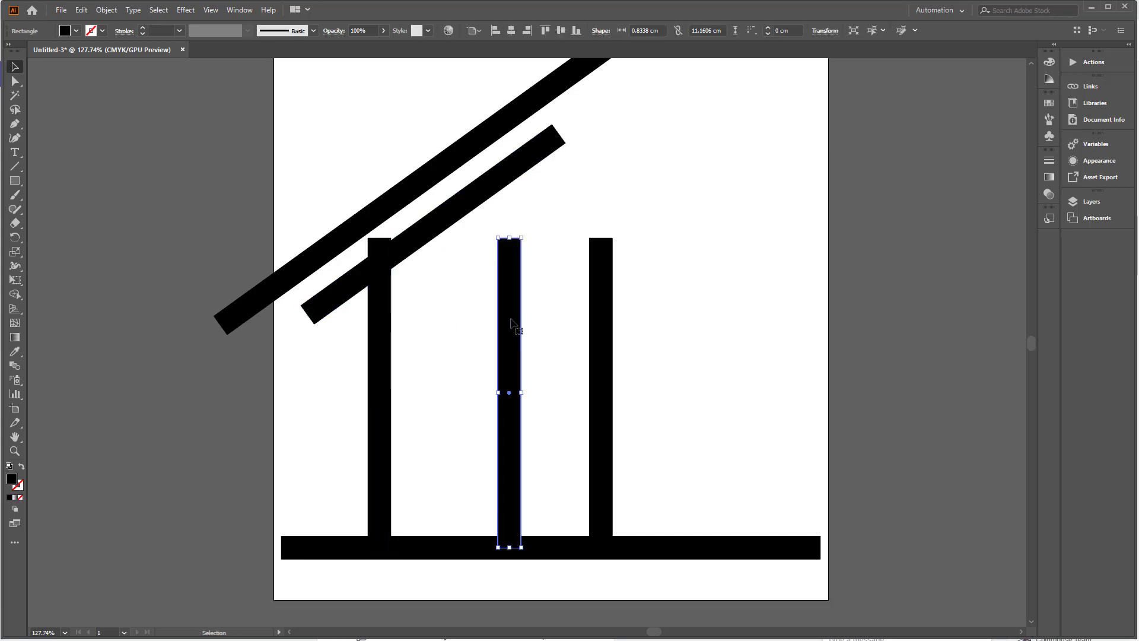
pyautogui.click(444, 324)
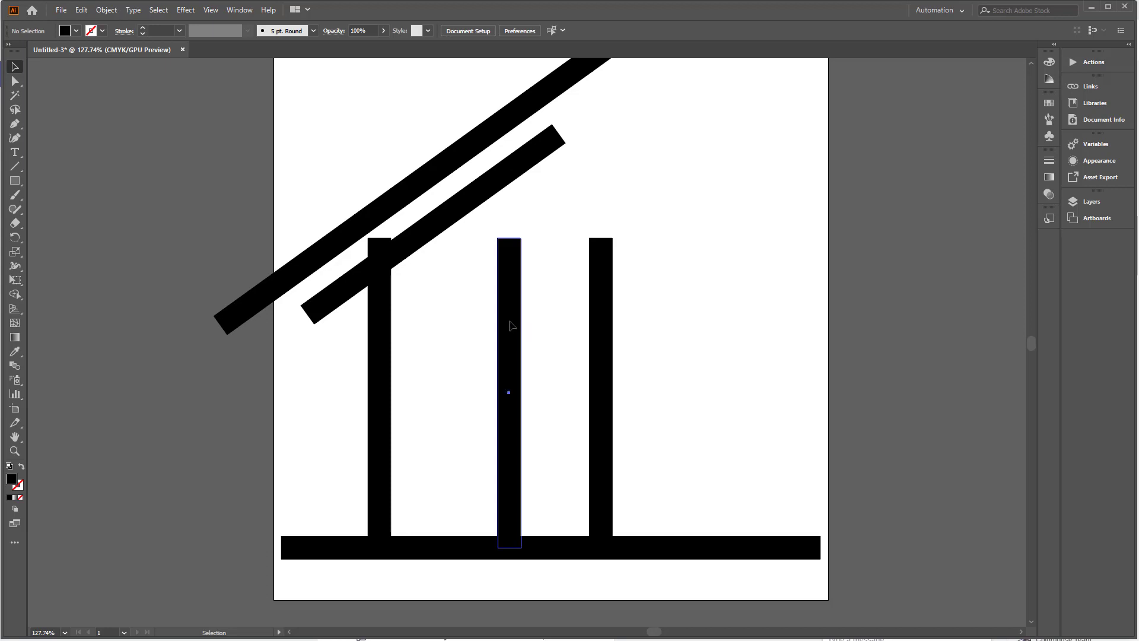
pyautogui.moveTo(511, 325); pyautogui.dragTo(410, 323)
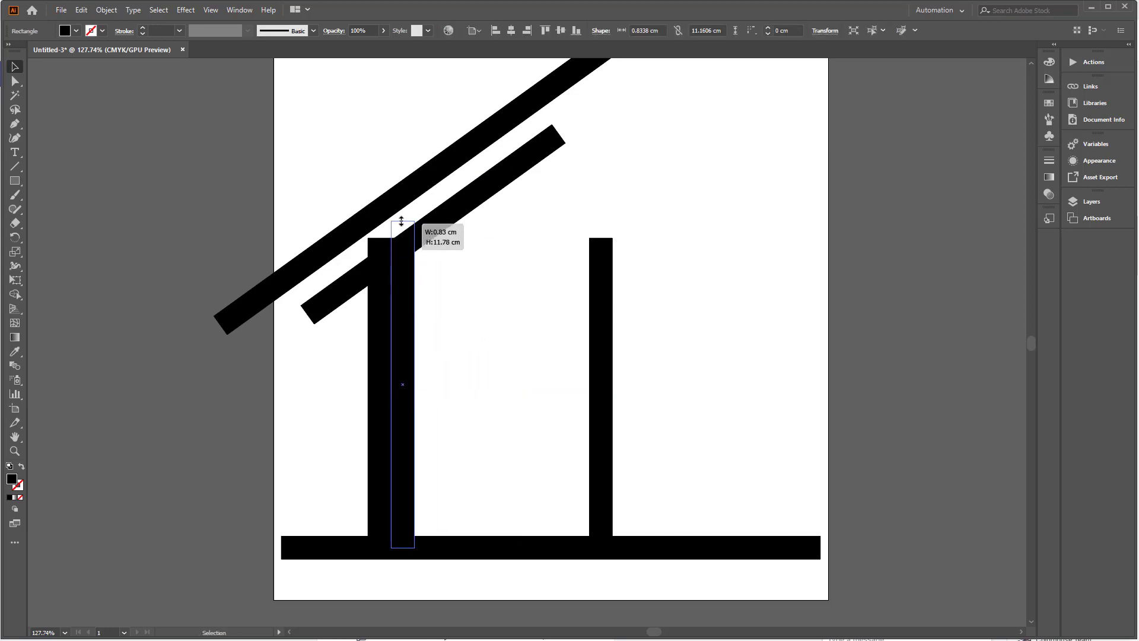
# Extend the moved bar's top to the upper sloped bar and fill it yellow
pyautogui.moveTo(401, 221); pyautogui.dragTo(401, 215)
pyautogui.click(76, 31)
pyautogui.click(53, 56)
pyautogui.click(179, 200)
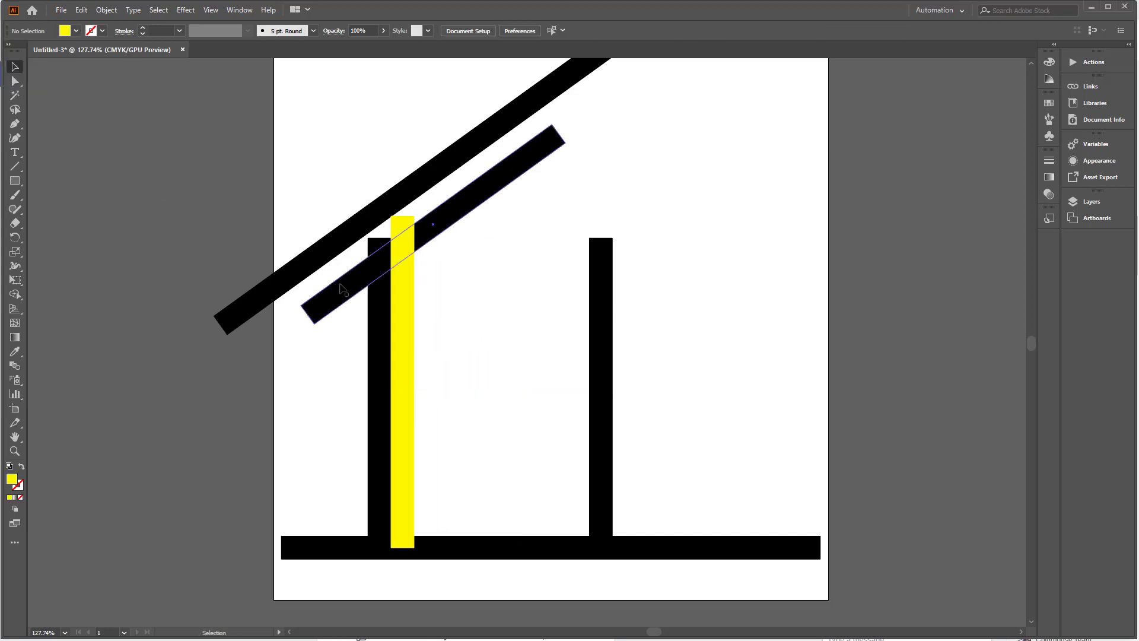
# Duplicate the leftmost black vertical bar and place the copy flush against the yellow bar's right side
pyautogui.keyDown('alt'); pyautogui.moveTo(372, 254); pyautogui.dragTo(416, 256); pyautogui.keyUp('alt')
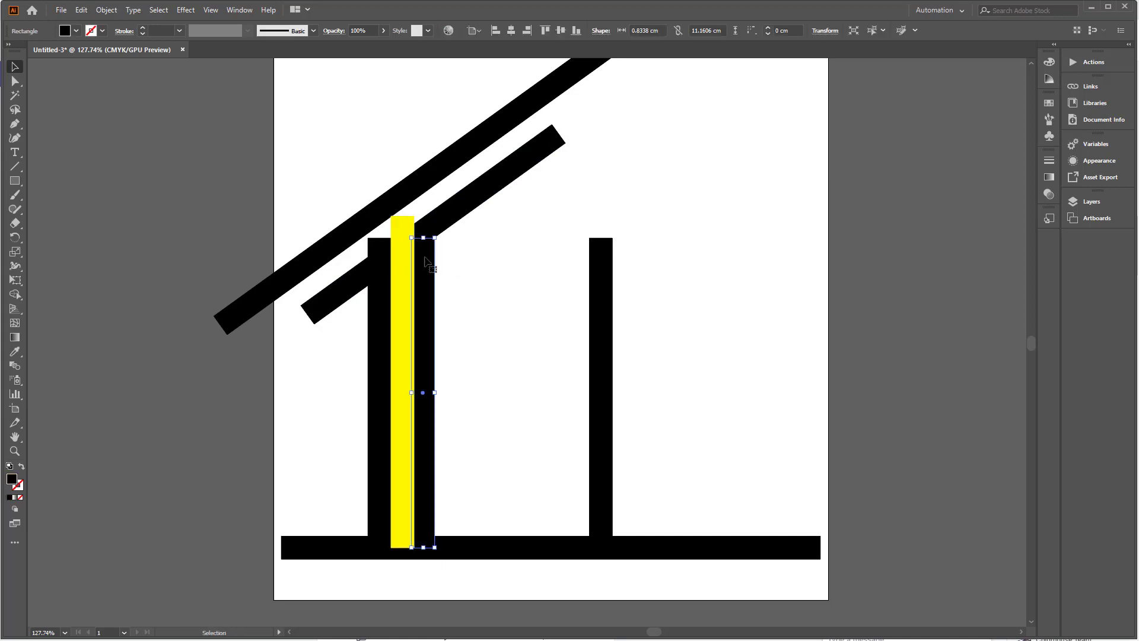
pyautogui.scroll(5, 417, 245)
pyautogui.moveTo(440, 296); pyautogui.dragTo(460, 295)
pyautogui.scroll(-2, 468, 266)
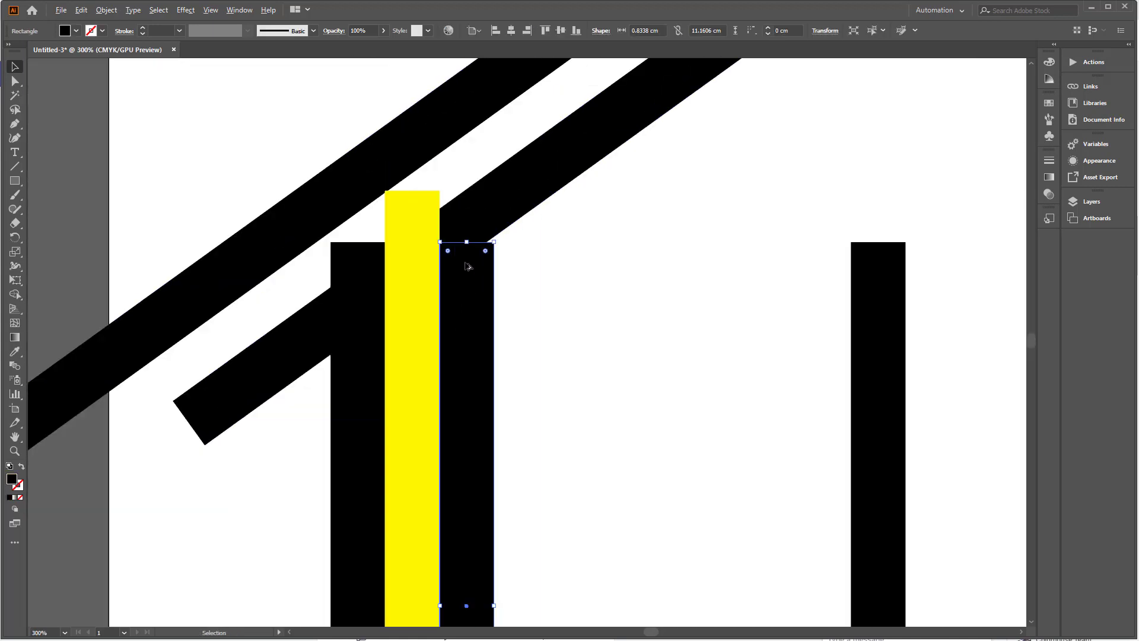
# Extend the new black bar's top toward the upper sloped bar and shorten the yellow bar's top to about 11.77 cm total height
pyautogui.moveTo(466, 241); pyautogui.dragTo(415, 205)
pyautogui.click(400, 209)
pyautogui.scroll(-3, 522, 233)
pyautogui.click(537, 296)
pyautogui.moveTo(615, 322); pyautogui.dragTo(539, 324)
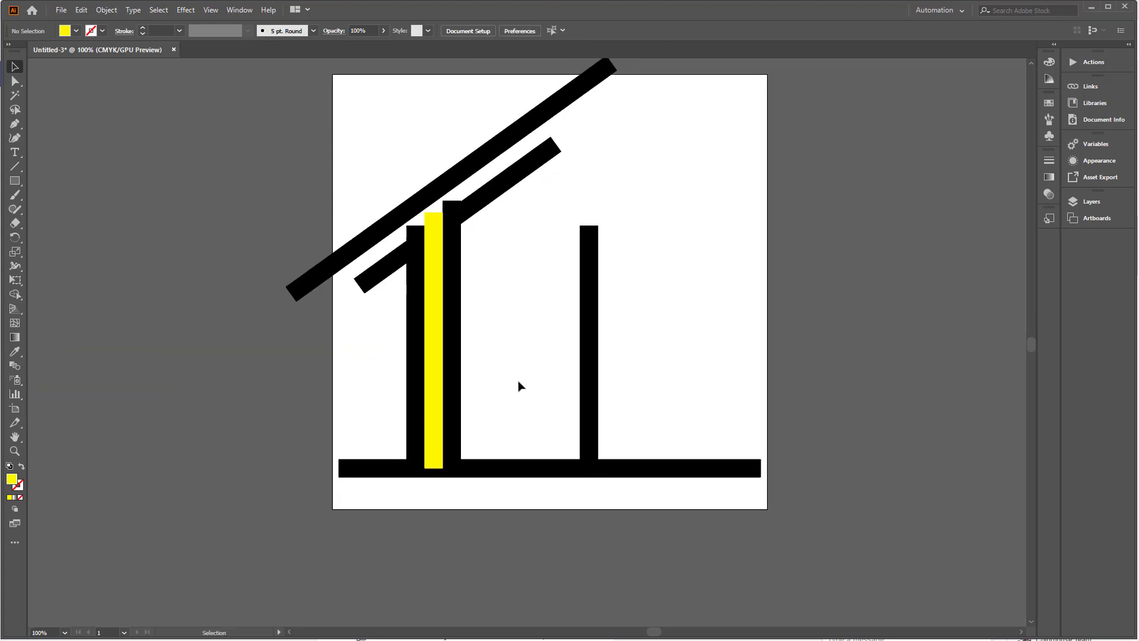
# Extend the lower ends of the yellow bar and the black bar on its left below the horizontal base bar
pyautogui.click(494, 468)
pyautogui.click(433, 439)
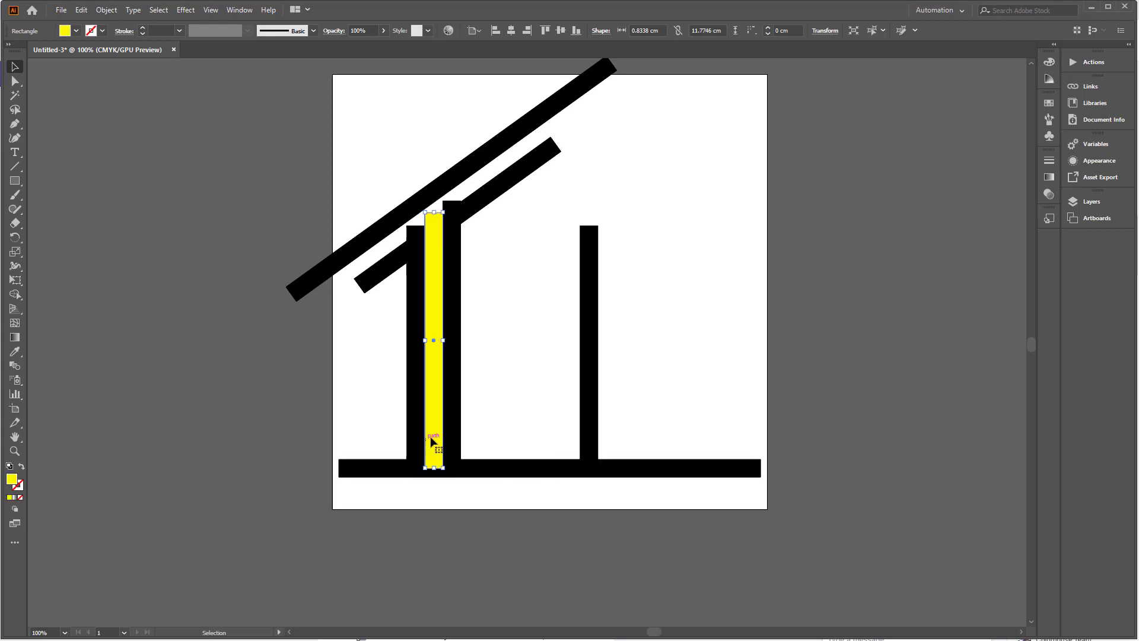
pyautogui.keyDown('shift'); pyautogui.click(421, 454); pyautogui.keyUp('shift')
pyautogui.moveTo(443, 468); pyautogui.dragTo(442, 492)
pyautogui.click(558, 498)
# Move the rightmost vertical bar left, closer to the group of adjoining bars
pyautogui.moveTo(559, 498); pyautogui.dragTo(544, 515)
pyautogui.click(579, 386)
pyautogui.moveTo(580, 300); pyautogui.dragTo(550, 302)
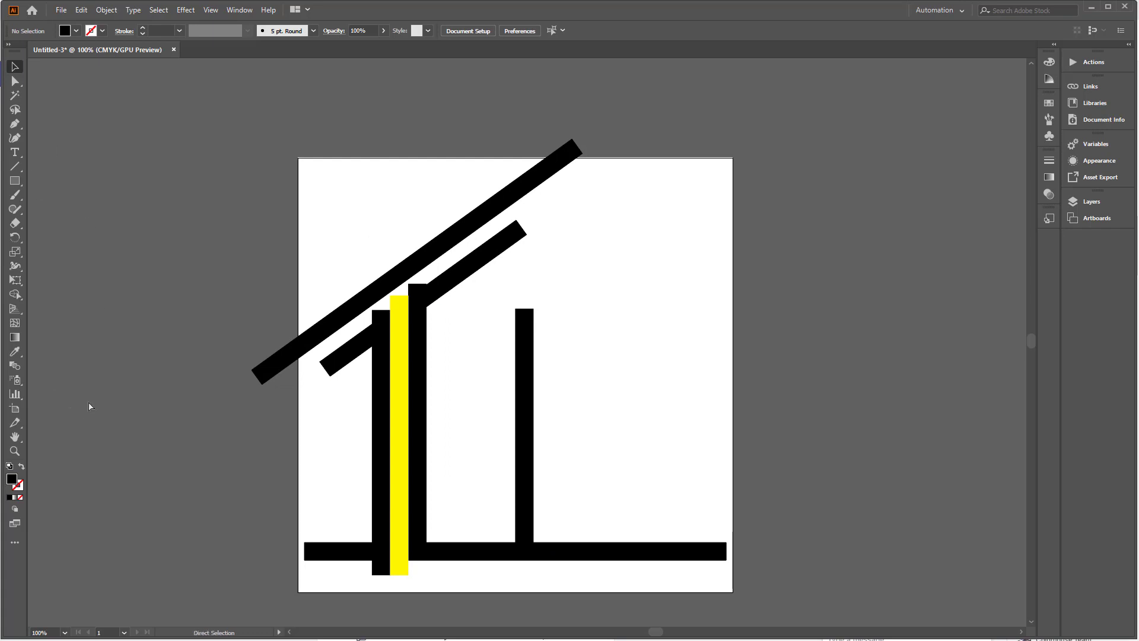
# Show the rulers, add an unlocked vertical guide, and centre it horizontally on the artboard
pyautogui.hotkey('ctrl', 'r')
pyautogui.moveTo(244, 456); pyautogui.dragTo(491, 380)
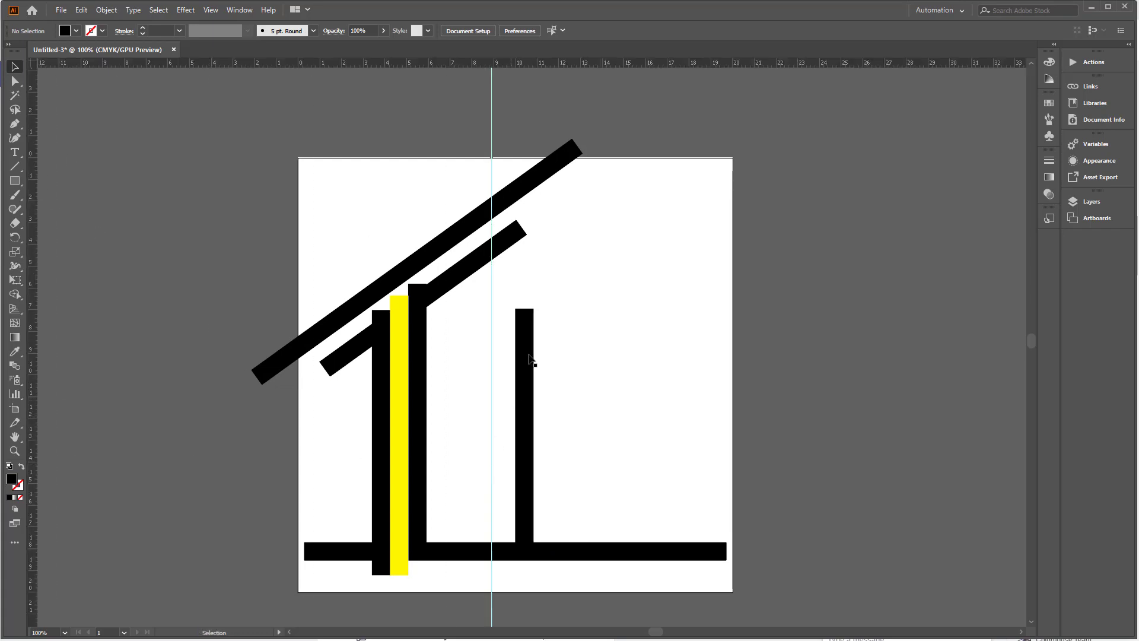
pyautogui.rightClick(562, 226)
pyautogui.click(582, 334)
pyautogui.click(492, 105)
pyautogui.click(511, 31)
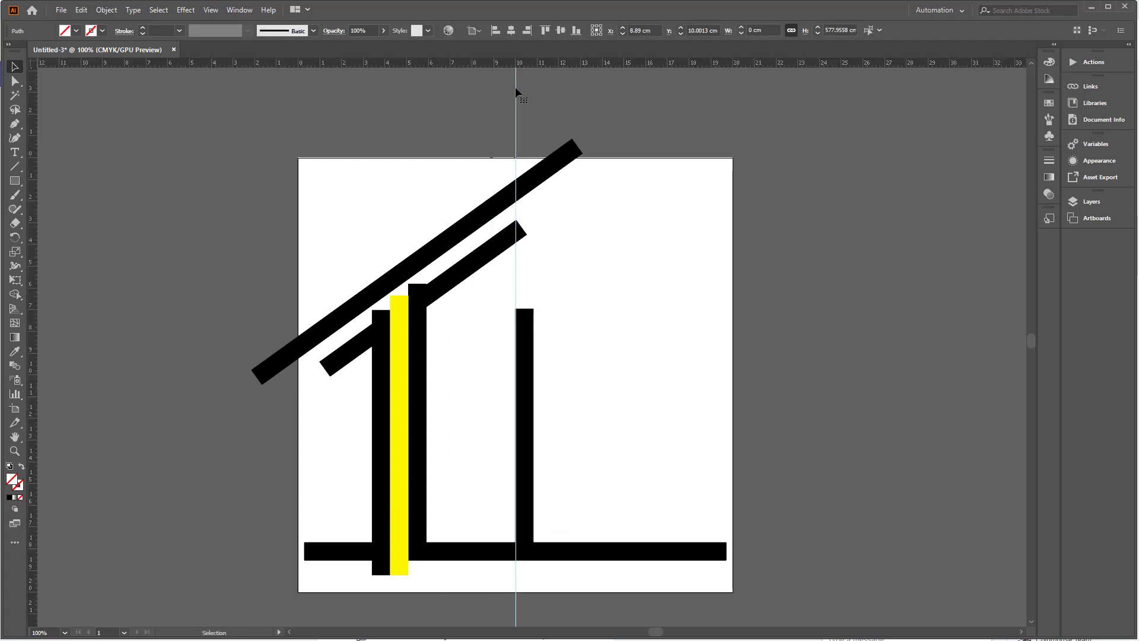
# Add a horizontal guide centred vertically on the artboard and lock the guides
pyautogui.moveTo(493, 62); pyautogui.dragTo(457, 406)
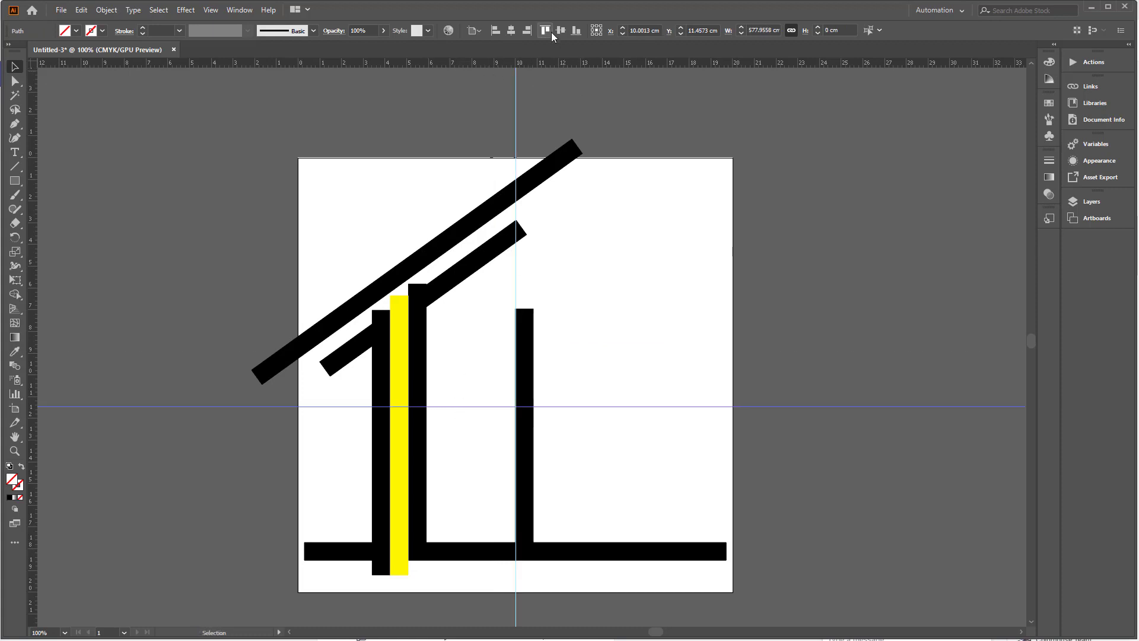
pyautogui.rightClick(611, 280)
pyautogui.click(647, 383)
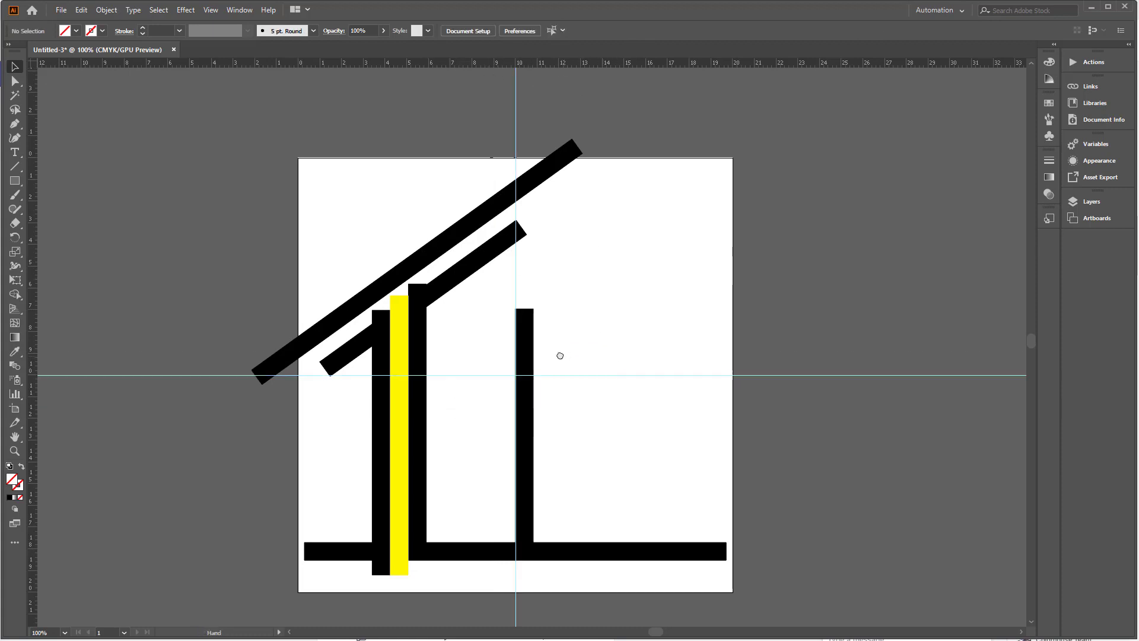
# Move the rightmost vertical bar up to the lower sloped bar, flush against the vertical guide, and shorten its lower end
pyautogui.moveTo(561, 356); pyautogui.dragTo(551, 354)
pyautogui.moveTo(525, 274); pyautogui.dragTo(530, 257)
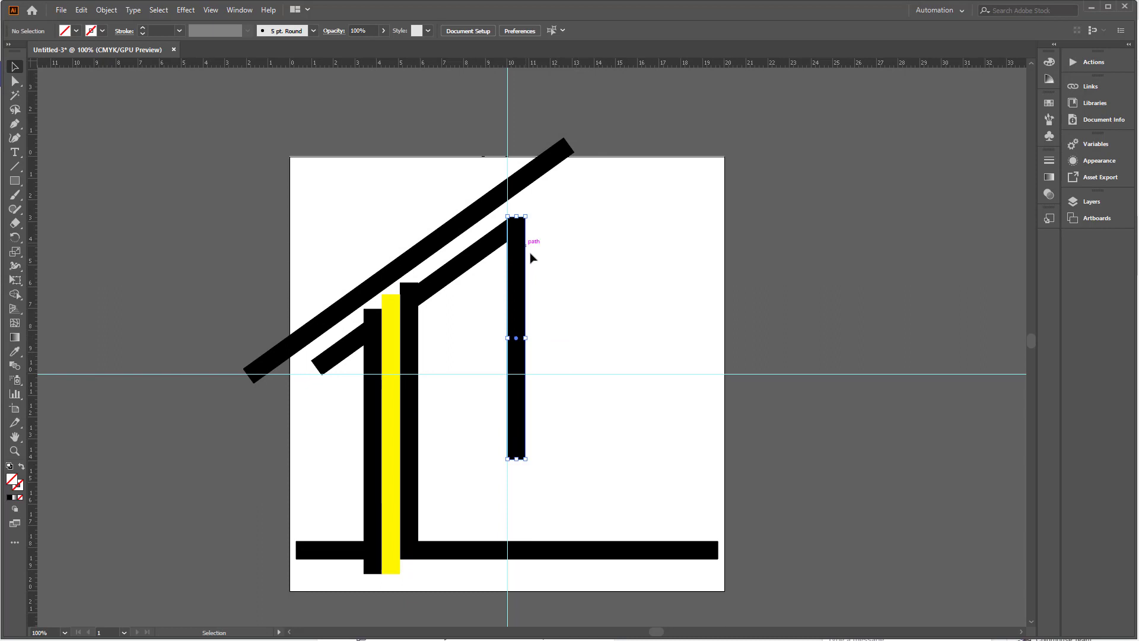
pyautogui.click(520, 454)
pyautogui.moveTo(517, 462); pyautogui.dragTo(533, 337)
# Raise the short vertical bar's top above the lower sloped bar and trim its bottom slightly
pyautogui.scroll(4, 522, 223)
pyautogui.moveTo(527, 241); pyautogui.dragTo(534, 202)
pyautogui.click(608, 234)
pyautogui.scroll(-2, 604, 232)
pyautogui.moveTo(586, 272); pyautogui.dragTo(586, 280)
pyautogui.click(557, 430)
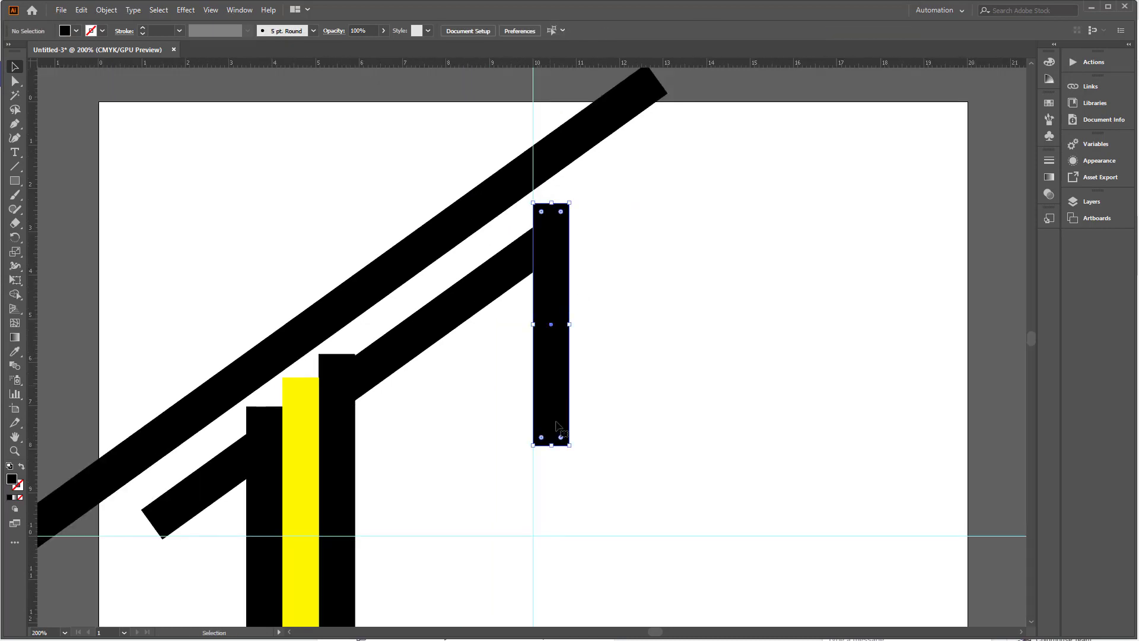
pyautogui.moveTo(551, 436); pyautogui.dragTo(551, 422)
pyautogui.click(623, 393)
# Duplicate the horizontal base bar below the short vertical bar and trim the copy's left end to the vertical guide, about 9.72 cm long
pyautogui.moveTo(621, 355); pyautogui.dragTo(500, 215)
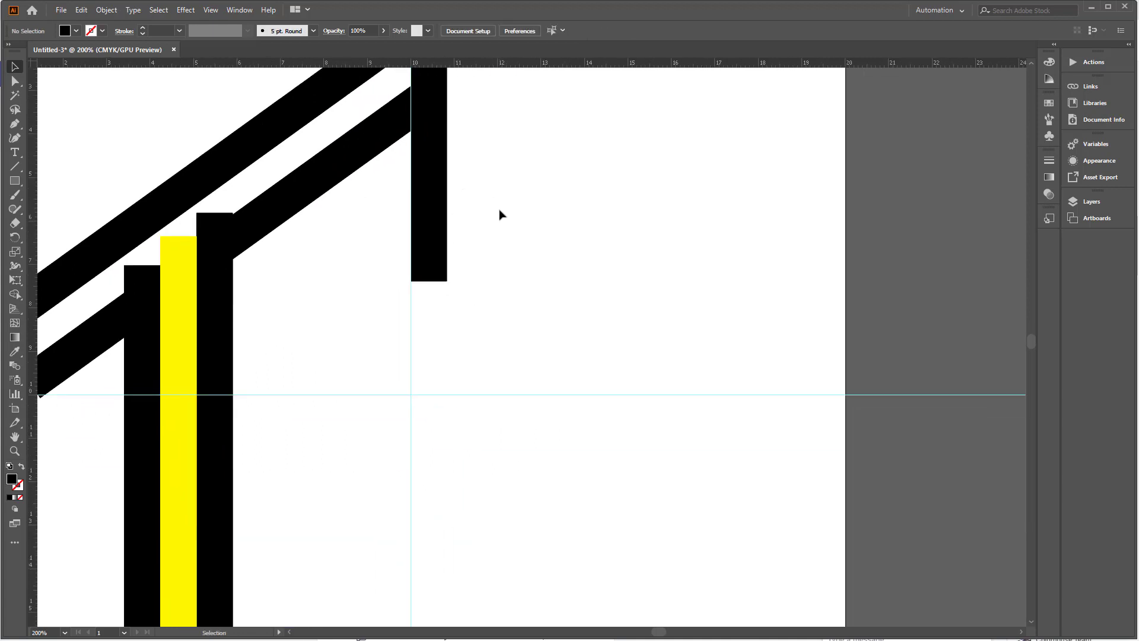
pyautogui.scroll(-3, 500, 215)
pyautogui.moveTo(505, 394); pyautogui.dragTo(508, 253)
pyautogui.scroll(2, 333, 258)
pyautogui.moveTo(330, 254); pyautogui.dragTo(463, 258)
pyautogui.moveTo(645, 261); pyautogui.dragTo(645, 262)
pyautogui.moveTo(734, 281); pyautogui.dragTo(648, 272)
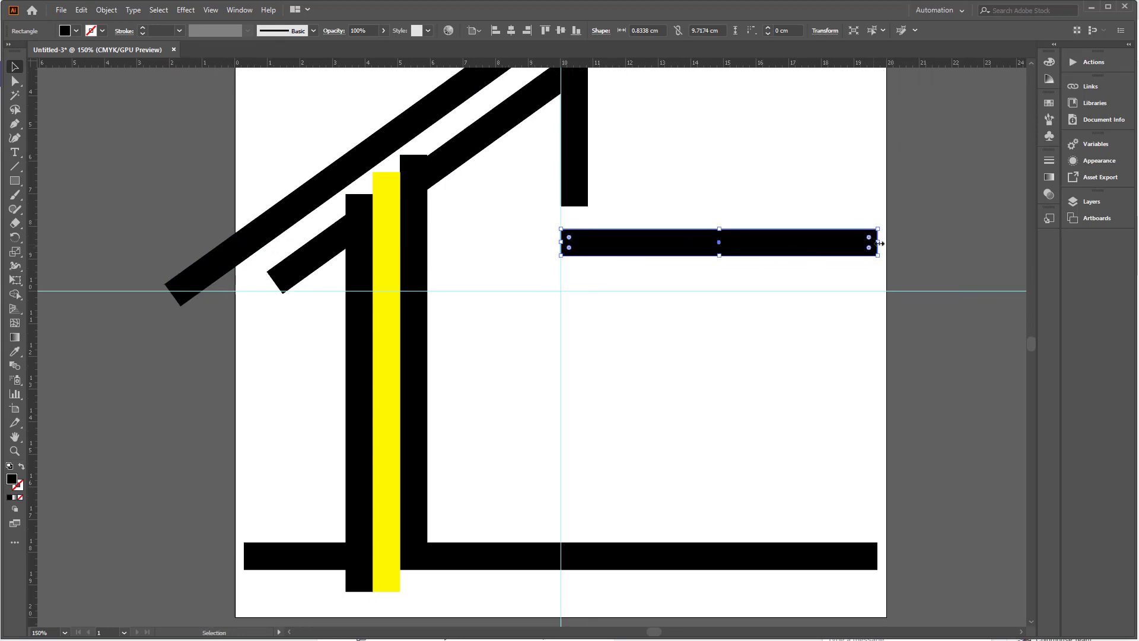
# Shorten the copied horizontal bar from its right end to about 4.57 cm
pyautogui.moveTo(879, 243); pyautogui.dragTo(708, 243)
pyautogui.click(692, 310)
pyautogui.moveTo(674, 340); pyautogui.dragTo(632, 285)
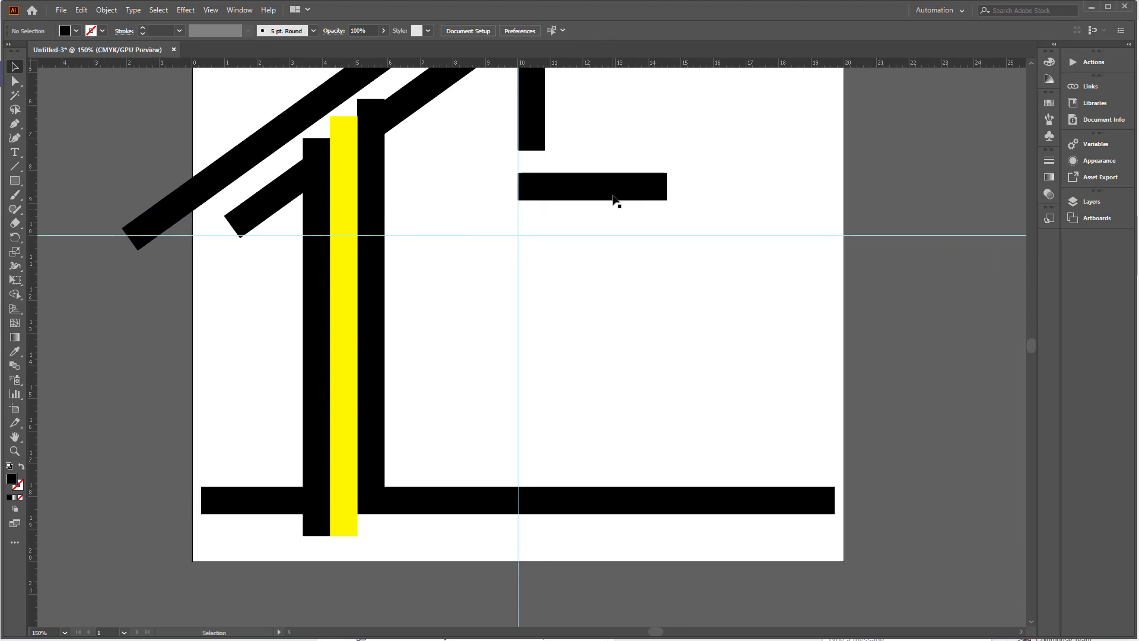
# Build the window frame from a lower copy of the short horizontal bar and a copy of the short vertical bar aligned to the right ends
pyautogui.moveTo(615, 200); pyautogui.dragTo(615, 298)
pyautogui.moveTo(531, 135); pyautogui.dragTo(529, 316)
pyautogui.keyDown('shift'); pyautogui.click(589, 195); pyautogui.keyUp('shift')
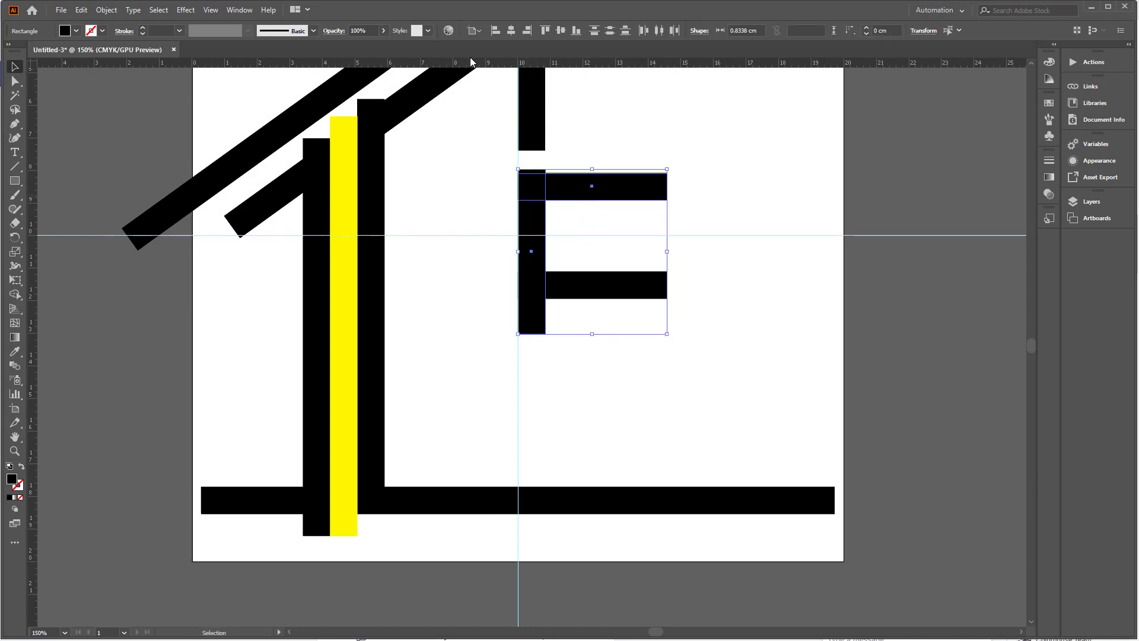
pyautogui.click(527, 30)
pyautogui.click(672, 268)
# Duplicate the frame's upper horizontal bar between the two bars and set the copy's width to 0.8338 cm to make a square
pyautogui.moveTo(528, 195); pyautogui.dragTo(528, 240)
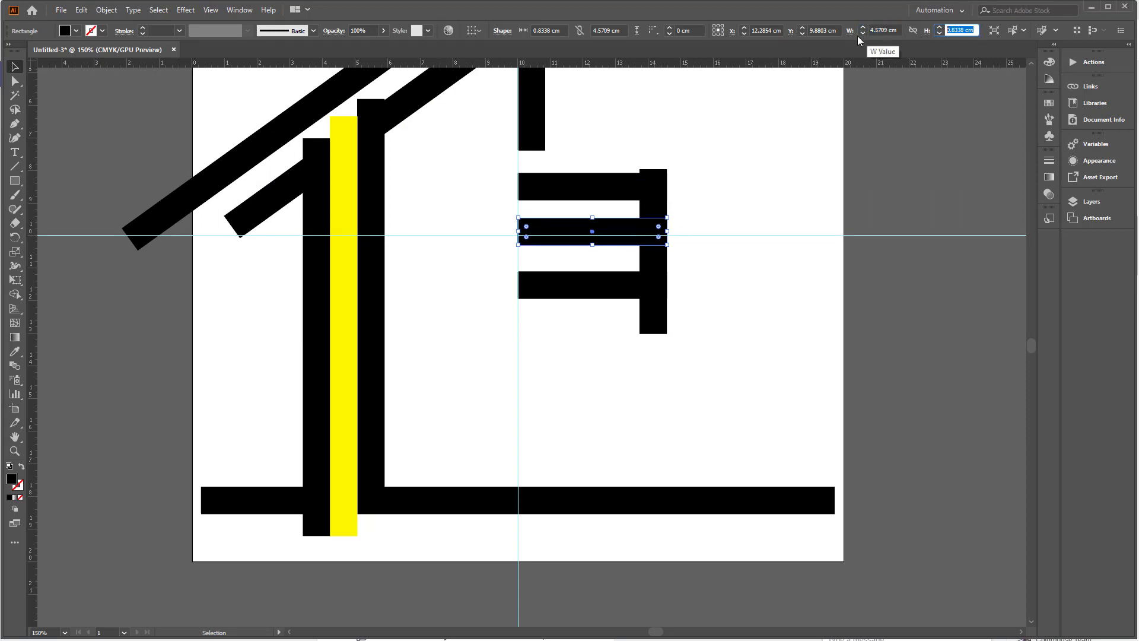
pyautogui.press('Return')
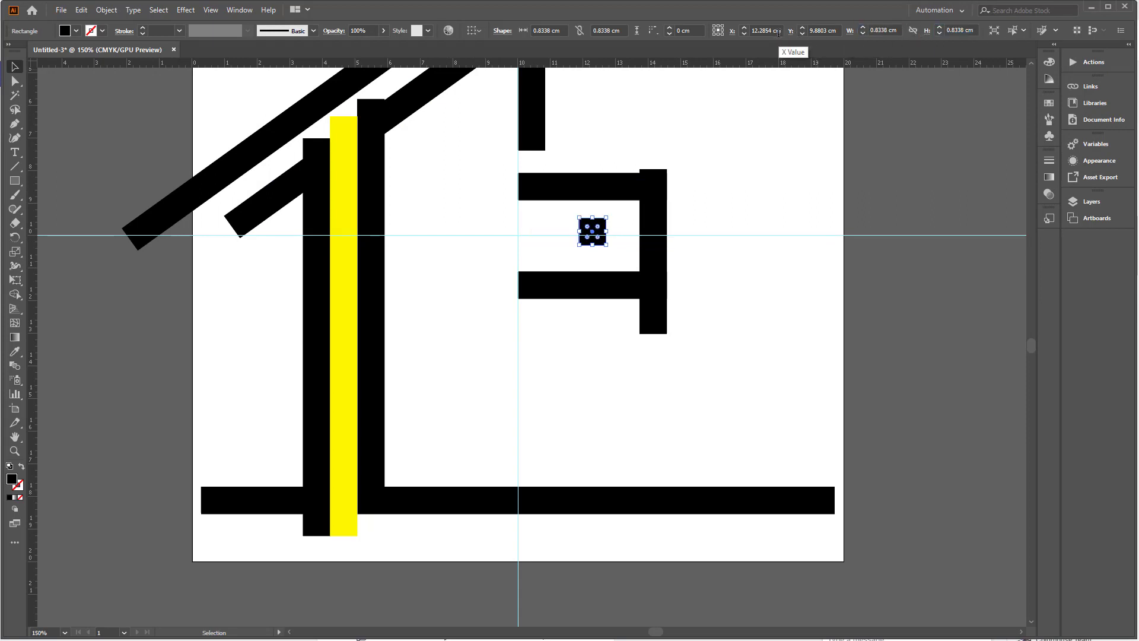
pyautogui.click(733, 305)
# Duplicate the square sideways and copy the pair downward to form a two-by-two grid of window panes
pyautogui.scroll(2, 652, 241)
pyautogui.moveTo(526, 221); pyautogui.dragTo(493, 219)
pyautogui.keyDown('shift'); pyautogui.click(422, 220); pyautogui.keyUp('shift')
pyautogui.moveTo(424, 223); pyautogui.dragTo(459, 298)
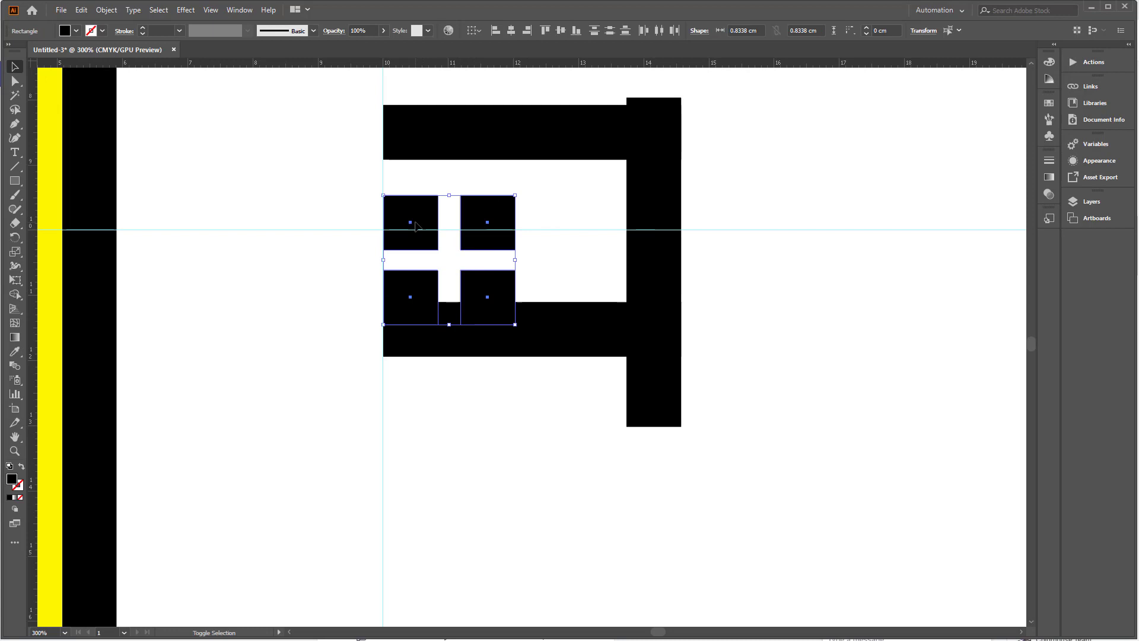
# Group the four squares and place them inside the window frame, just right of the vertical guide
pyautogui.click(107, 10)
pyautogui.click(127, 66)
pyautogui.moveTo(570, 337); pyautogui.dragTo(562, 399)
pyautogui.hotkey('ctrl', '-')
pyautogui.moveTo(451, 301); pyautogui.dragTo(526, 287)
pyautogui.click(588, 466)
pyautogui.scroll(-2, 580, 425)
pyautogui.moveTo(606, 453); pyautogui.dragTo(585, 332)
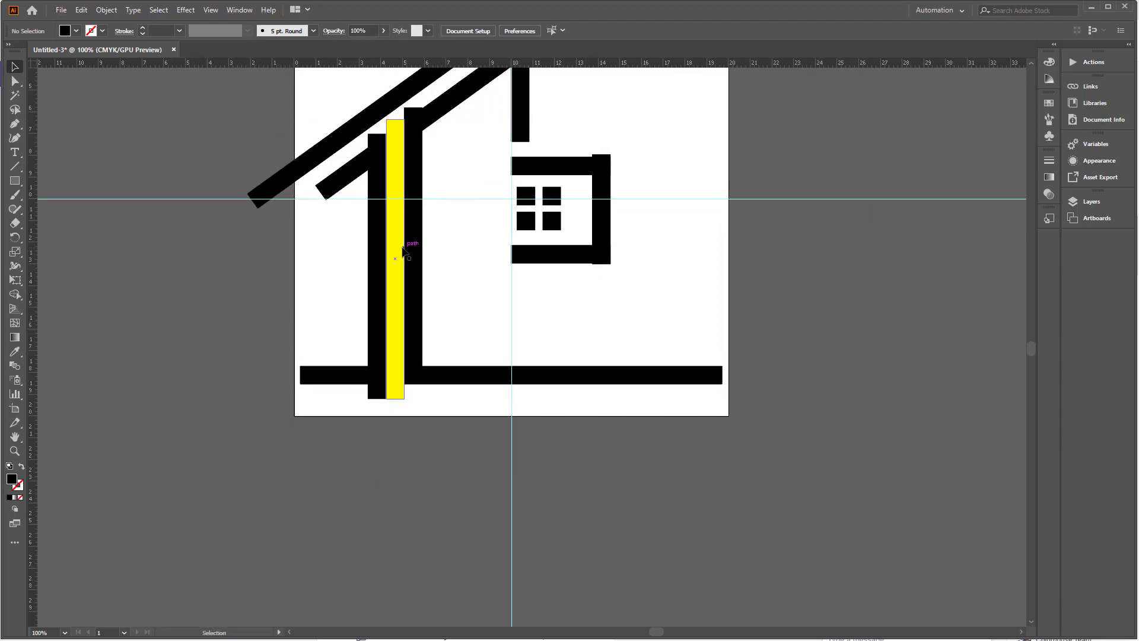
# Duplicate the lower sloped bar downward, reflect the copy across the vertical axis, and move it below the window
pyautogui.scroll(3, 403, 252)
pyautogui.moveTo(454, 210); pyautogui.dragTo(473, 427)
pyautogui.rightClick(473, 427)
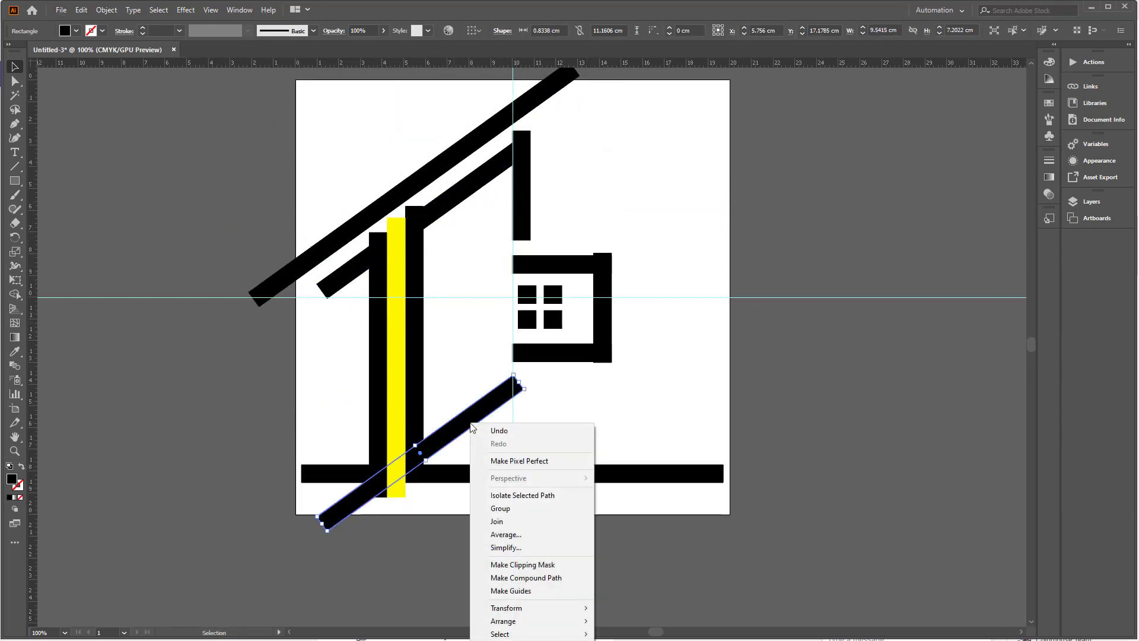
pyautogui.moveTo(534, 608)
pyautogui.click(629, 550)
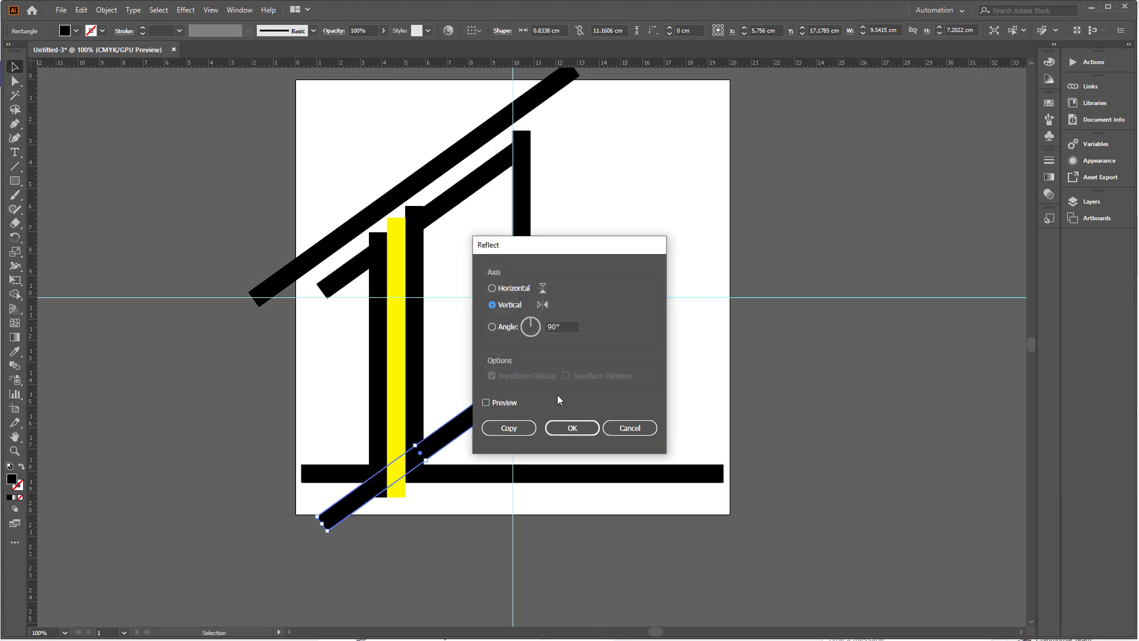
pyautogui.click(573, 427)
pyautogui.moveTo(463, 448); pyautogui.dragTo(681, 479)
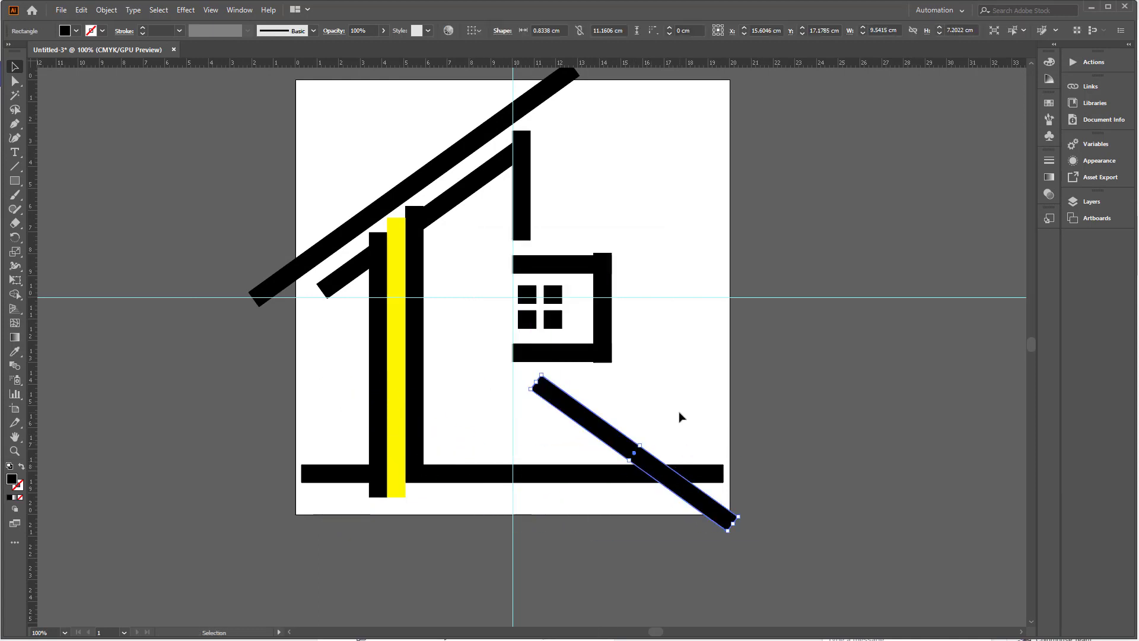
# Move the reflected bar up so its upper end meets the window frame's lower-left corner
pyautogui.click(681, 414)
pyautogui.scroll(2, 610, 430)
pyautogui.moveTo(573, 426); pyautogui.dragTo(499, 352)
pyautogui.click(679, 361)
pyautogui.scroll(-1, 682, 362)
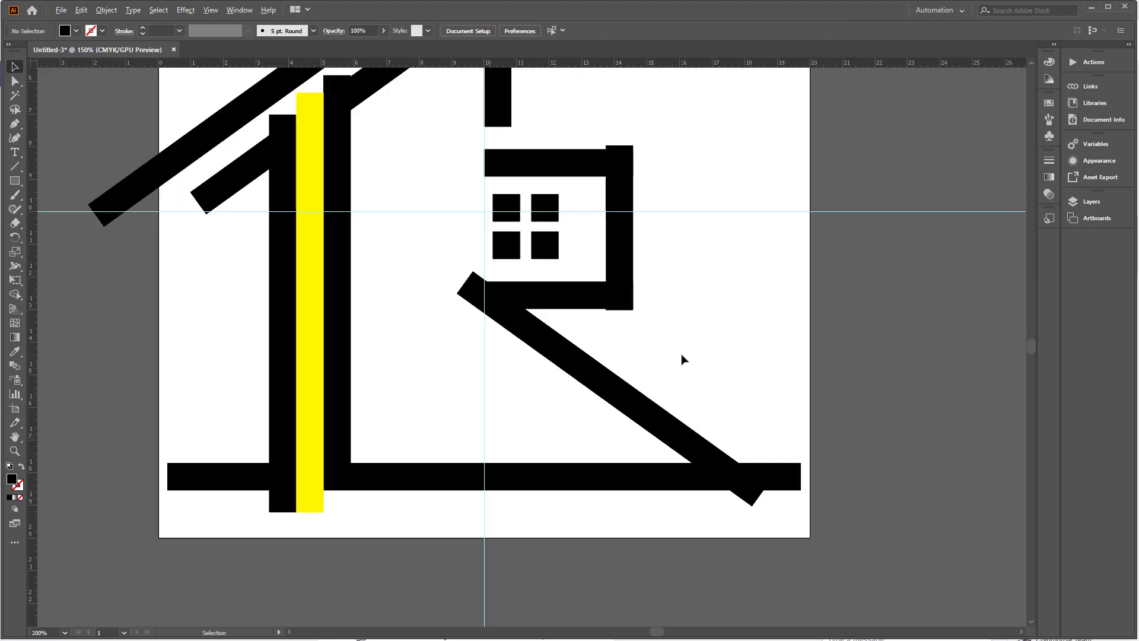
pyautogui.moveTo(671, 366); pyautogui.dragTo(680, 354)
# Rotate the reflected bar to a steeper slope and reposition its upper end at the window frame's lower-left corner
pyautogui.click(628, 394)
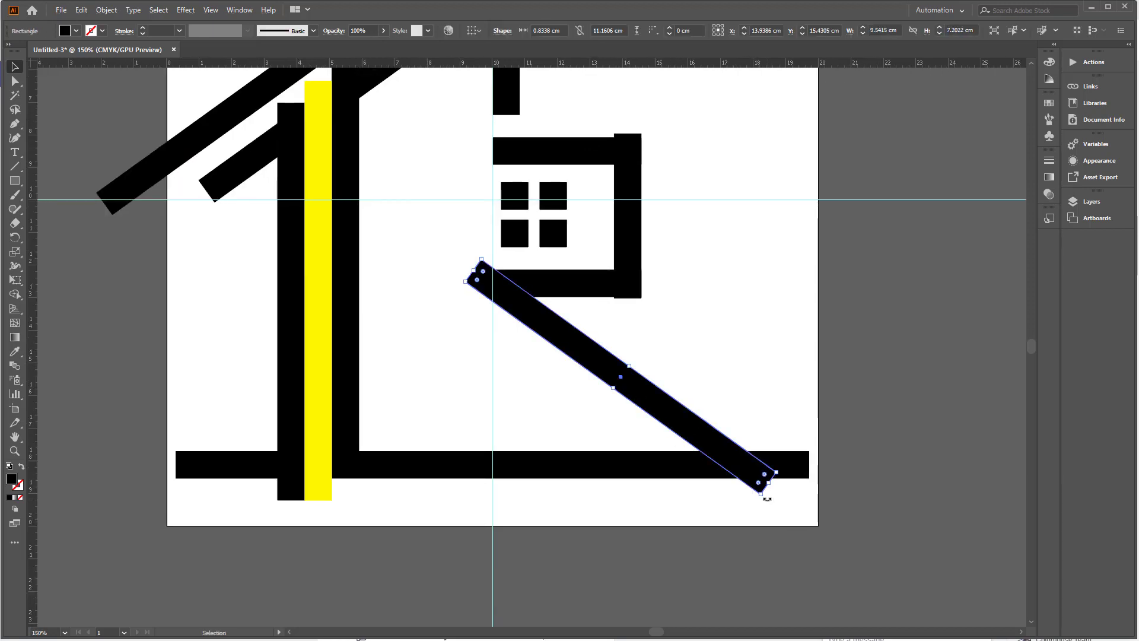
pyautogui.moveTo(761, 500); pyautogui.dragTo(736, 525)
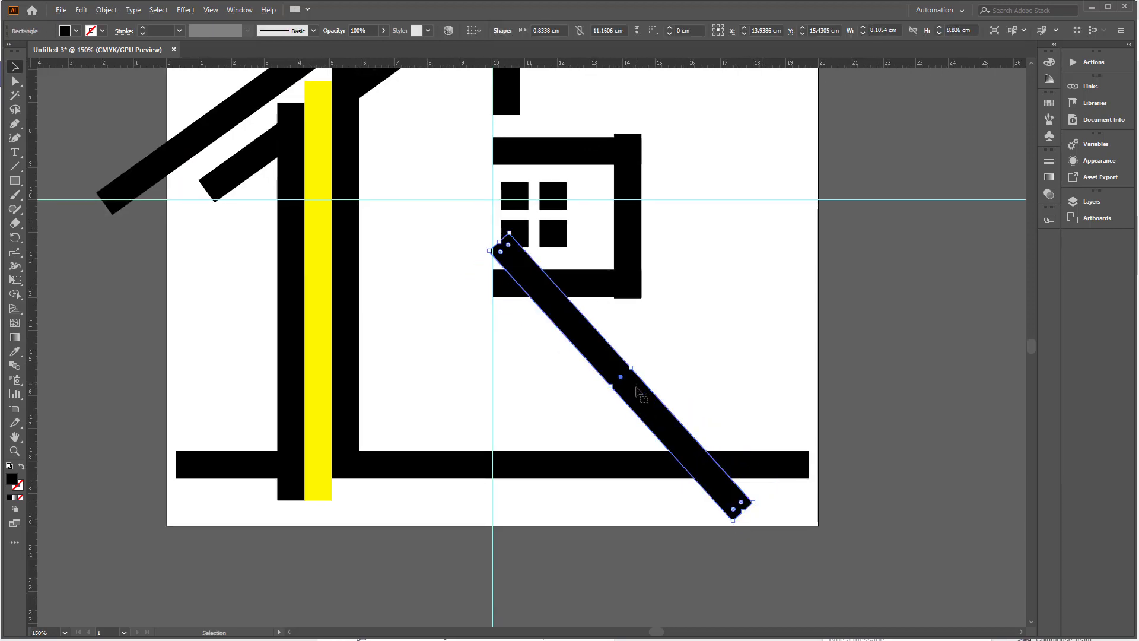
pyautogui.moveTo(638, 391); pyautogui.dragTo(622, 418)
pyautogui.click(703, 375)
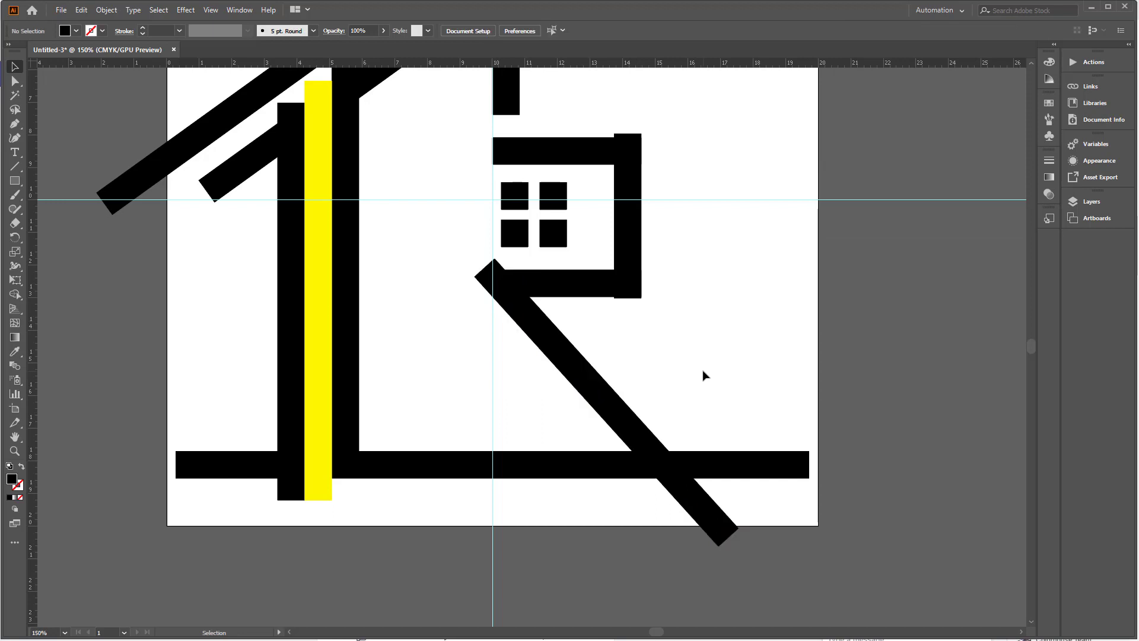
# Duplicate the diagonal leg bar and place the copy flush along its left side
pyautogui.click(677, 492)
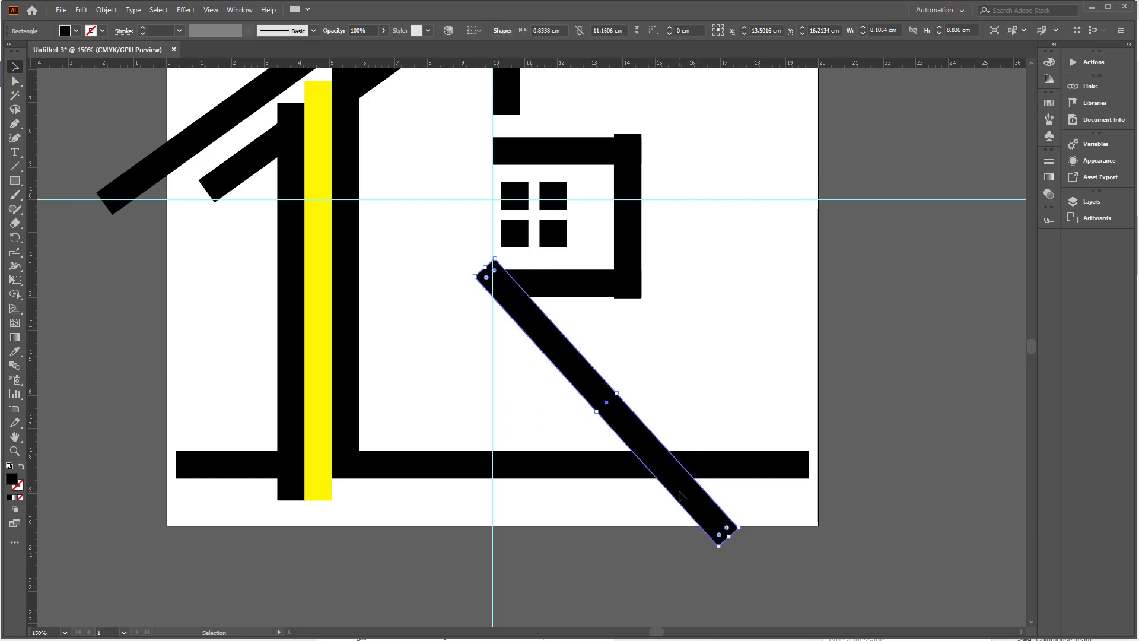
pyautogui.scroll(2, 593, 435)
pyautogui.moveTo(764, 548); pyautogui.dragTo(688, 571)
pyautogui.scroll(1, 635, 456)
pyautogui.scroll(3, 635, 447)
pyautogui.moveTo(613, 447); pyautogui.dragTo(627, 447)
pyautogui.scroll(-6, 625, 443)
# Fill the copied diagonal bar with the yellow sampled from the vertical yellow bar
pyautogui.press('i')
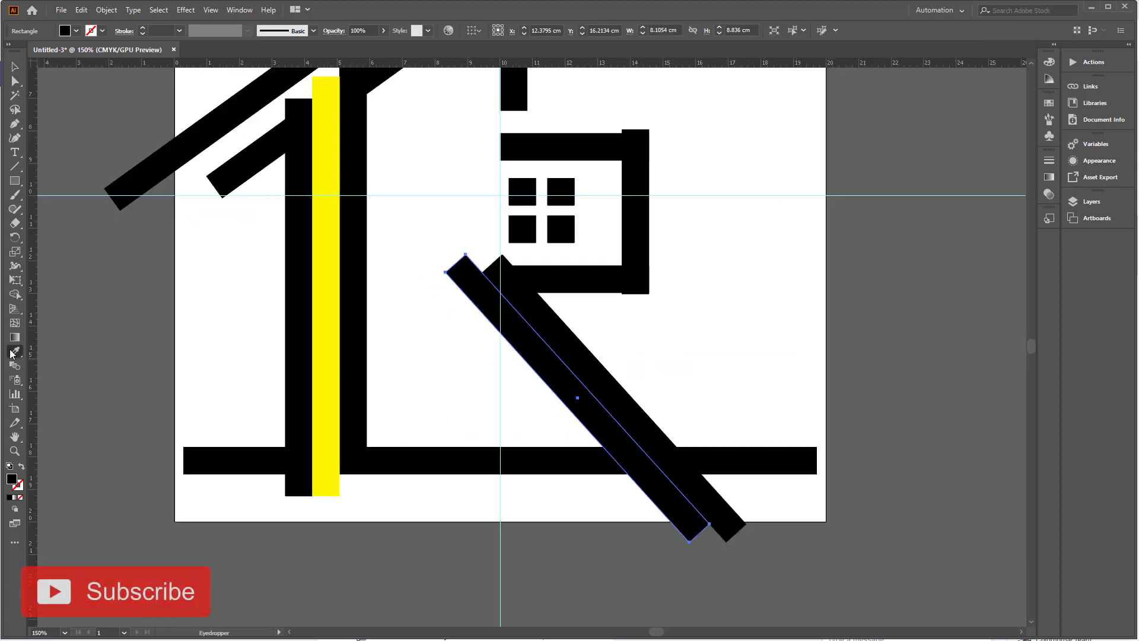
pyautogui.click(327, 325)
pyautogui.scroll(-3, 445, 370)
pyautogui.click(15, 67)
pyautogui.click(382, 252)
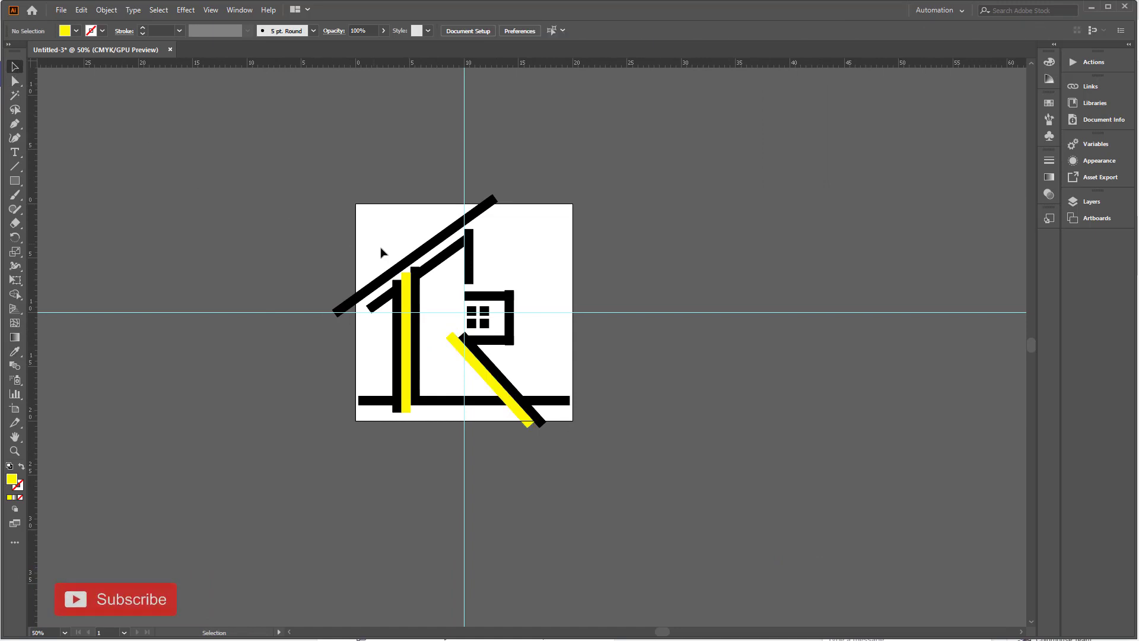
# Extend the lower sloped bar's upper end past the short vertical bar at the centre guide
pyautogui.scroll(2, 447, 292)
pyautogui.press('space')
pyautogui.moveTo(447, 292); pyautogui.dragTo(496, 285)
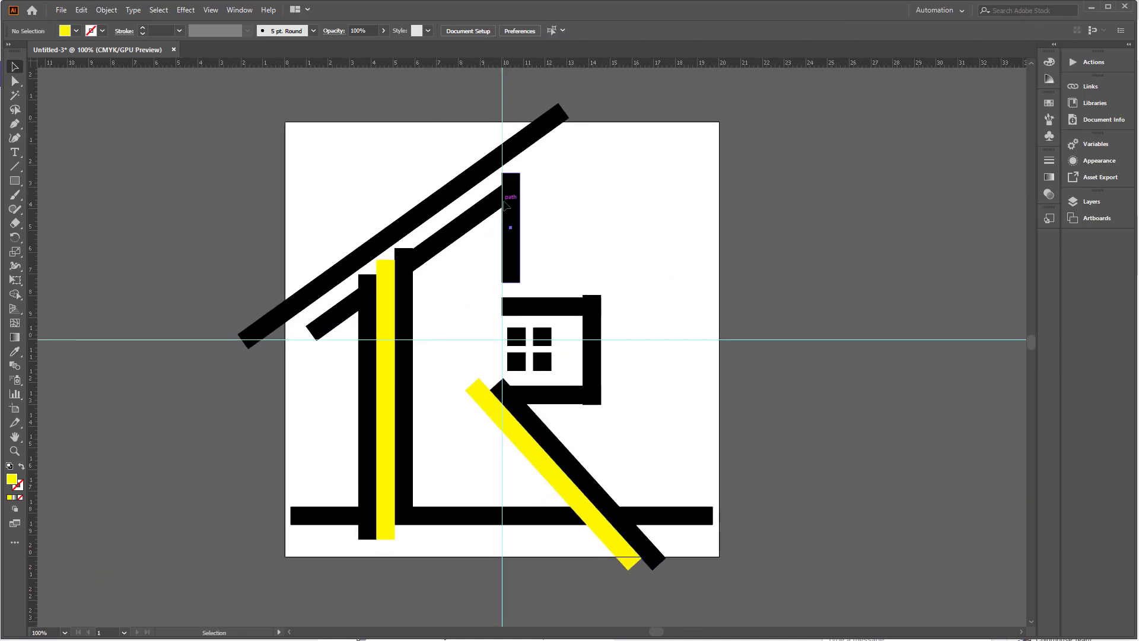
pyautogui.click(496, 202)
pyautogui.scroll(3, 509, 184)
pyautogui.moveTo(510, 202); pyautogui.dragTo(619, 158)
pyautogui.click(526, 256)
pyautogui.hotkey('ctrl', '1')
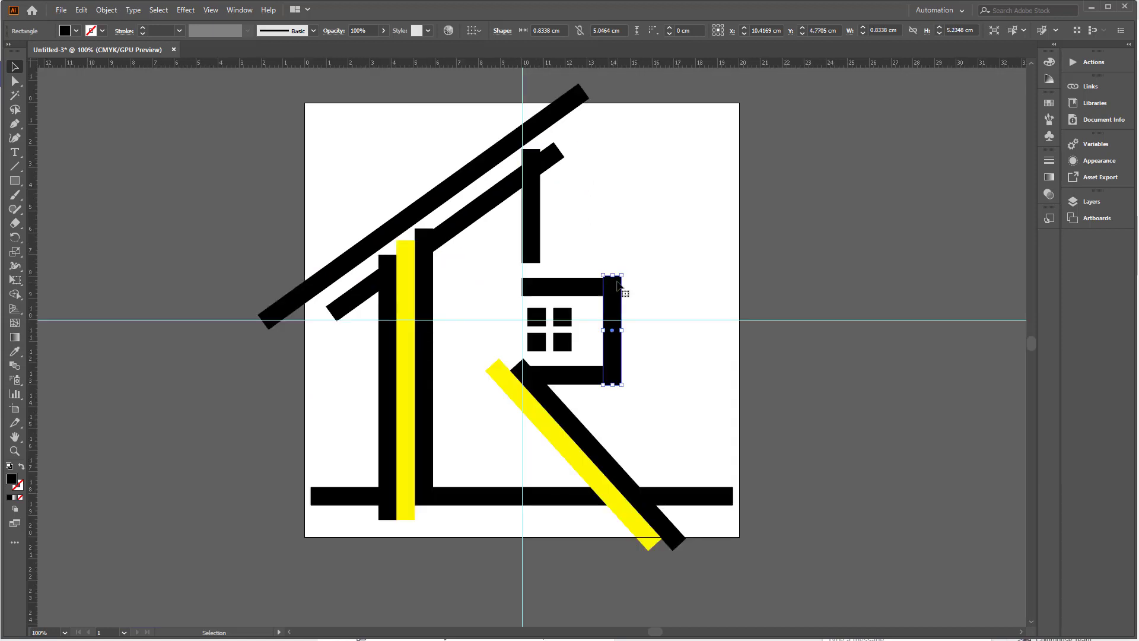
# Duplicate the horizontal base bar upward and align the copy's top edge with the window frame's upper bar
pyautogui.click(635, 279)
pyautogui.moveTo(612, 310); pyautogui.dragTo(591, 281)
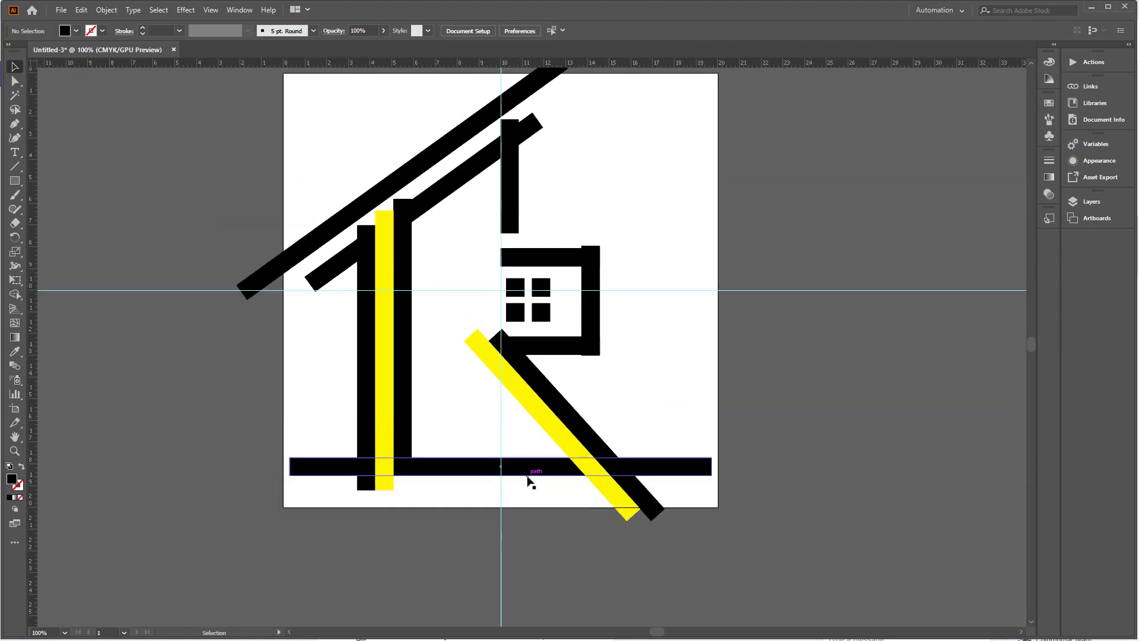
pyautogui.moveTo(528, 478); pyautogui.dragTo(528, 290)
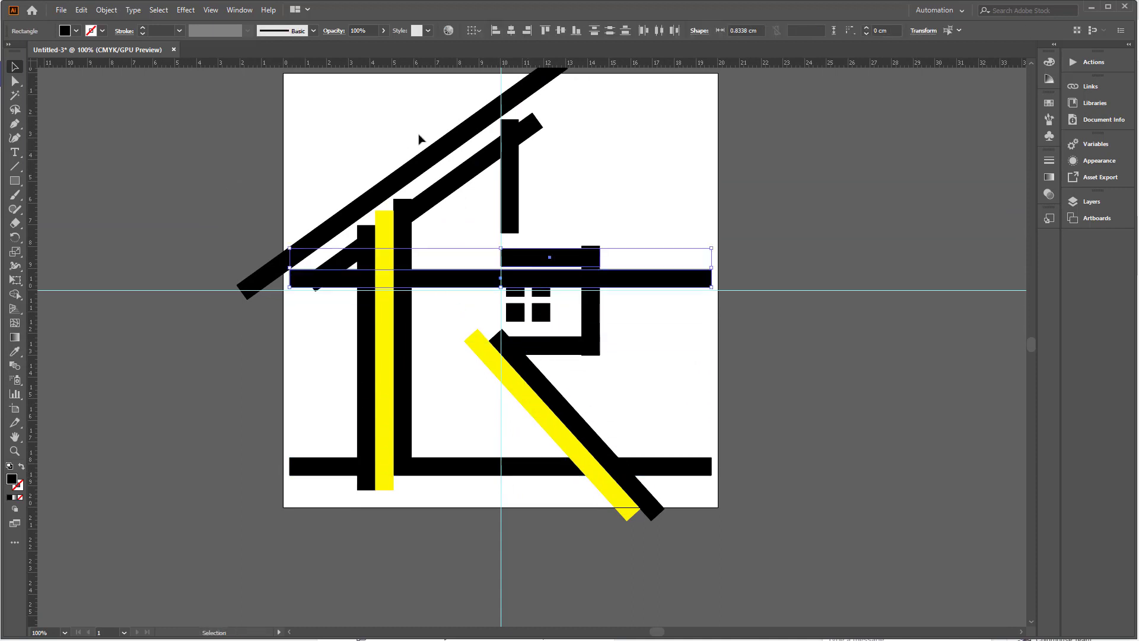
pyautogui.click(478, 32)
pyautogui.click(545, 30)
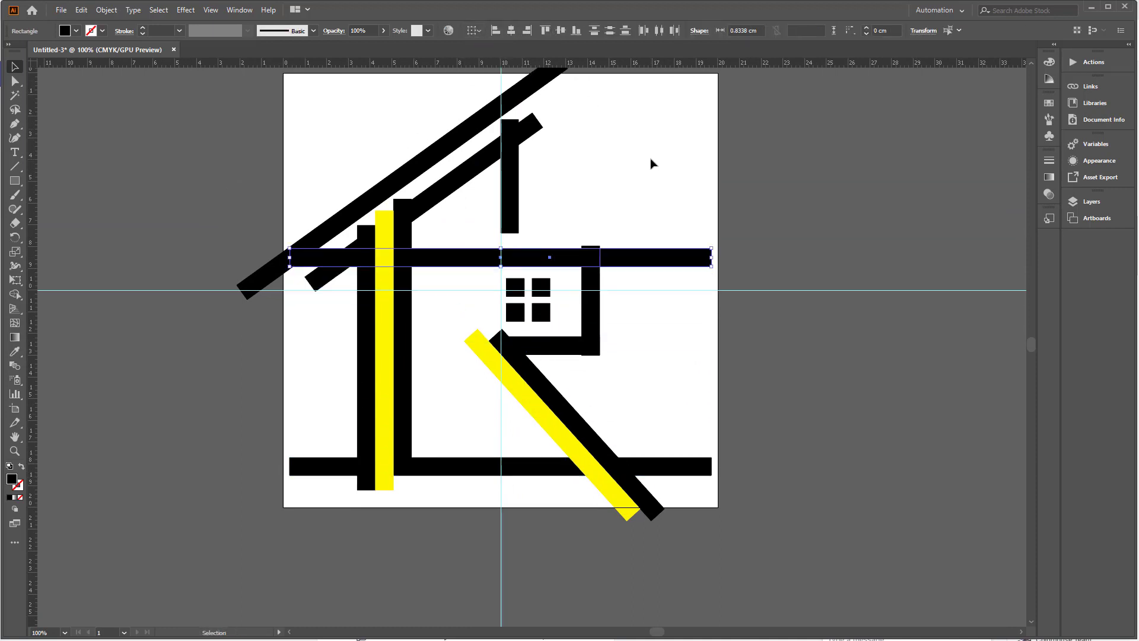
# Extend the new horizontal bar's left end beyond the sloped bars and shorten its right end to just left of the vertical guide
pyautogui.click(468, 265)
pyautogui.moveTo(290, 259); pyautogui.dragTo(195, 259)
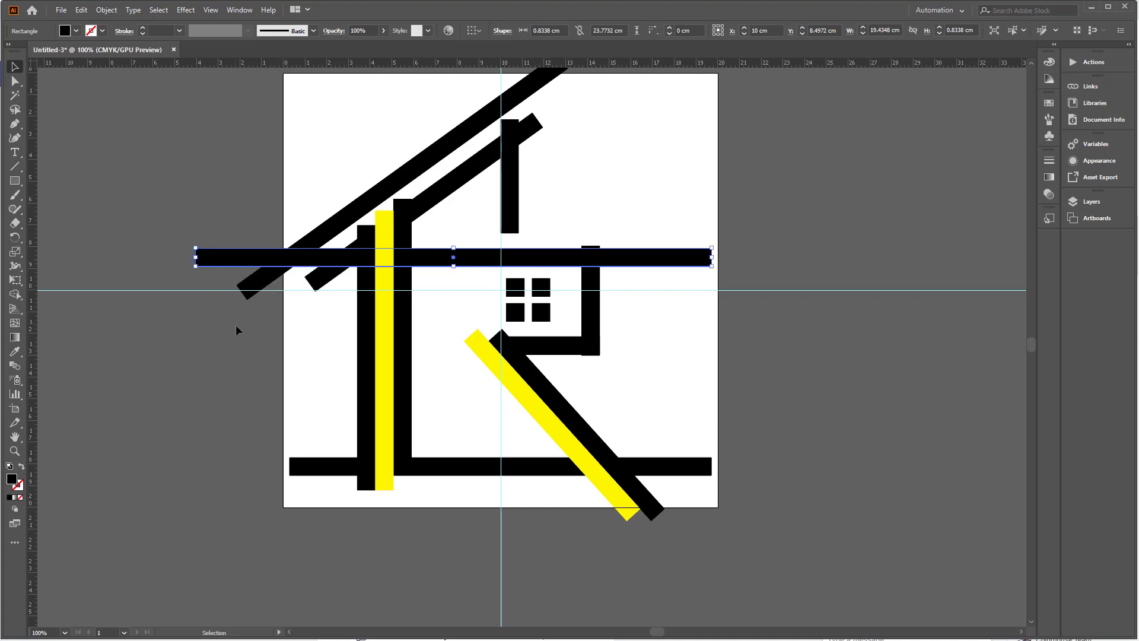
pyautogui.click(242, 350)
pyautogui.click(706, 259)
pyautogui.moveTo(711, 259); pyautogui.dragTo(467, 278)
pyautogui.click(456, 333)
# Nudge all bars and the window down about 0.25 cm, leaving out the upper sloped bar and the horizontal base bar
pyautogui.press('space')
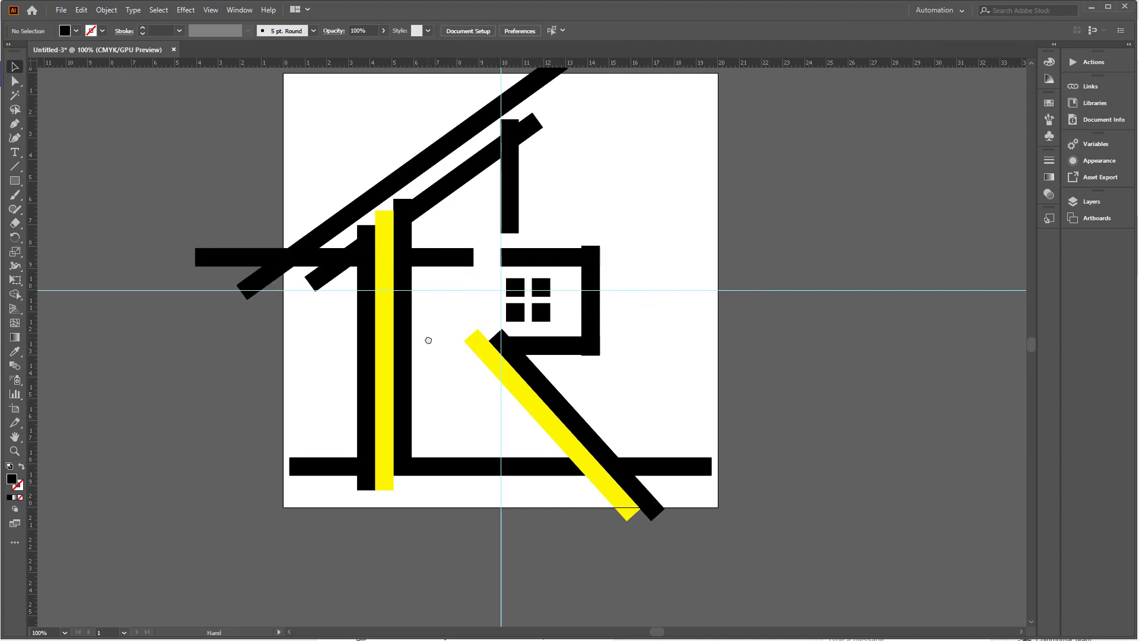
pyautogui.moveTo(428, 337); pyautogui.dragTo(429, 339)
pyautogui.scroll(2, 337, 280)
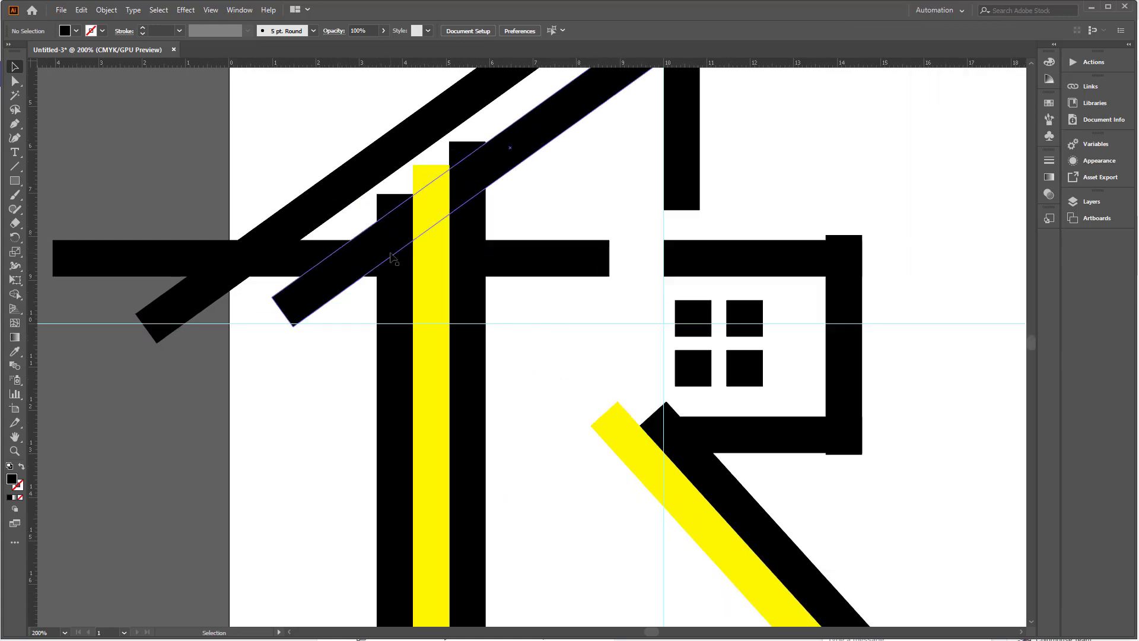
pyautogui.click(383, 301)
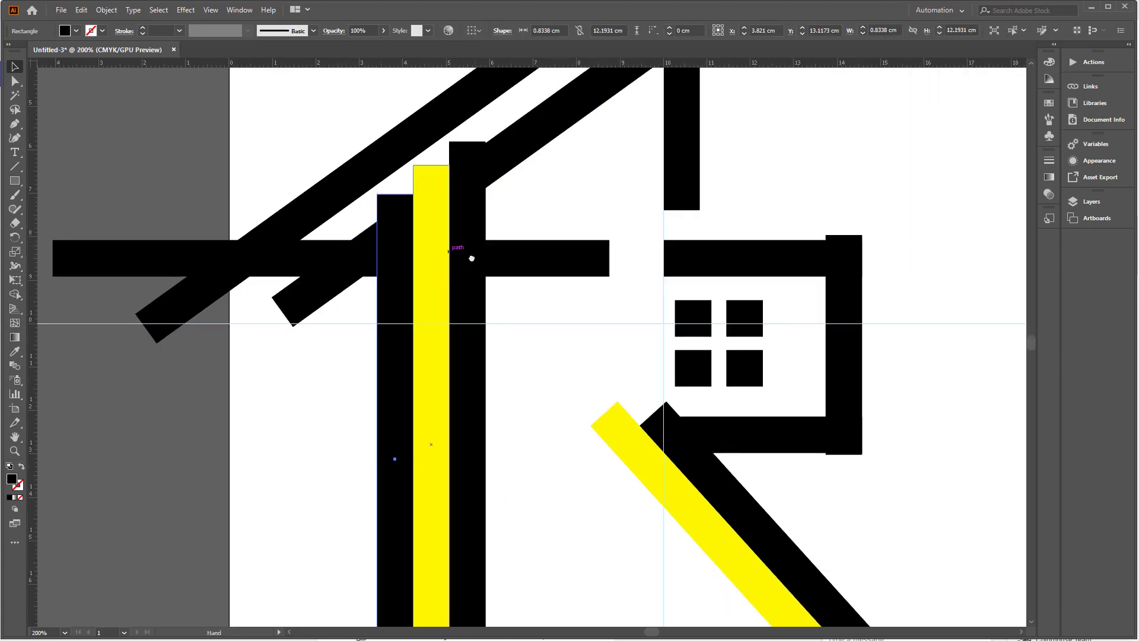
pyautogui.moveTo(471, 257); pyautogui.dragTo(422, 373)
pyautogui.click(475, 313)
pyautogui.moveTo(340, 320); pyautogui.dragTo(340, 320)
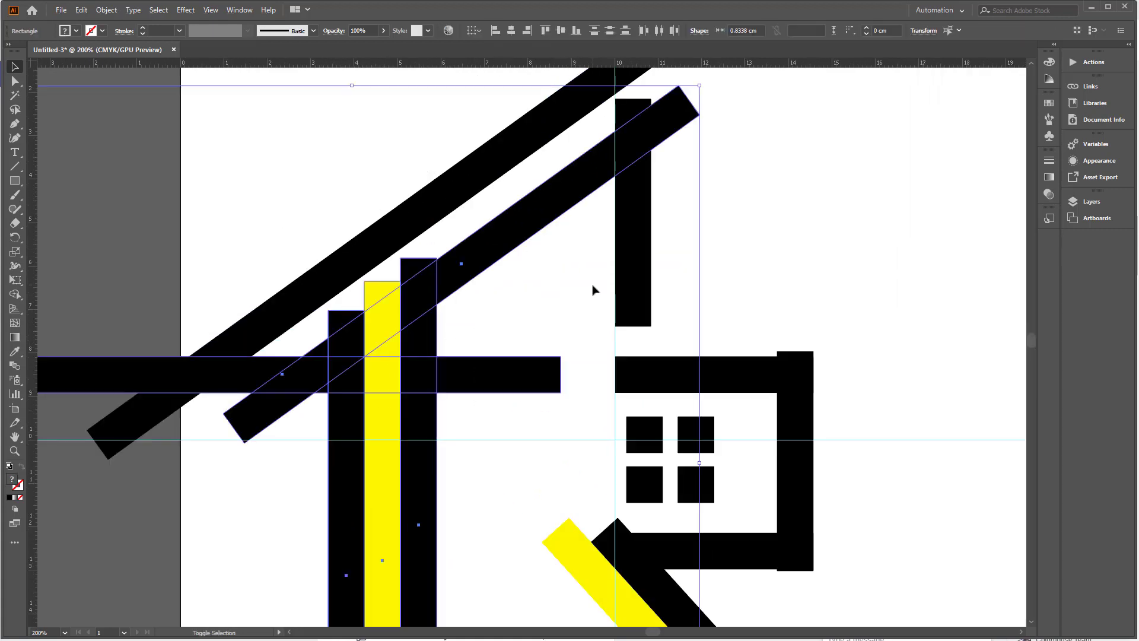
pyautogui.keyDown('shift'); pyautogui.click(625, 276); pyautogui.keyUp('shift')
pyautogui.moveTo(795, 504); pyautogui.dragTo(838, 596)
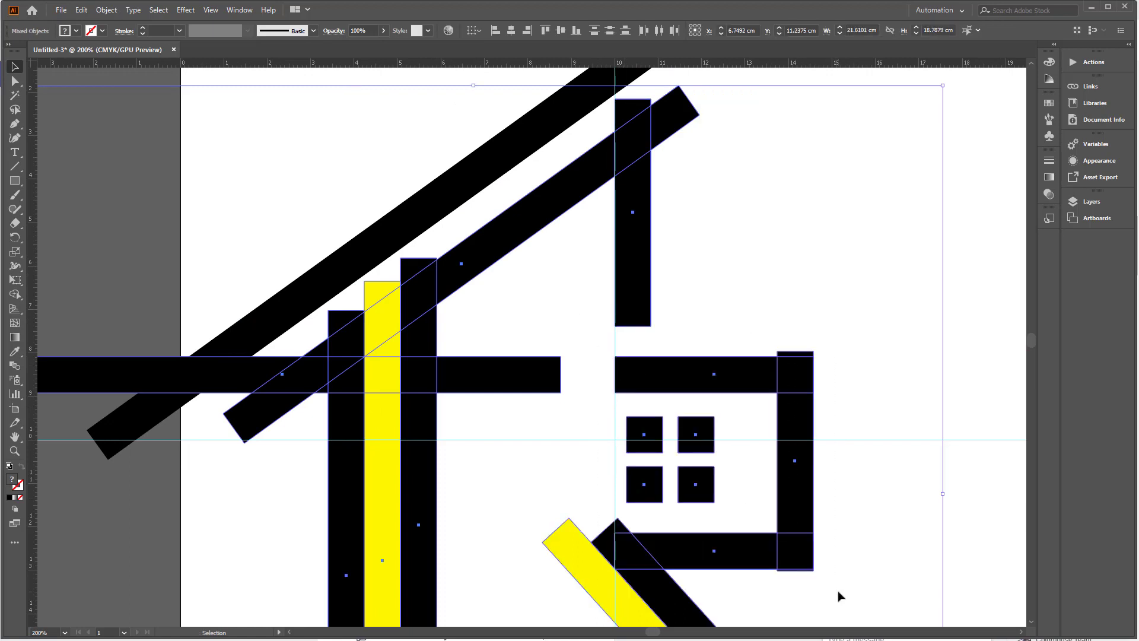
pyautogui.press('Down')
pyautogui.press('Down')
pyautogui.press('Down')
pyautogui.press('Down')
pyautogui.press('Down')
pyautogui.press('Down')
pyautogui.press('Down')
pyautogui.moveTo(410, 240); pyautogui.dragTo(409, 230)
pyautogui.click(514, 282)
# Shift the two black vertical bars and the yellow one between them about 0.8 cm to the right
pyautogui.scroll(-2, 514, 282)
pyautogui.moveTo(530, 284); pyautogui.dragTo(530, 271)
pyautogui.click(513, 321)
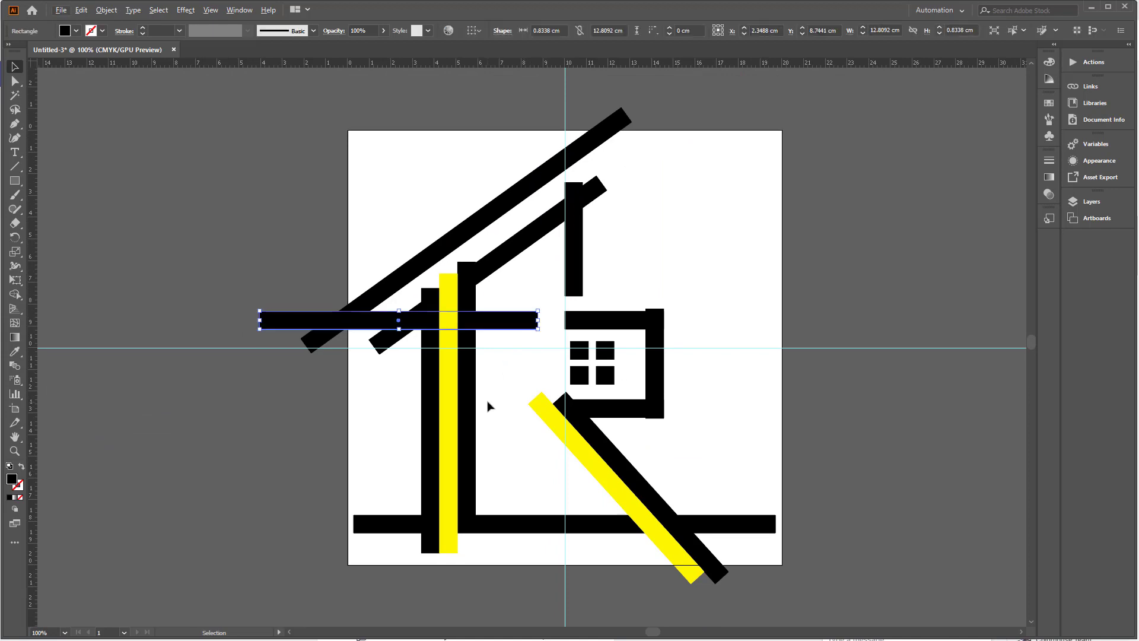
pyautogui.moveTo(309, 166); pyautogui.dragTo(706, 558)
pyautogui.click(815, 559)
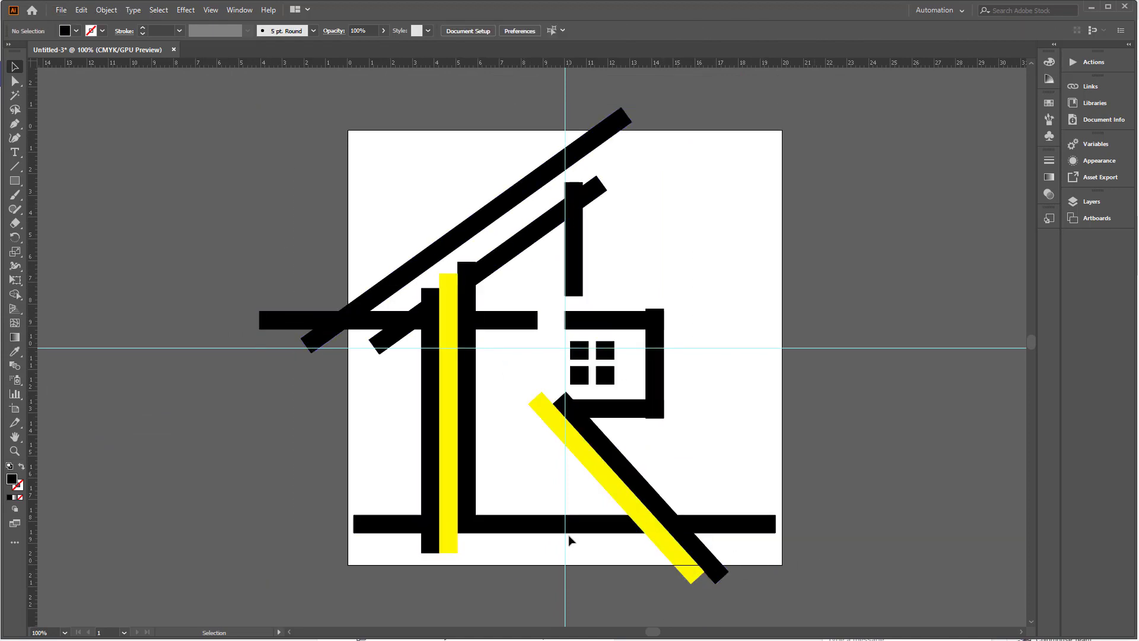
pyautogui.moveTo(513, 472); pyautogui.dragTo(406, 428)
pyautogui.press('Right')
pyautogui.press('Right')
pyautogui.press('Right')
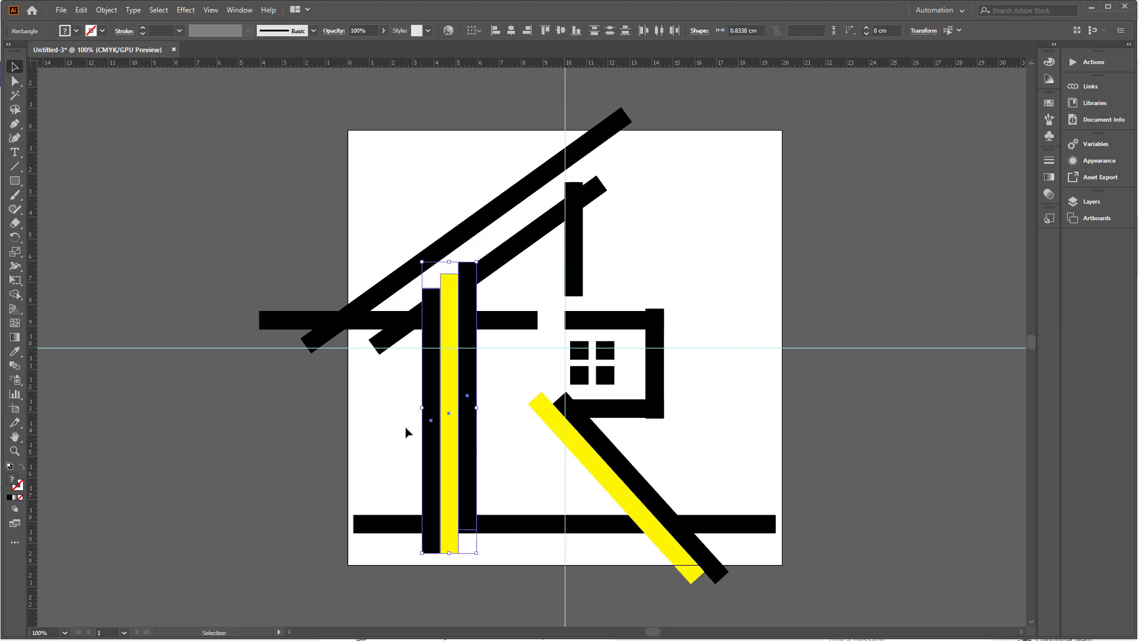
pyautogui.hotkey('shift', 'Right')
pyautogui.hotkey('shift', 'Right')
pyautogui.scroll(2, 443, 261)
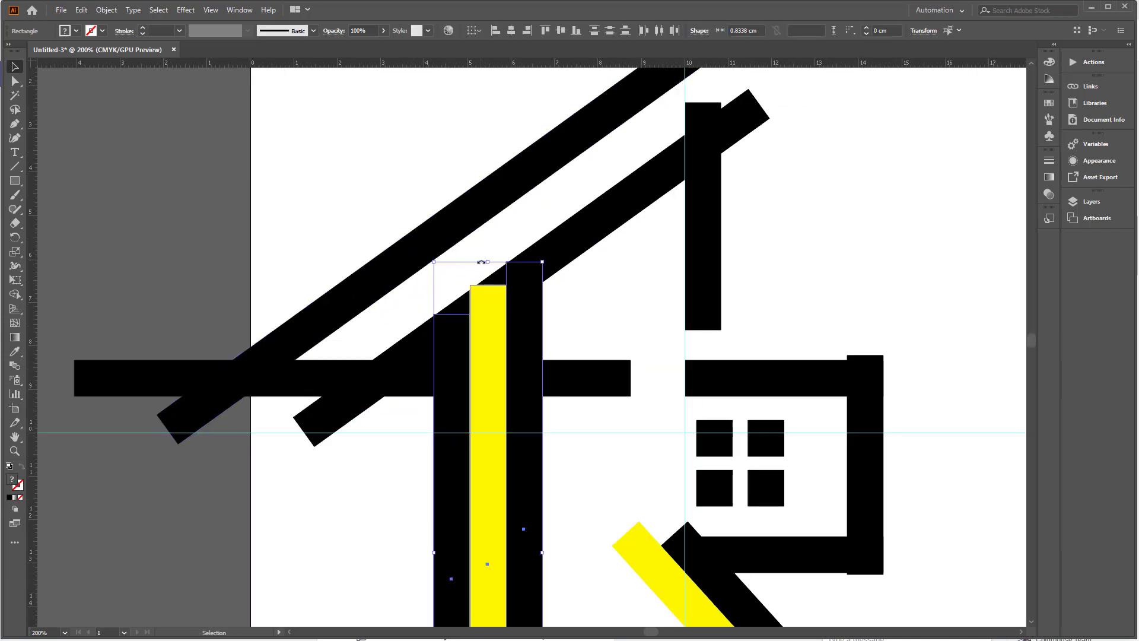
pyautogui.moveTo(483, 245); pyautogui.dragTo(483, 244)
pyautogui.click(599, 324)
# Duplicate the complete drawing onto the empty canvas left of the artboard
pyautogui.scroll(-1, 599, 323)
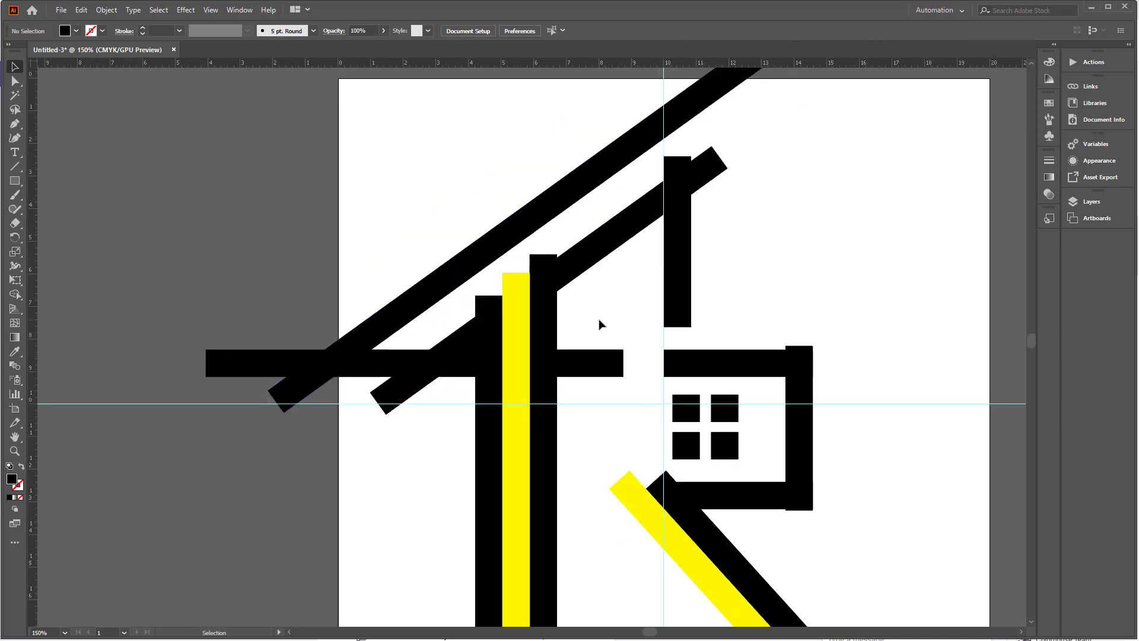
pyautogui.scroll(-2, 598, 325)
pyautogui.moveTo(560, 336); pyautogui.dragTo(480, 267)
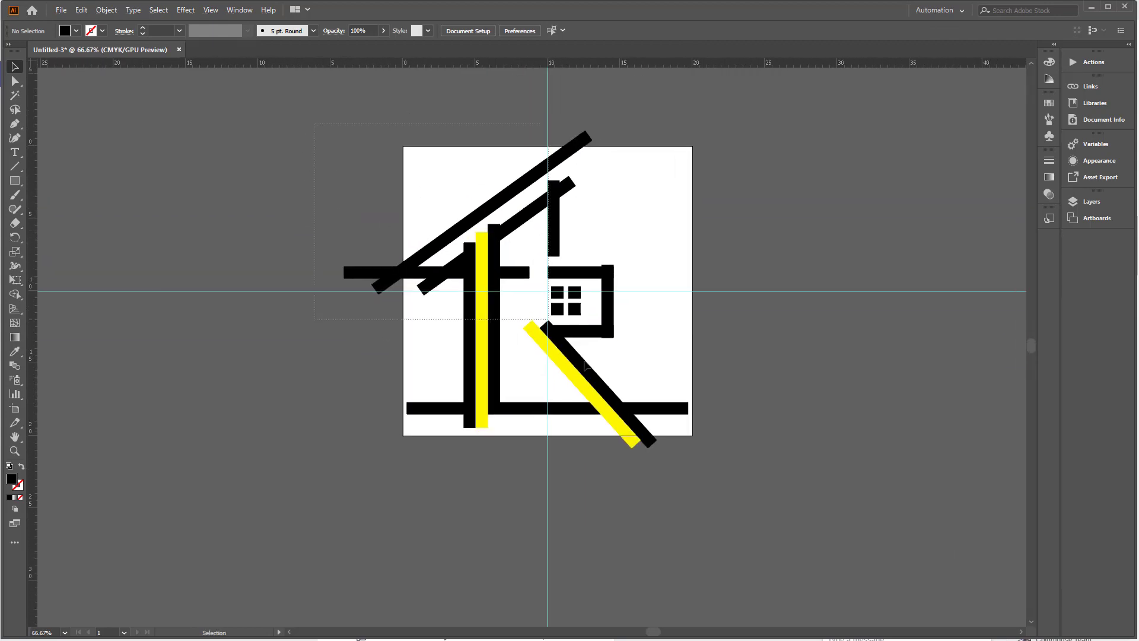
pyautogui.hotkey('ctrl', 'a')
pyautogui.scroll(3, 443, 214)
pyautogui.scroll(-2, 516, 293)
pyautogui.moveTo(541, 330); pyautogui.dragTo(93, 327)
pyautogui.moveTo(295, 353); pyautogui.dragTo(462, 355)
pyautogui.moveTo(424, 343); pyautogui.dragTo(342, 343)
pyautogui.moveTo(617, 352); pyautogui.dragTo(453, 349)
# With Shape Builder, trim the lower ends of both sloped bars and the left end of the upper horizontal bar
pyautogui.moveTo(450, 169); pyautogui.dragTo(347, 446)
pyautogui.click(15, 294)
pyautogui.scroll(1, 485, 340)
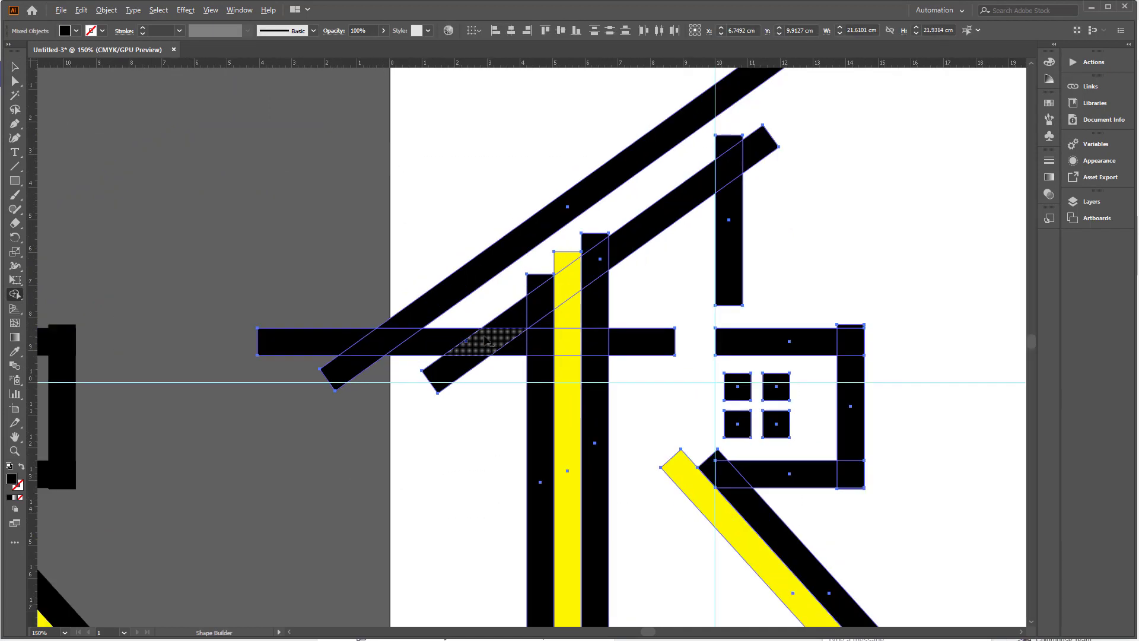
pyautogui.moveTo(286, 350)
pyautogui.mouseDown()
pyautogui.moveTo(423, 353)
pyautogui.moveTo(466, 378)
pyautogui.mouseUp()
# Remove the yellow vertical bar and the left black vertical bar's top above the lower sloped bar with Shape Builder
pyautogui.scroll(2, 527, 297)
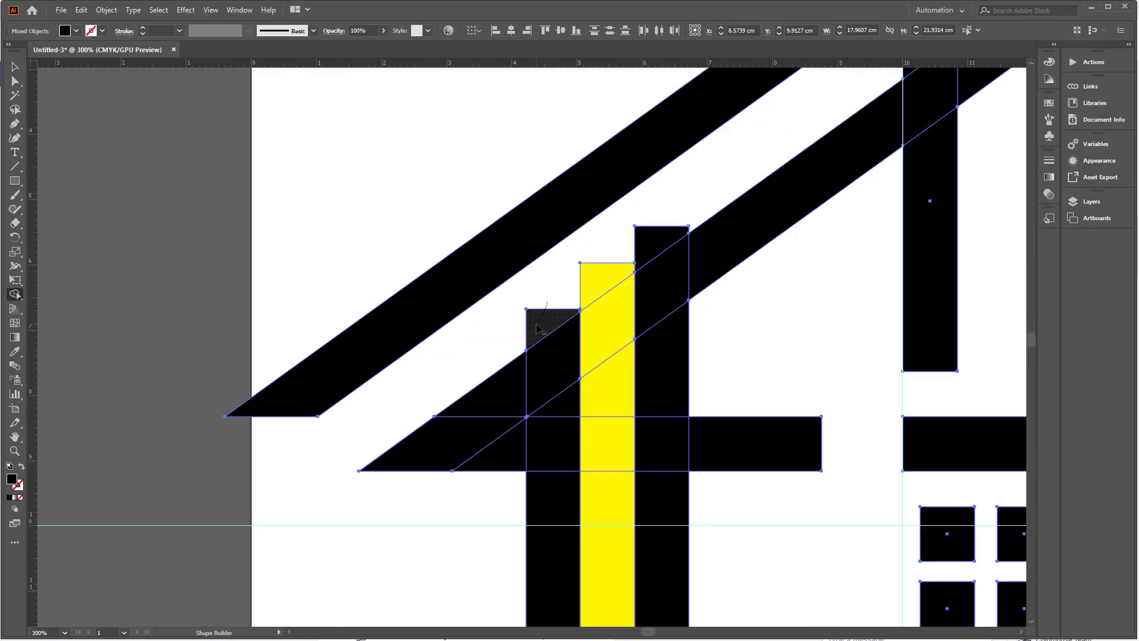
pyautogui.moveTo(609, 256)
pyautogui.mouseDown()
pyautogui.moveTo(613, 560)
pyautogui.moveTo(580, 267)
pyautogui.mouseUp()
pyautogui.scroll(-3, 613, 559)
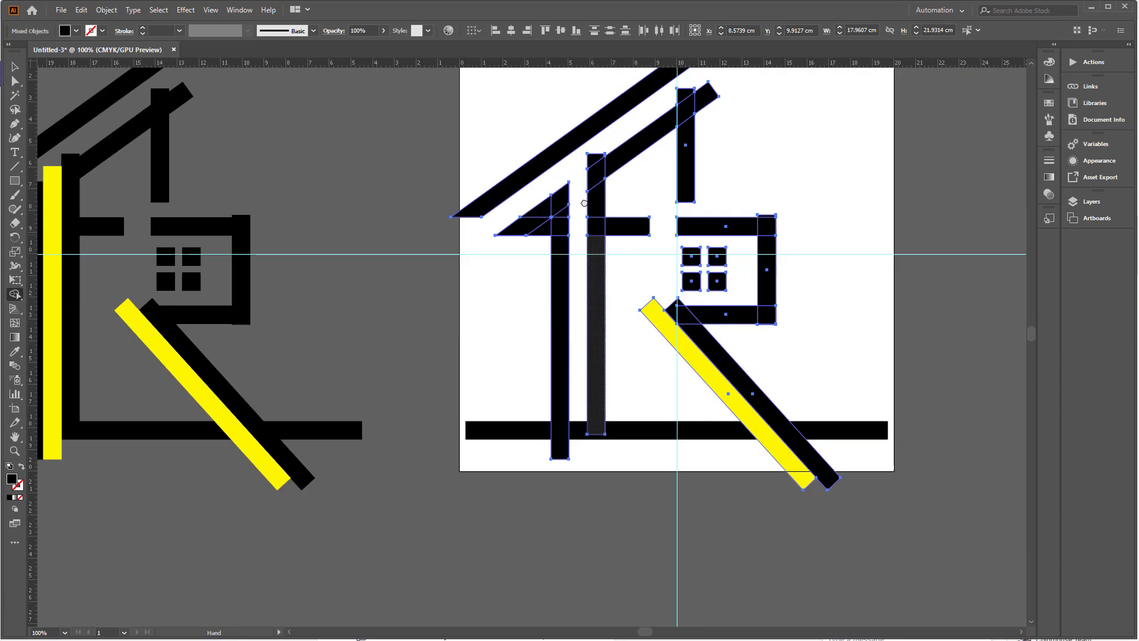
# Trim the lower sloped bar's overhang past the short vertical bar and the black diagonal's tip outside the window frame
pyautogui.moveTo(692, 470); pyautogui.dragTo(512, 229)
pyautogui.scroll(-2, 522, 264)
pyautogui.moveTo(473, 267); pyautogui.dragTo(513, 417)
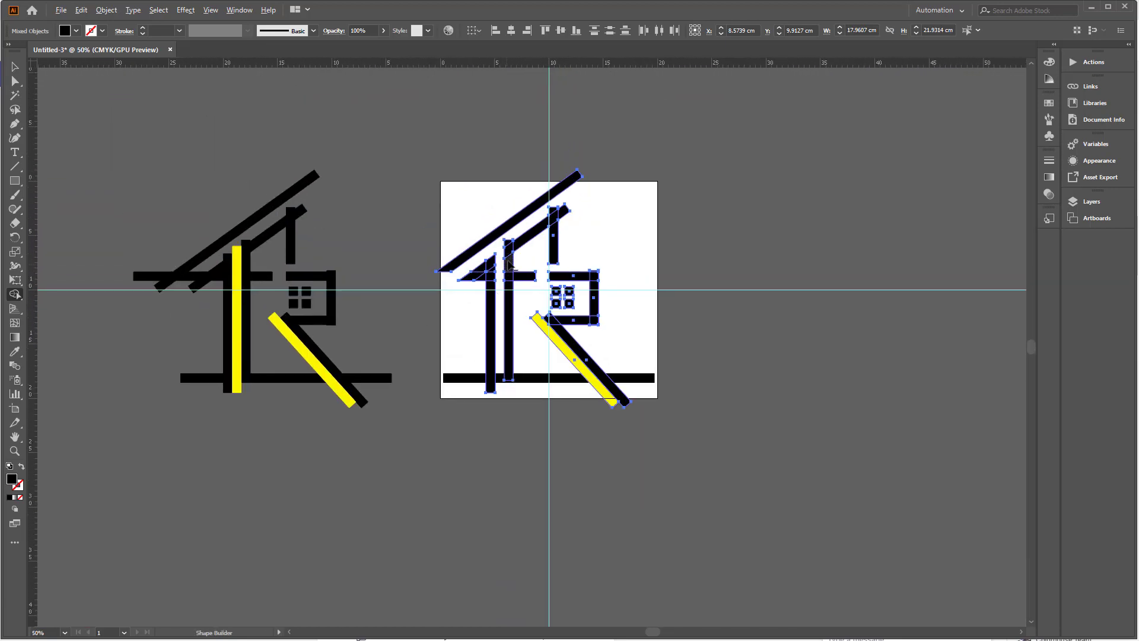
pyautogui.scroll(2, 507, 262)
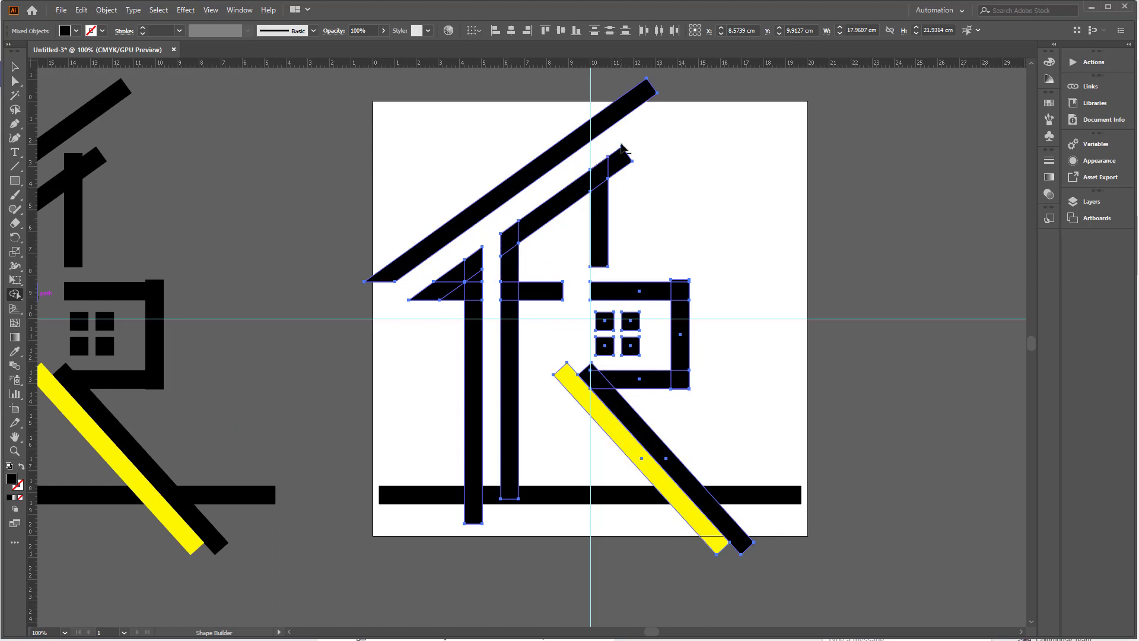
pyautogui.moveTo(622, 300); pyautogui.dragTo(616, 284)
pyautogui.keyDown('alt'); pyautogui.click(577, 367); pyautogui.keyUp('alt')
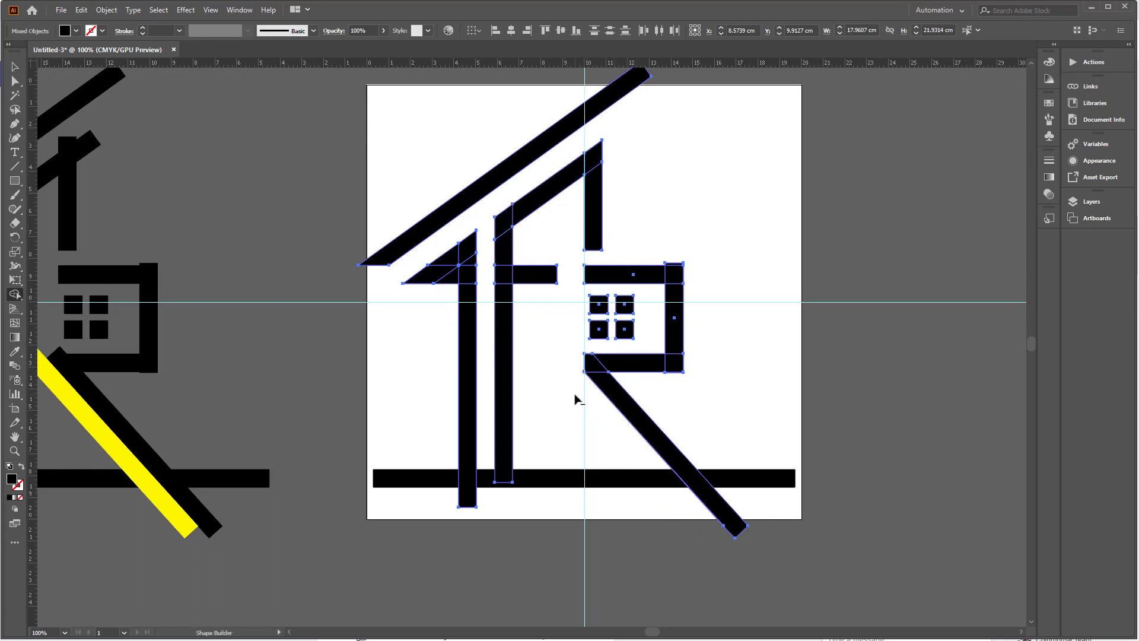
# Undo the removal of the yellow diagonal bar and remove the horizontal stub right of the inner vertical bar
pyautogui.hotkey('ctrl', 'z')
pyautogui.scroll(3, 576, 399)
pyautogui.scroll(-2, 570, 356)
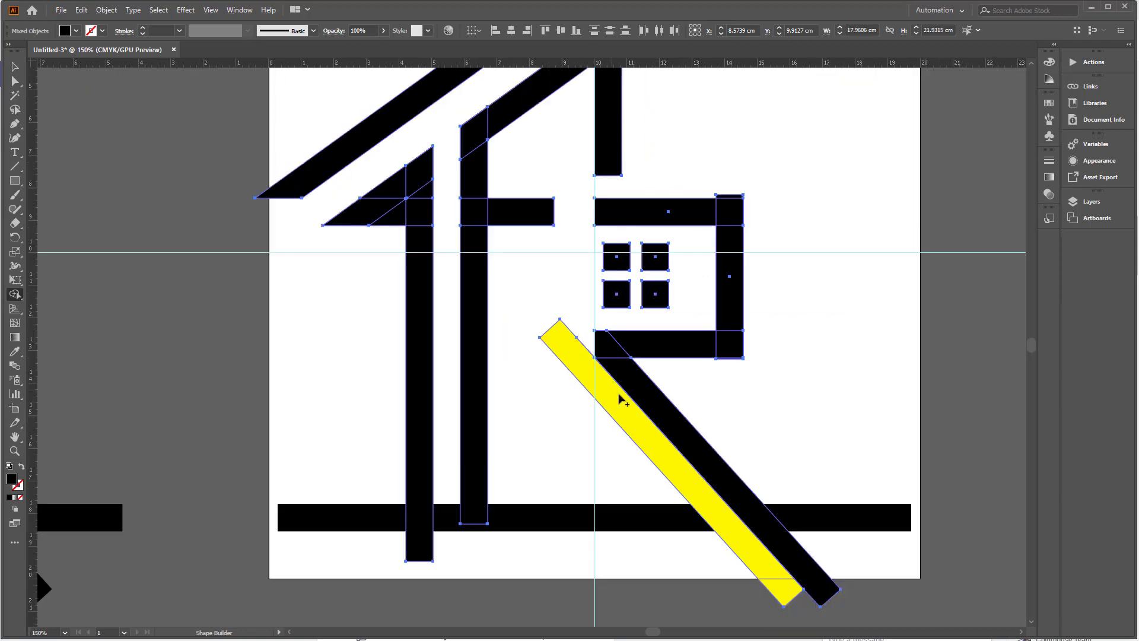
pyautogui.moveTo(481, 333); pyautogui.dragTo(544, 407)
pyautogui.moveTo(529, 341); pyautogui.dragTo(554, 415)
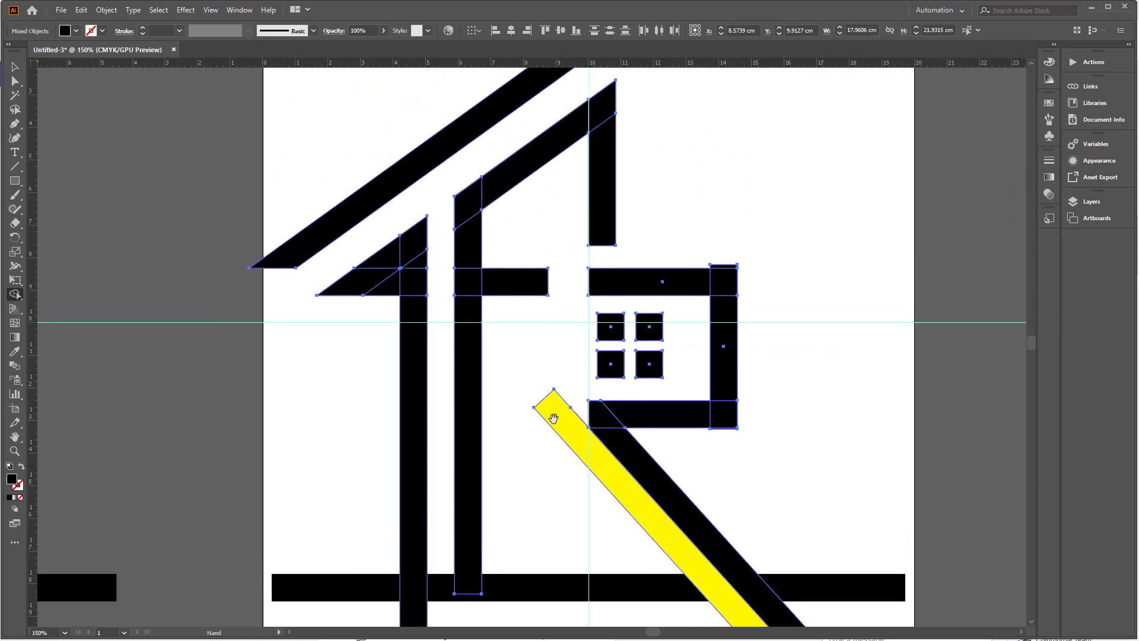
pyautogui.scroll(-1, 543, 419)
pyautogui.scroll(-1, 544, 419)
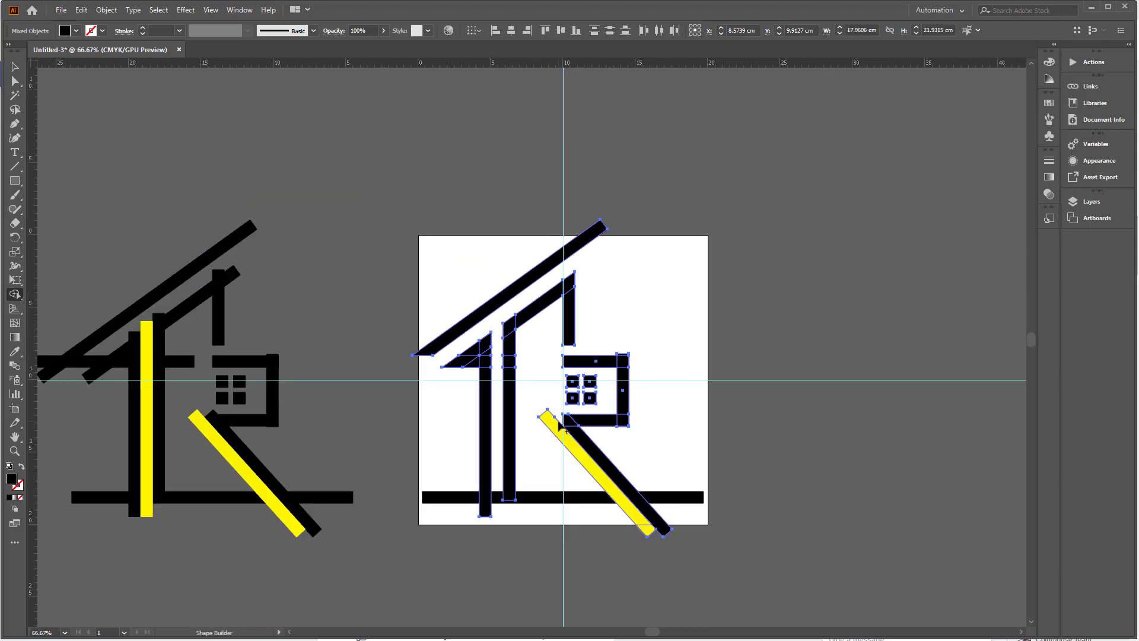
# Add the base bar to the selection and trim its left end and the left vertical bar's foot into a corner
pyautogui.press('v')
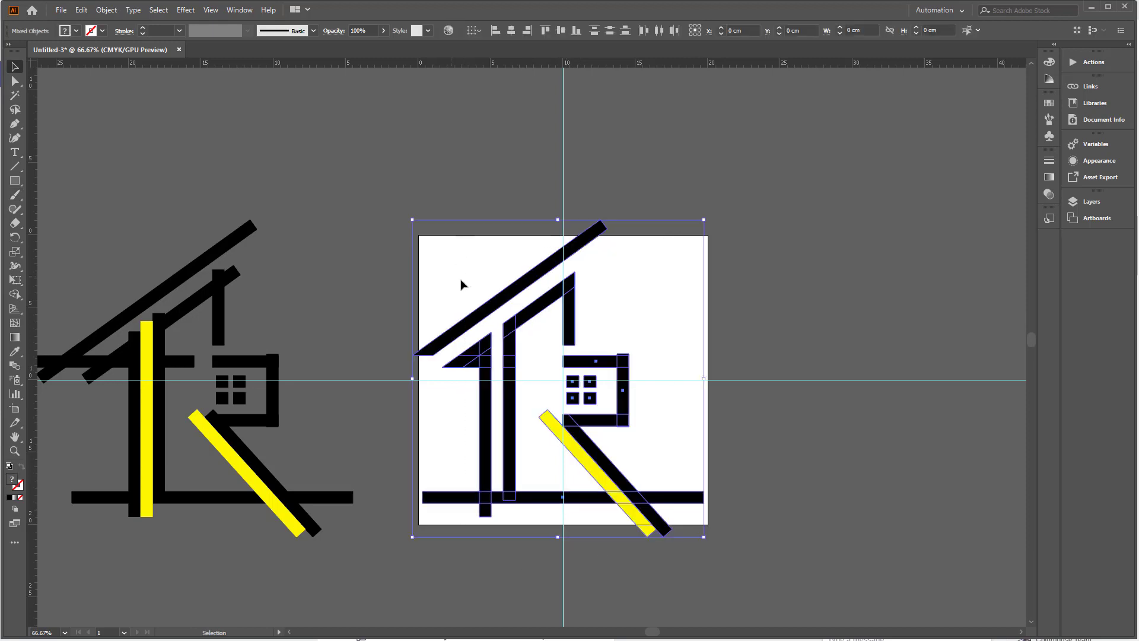
pyautogui.click(15, 294)
pyautogui.scroll(2, 554, 515)
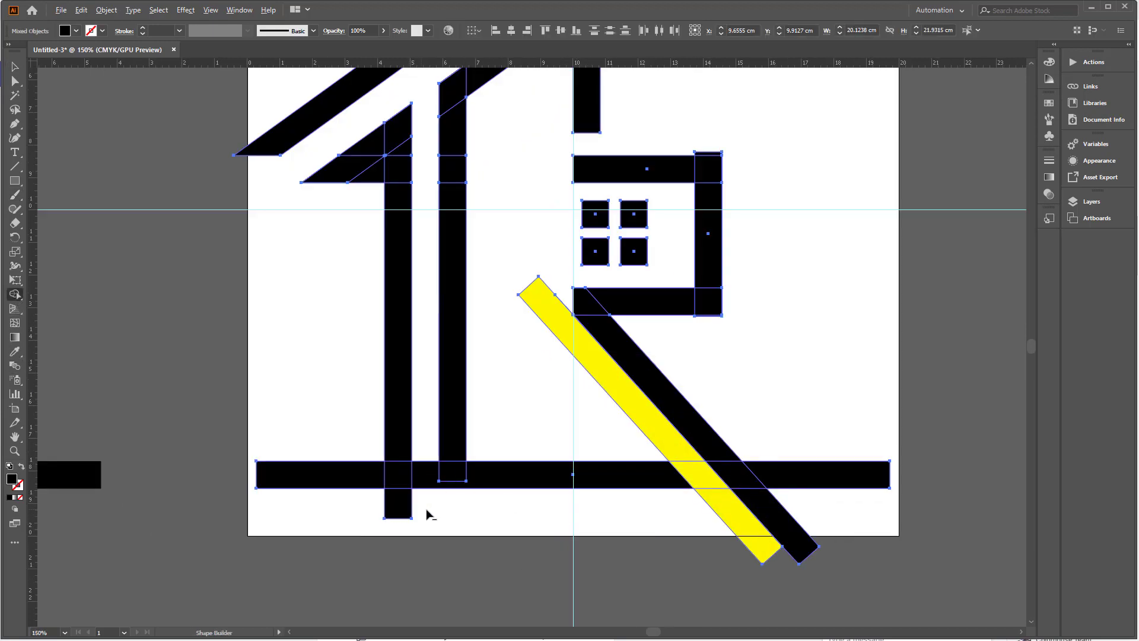
pyautogui.keyDown('alt'); pyautogui.click(335, 475); pyautogui.keyUp('alt')
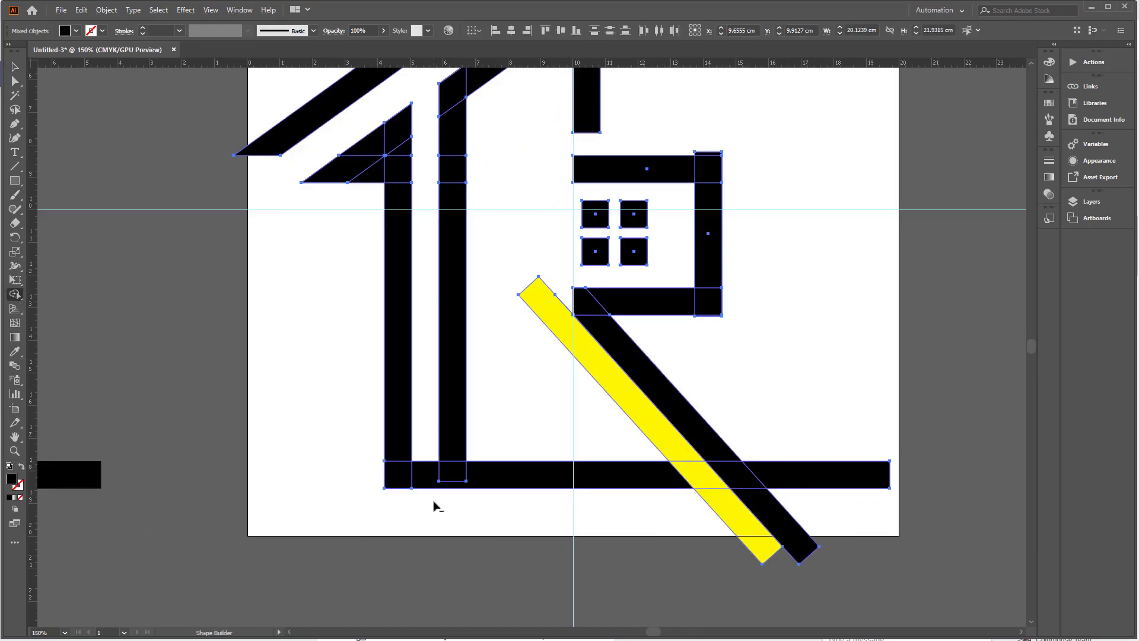
# Extend the inner vertical bar's lower end slightly below the base bar
pyautogui.click(462, 540)
pyautogui.click(465, 443)
pyautogui.moveTo(452, 481); pyautogui.dragTo(453, 501)
pyautogui.click(618, 547)
# Remove the base bar segment between the two vertical bars and the inner vertical bar's overhang with Shape Builder
pyautogui.hotkey('ctrl', '1')
pyautogui.moveTo(848, 598); pyautogui.dragTo(431, 393)
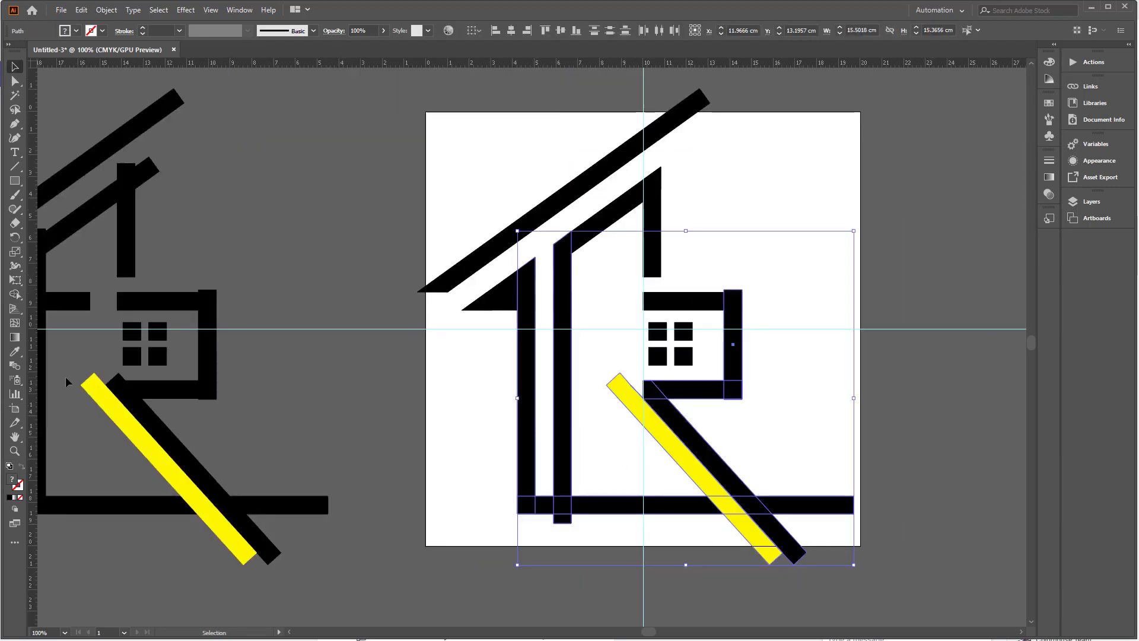
pyautogui.click(22, 296)
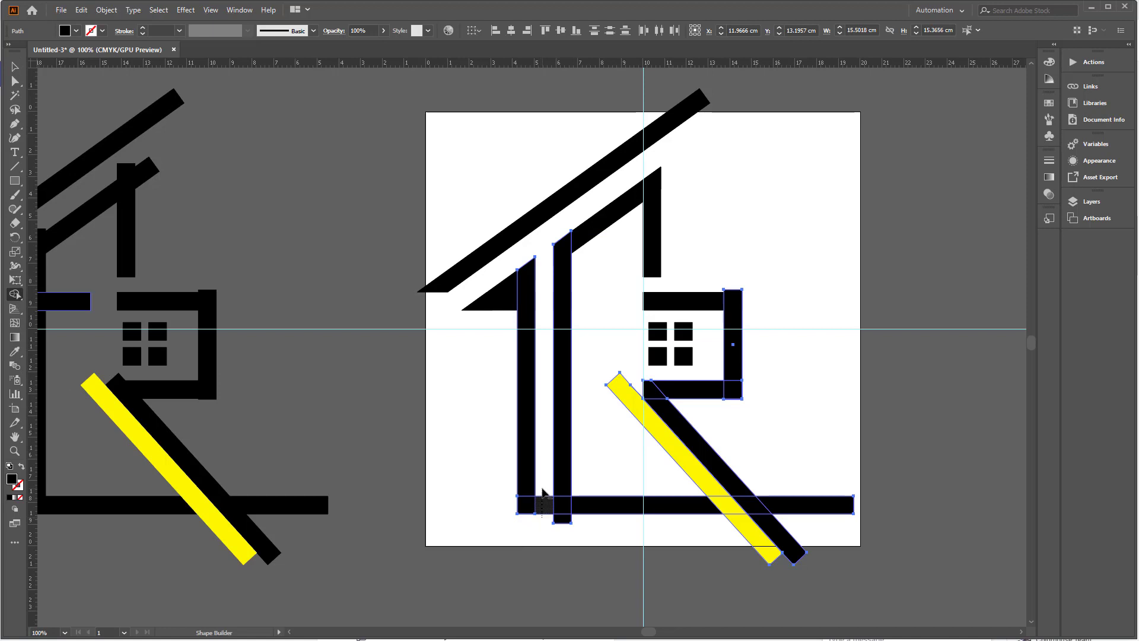
pyautogui.moveTo(751, 541); pyautogui.dragTo(686, 534)
pyautogui.scroll(1, 686, 534)
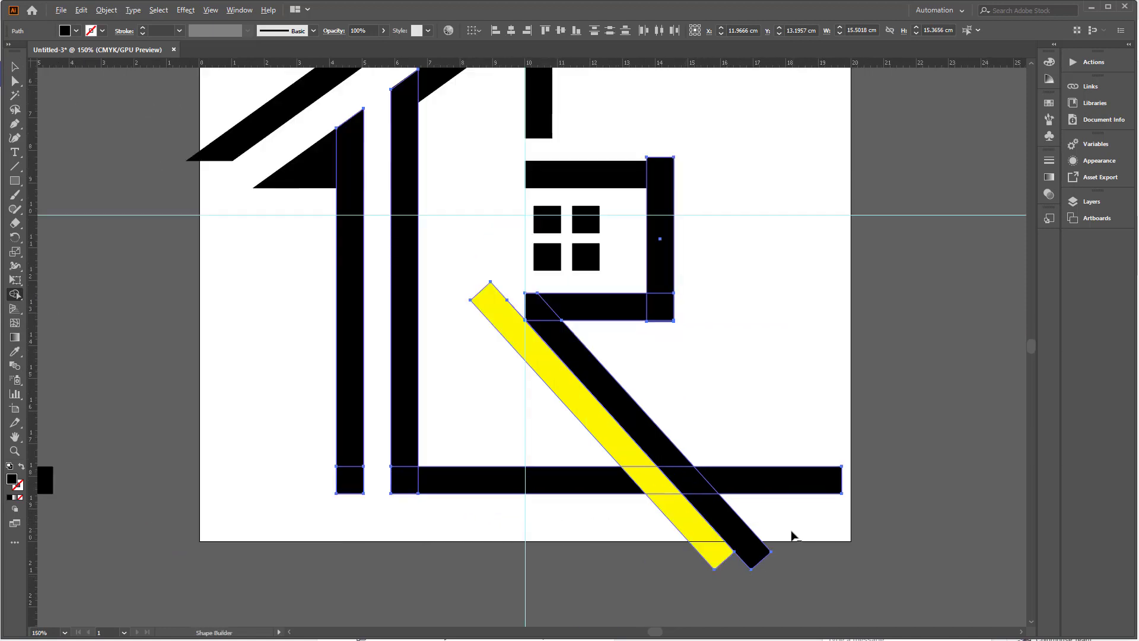
# Remove the yellow diagonal bar and the black diagonal's foot below the base bar with Shape Builder
pyautogui.moveTo(793, 536)
pyautogui.mouseDown()
pyautogui.moveTo(662, 536)
pyautogui.moveTo(629, 453)
pyautogui.mouseUp()
pyautogui.scroll(2, 505, 295)
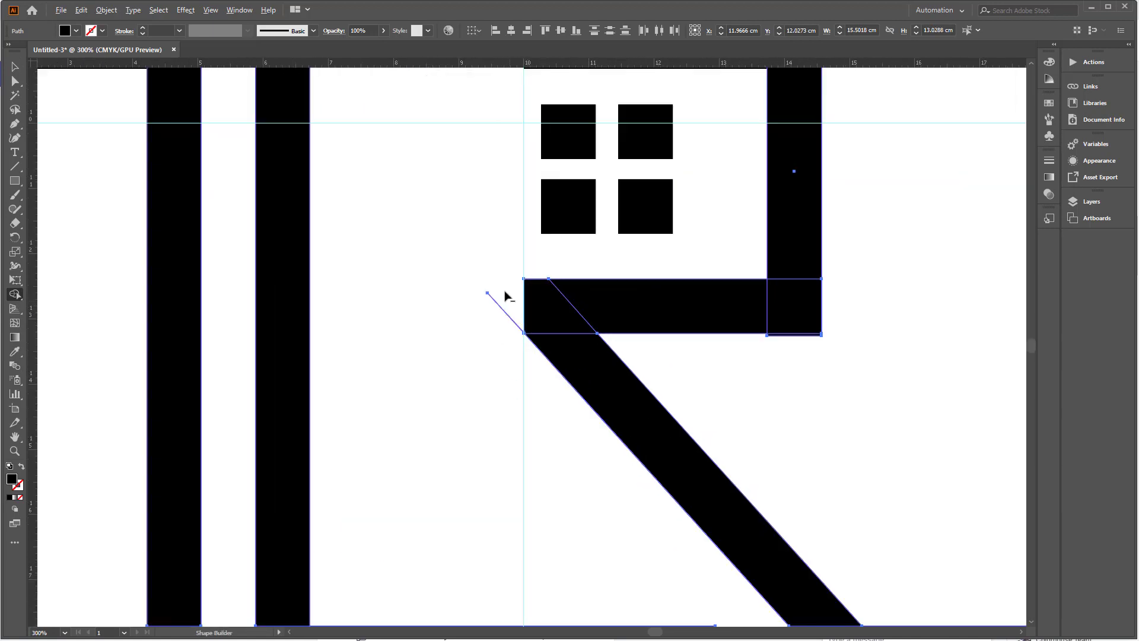
pyautogui.scroll(-6, 503, 340)
# Remove the part of the base bar that lies right of the black diagonal
pyautogui.moveTo(592, 412); pyautogui.dragTo(534, 386)
pyautogui.scroll(2, 559, 354)
pyautogui.moveTo(507, 411); pyautogui.dragTo(558, 492)
pyautogui.scroll(2, 511, 323)
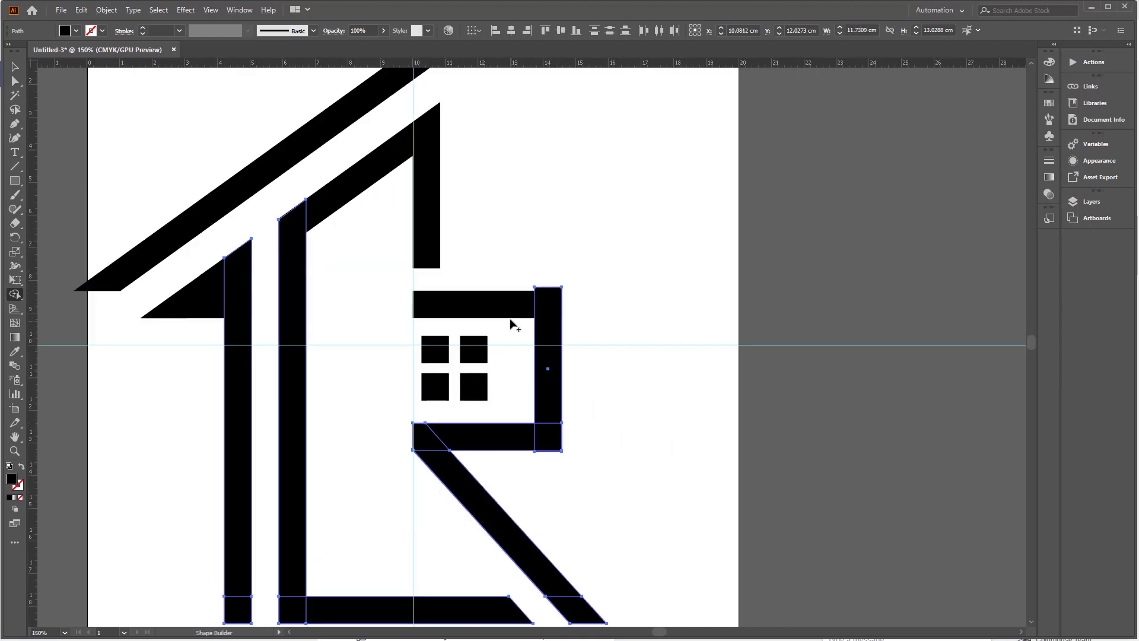
pyautogui.moveTo(478, 233); pyautogui.dragTo(553, 428)
pyautogui.moveTo(489, 449); pyautogui.dragTo(592, 302)
pyautogui.scroll(-1, 592, 302)
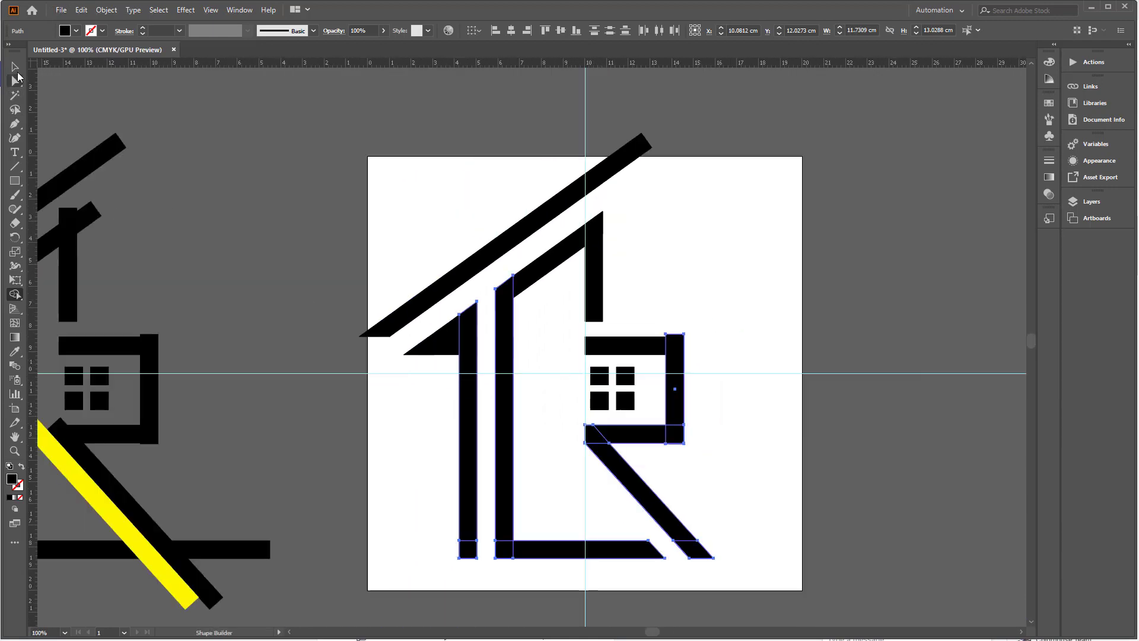
# Duplicate the upper sloped roof bar and the left post with its triangular eave to the right side of the artboard
pyautogui.click(16, 67)
pyautogui.click(297, 235)
pyautogui.scroll(-1, 412, 285)
pyautogui.moveTo(412, 285); pyautogui.dragTo(361, 250)
pyautogui.scroll(-1, 367, 269)
pyautogui.scroll(1, 401, 287)
pyautogui.moveTo(394, 298); pyautogui.dragTo(381, 423)
pyautogui.click(391, 290)
pyautogui.click(399, 342)
pyautogui.scroll(3, 377, 305)
pyautogui.hotkey('ctrl', 'z')
pyautogui.click(364, 411)
pyautogui.moveTo(386, 343); pyautogui.dragTo(759, 362)
pyautogui.scroll(-2, 363, 459)
pyautogui.hotkey('ctrl', 'z')
# Reflect the copied roof bar and post left to right and place them opposite the originals across the vertical guide
pyautogui.rightClick(739, 360)
pyautogui.moveTo(779, 533)
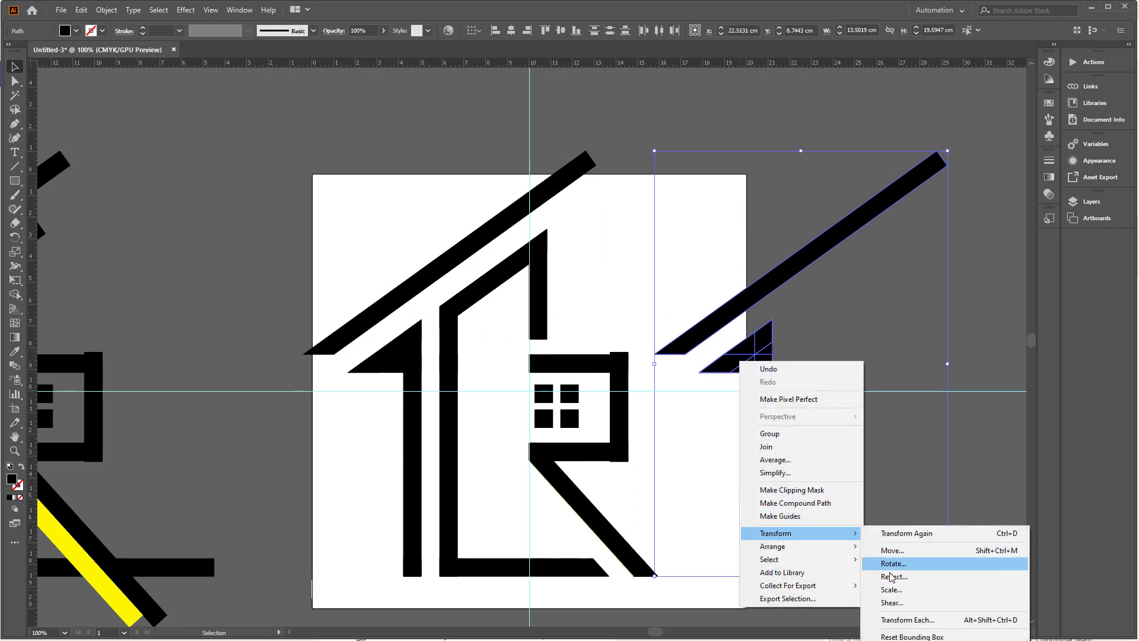
pyautogui.click(894, 580)
pyautogui.click(590, 429)
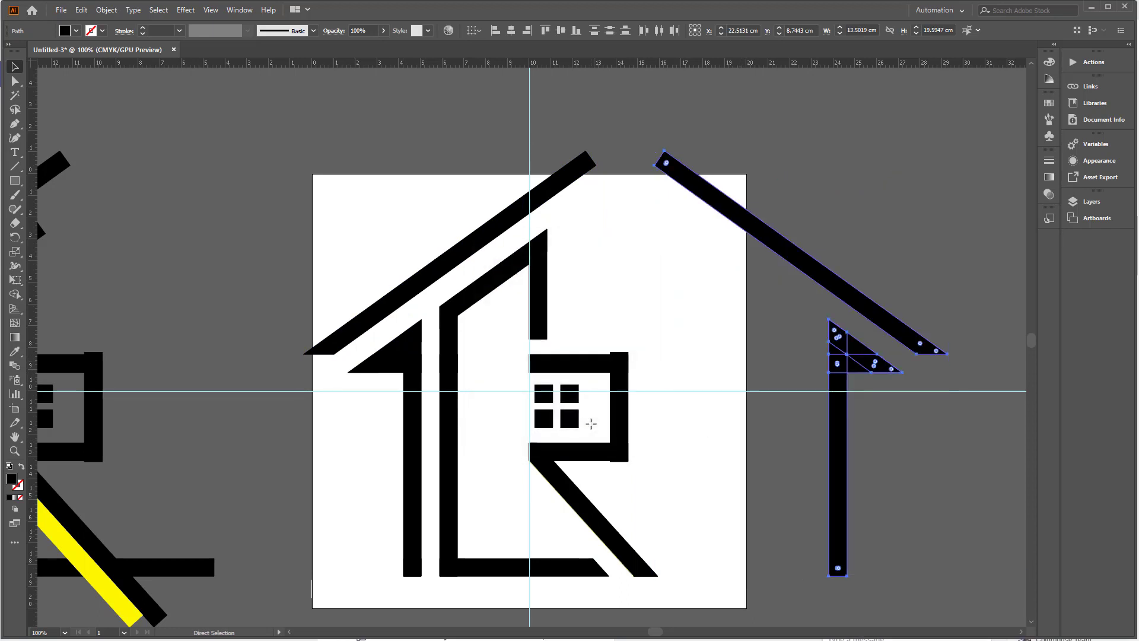
pyautogui.moveTo(830, 393); pyautogui.dragTo(642, 394)
pyautogui.click(699, 447)
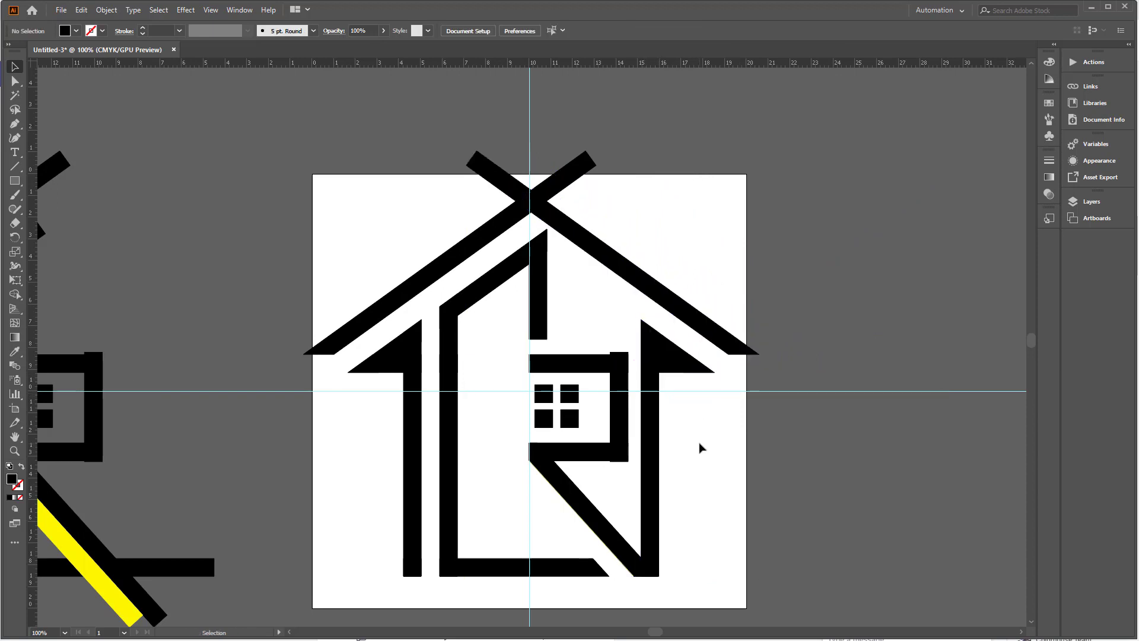
# Try shifting the mirrored roof bar and post about 1.9 cm to the right, then undo the move
pyautogui.moveTo(699, 447); pyautogui.dragTo(604, 478)
pyautogui.scroll(1, 586, 449)
pyautogui.moveTo(677, 507); pyautogui.dragTo(661, 410)
pyautogui.scroll(-1, 664, 437)
pyautogui.click(632, 427)
pyautogui.click(802, 593)
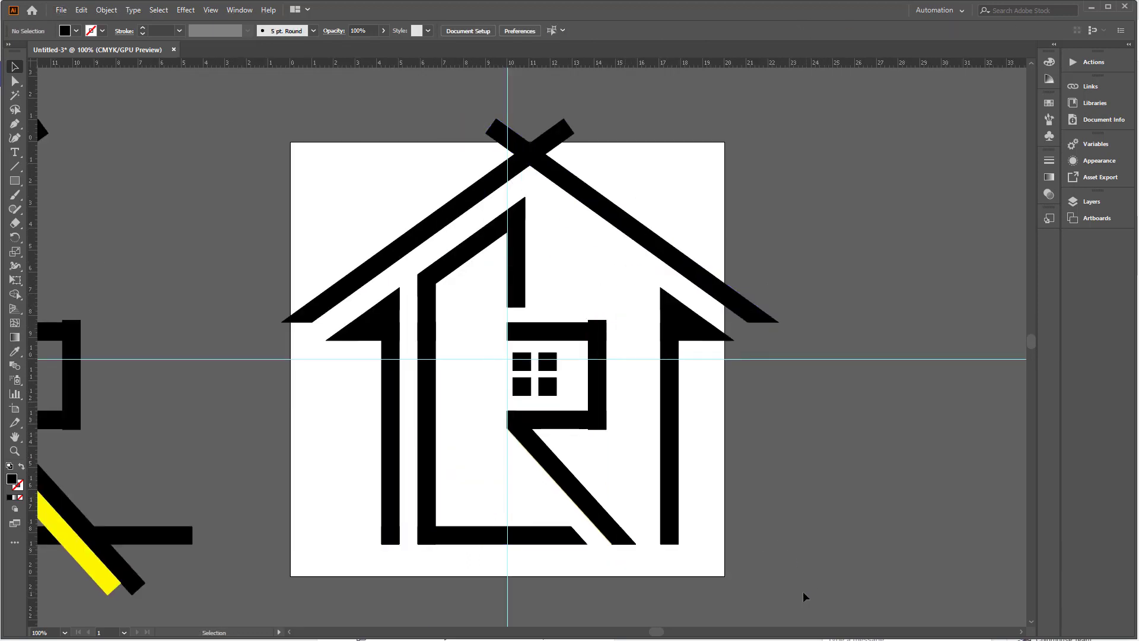
pyautogui.hotkey('ctrl', 'z')
pyautogui.click(771, 468)
# Trim off the stubs of the window frame's right bar that project past its upper and lower bars using Shape Builder
pyautogui.click(571, 500)
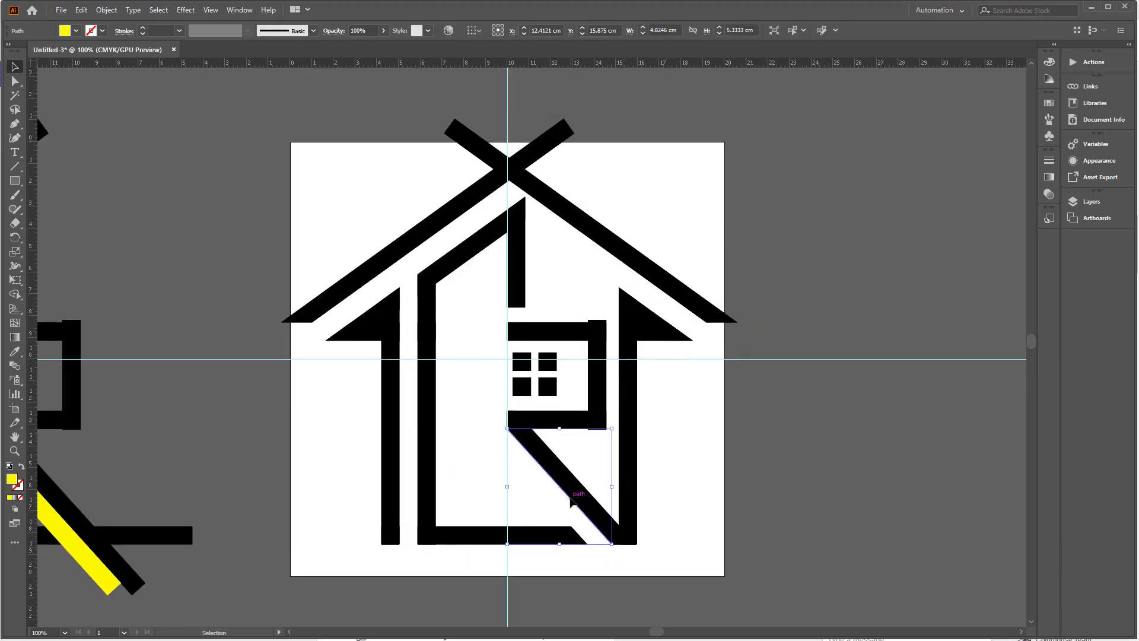
pyautogui.click(471, 399)
pyautogui.scroll(2, 470, 371)
pyautogui.moveTo(667, 562); pyautogui.dragTo(665, 559)
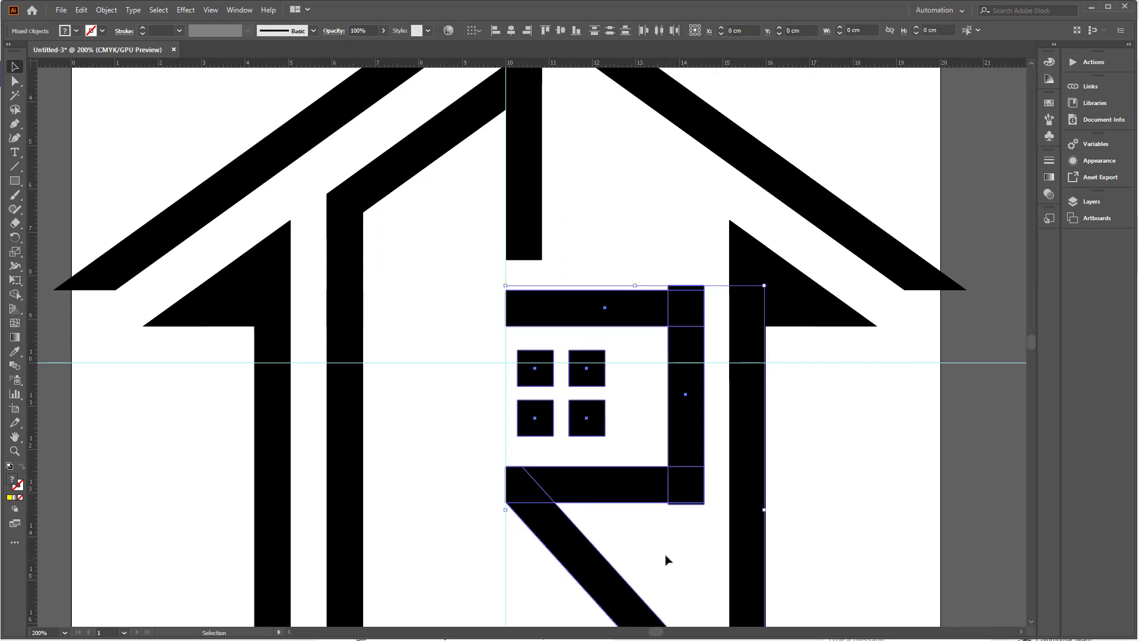
pyautogui.click(14, 295)
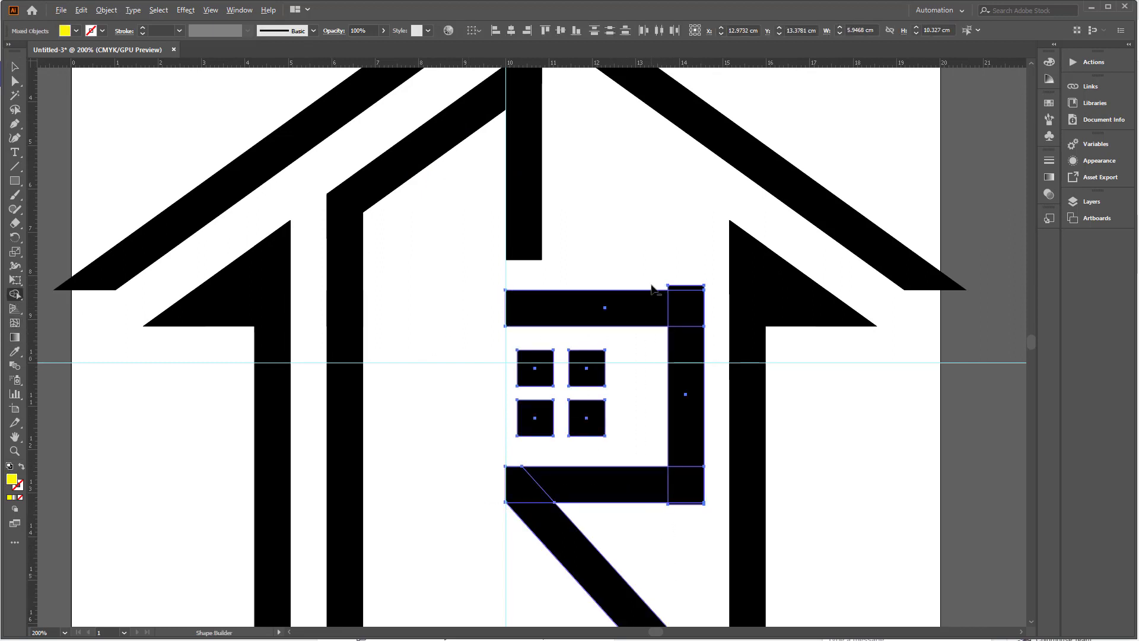
pyautogui.keyDown('alt'); pyautogui.click(682, 288); pyautogui.keyUp('alt')
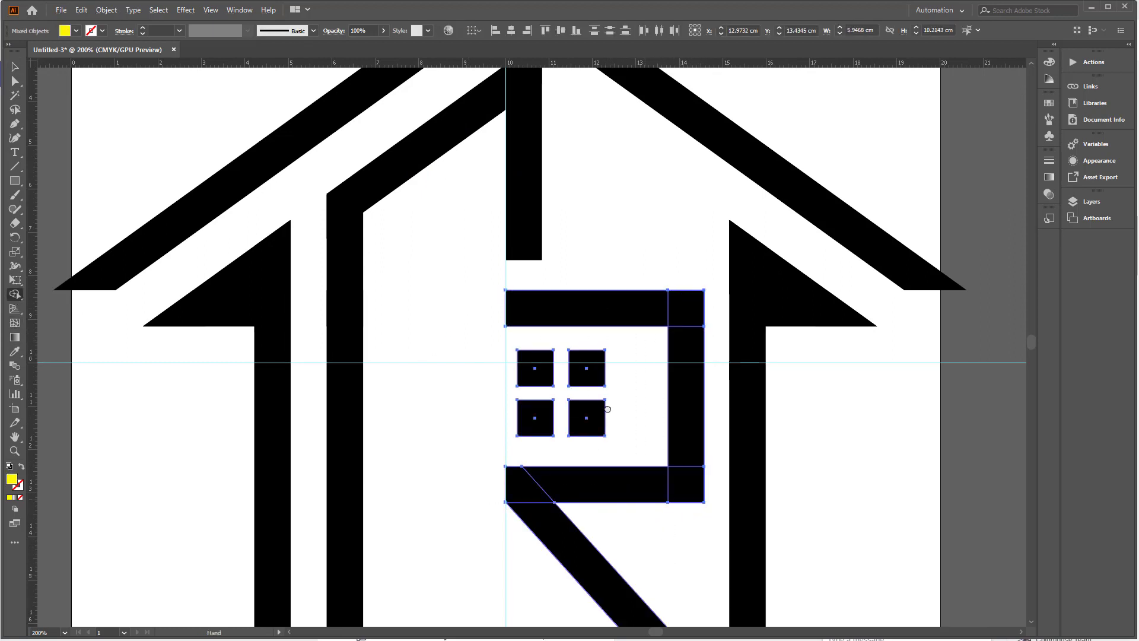
# Cut off the ends of both roof bars that project above their crossing at the ridge using Shape Builder
pyautogui.moveTo(607, 409); pyautogui.dragTo(510, 172)
pyautogui.hotkey('ctrl', '-')
pyautogui.hotkey('ctrl', '-')
pyautogui.moveTo(540, 333); pyautogui.dragTo(578, 427)
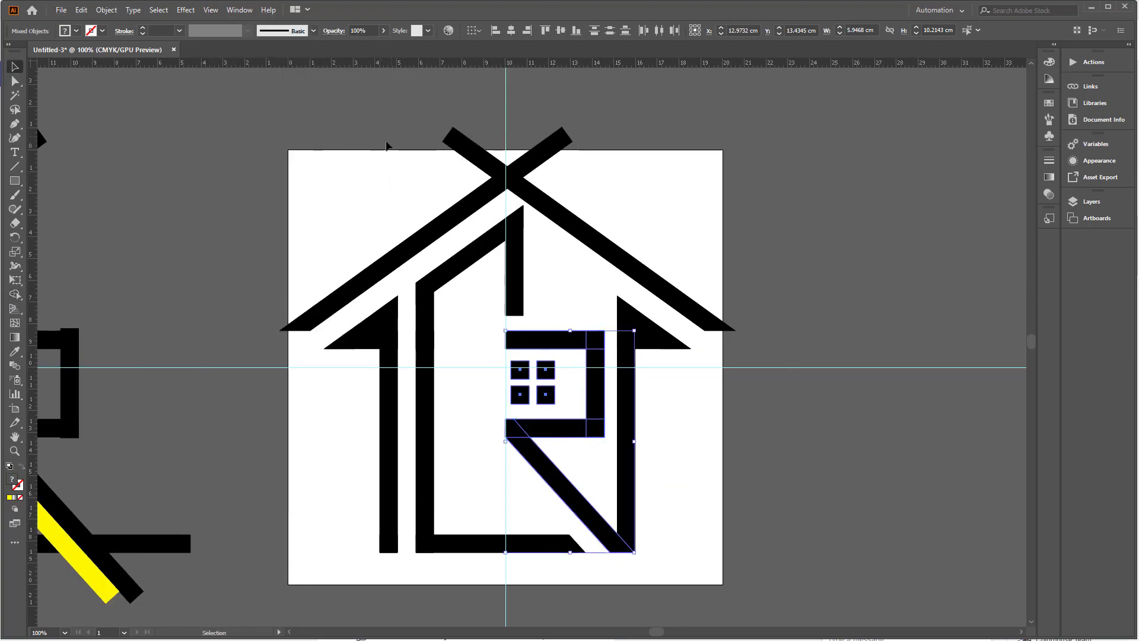
pyautogui.moveTo(386, 146); pyautogui.dragTo(582, 186)
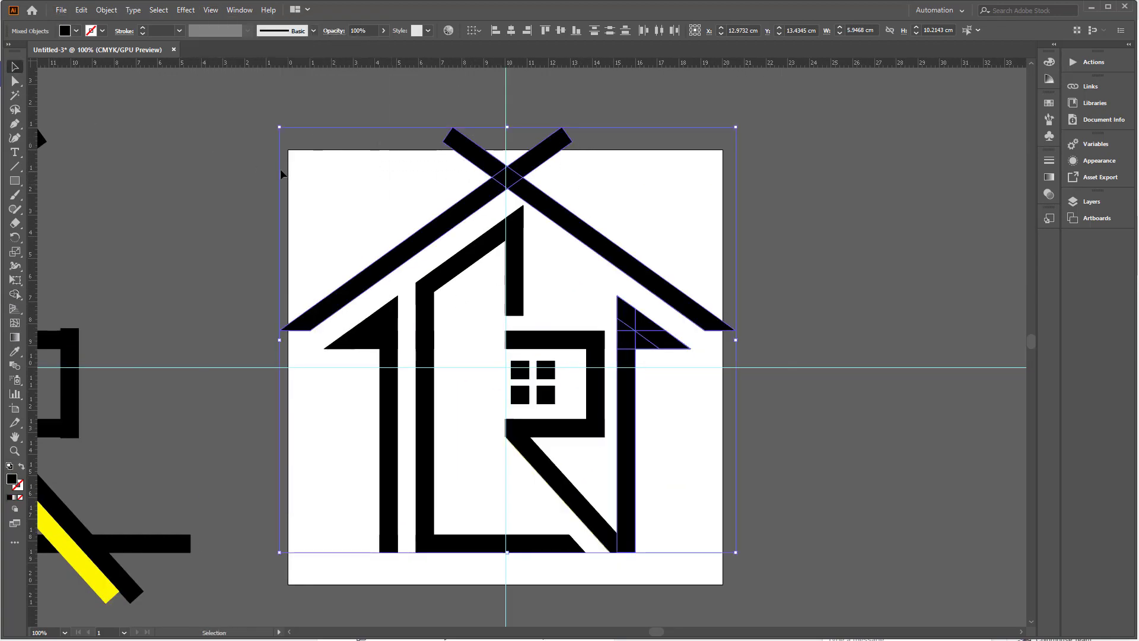
pyautogui.keyDown('alt'); pyautogui.click(481, 162); pyautogui.keyUp('alt')
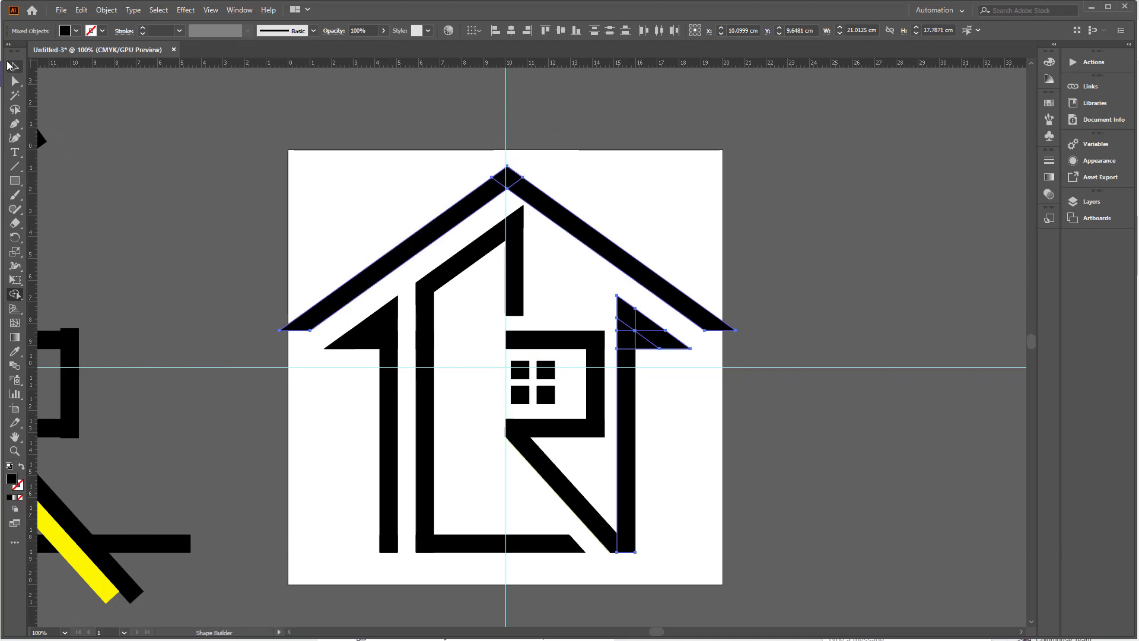
# Unite the trimmed roof bars and the pieces of the right post and eave with Pathfinder
pyautogui.click(13, 66)
pyautogui.hotkey('ctrl', 'shift', 'F9')
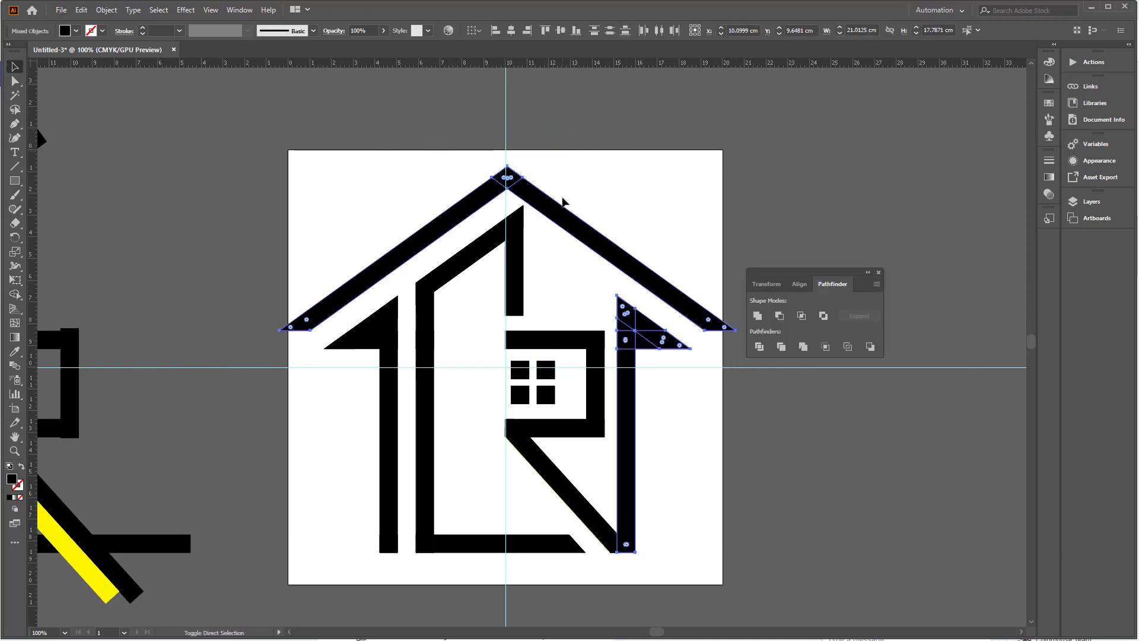
pyautogui.click(757, 315)
pyautogui.click(687, 445)
# Move the window frame, the four panes and the diagonal leg together about 1 cm to the left, leaving the right post in place
pyautogui.scroll(-2, 652, 468)
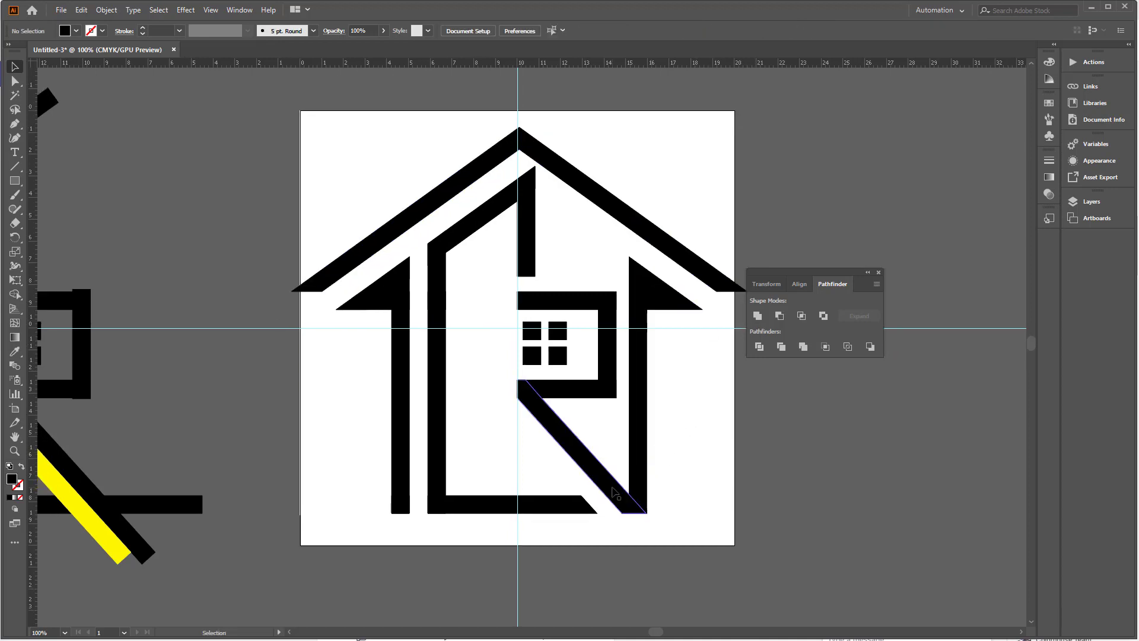
pyautogui.click(615, 492)
pyautogui.moveTo(681, 498); pyautogui.dragTo(621, 505)
pyautogui.moveTo(672, 440); pyautogui.dragTo(611, 264)
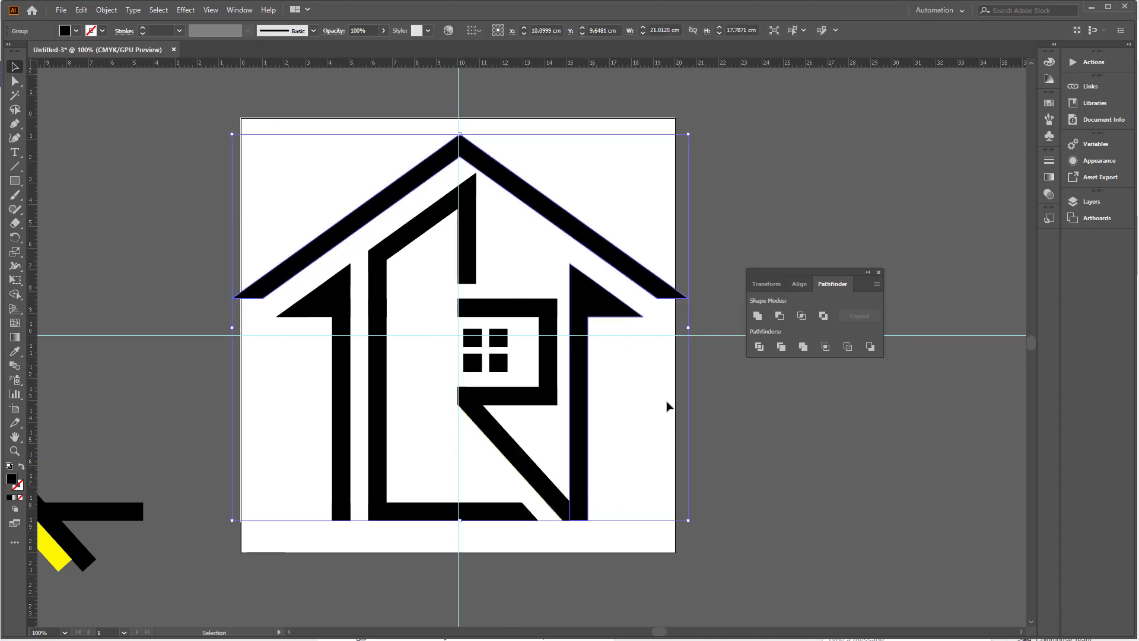
pyautogui.moveTo(671, 410); pyautogui.dragTo(596, 253)
pyautogui.moveTo(439, 295); pyautogui.dragTo(546, 451)
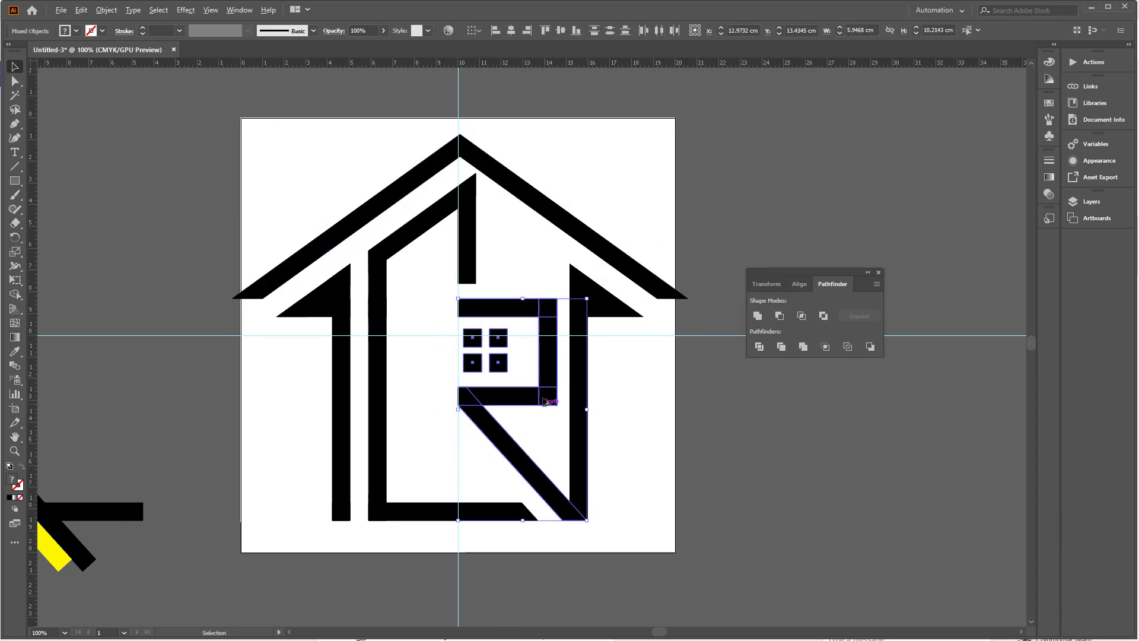
pyautogui.scroll(1, 489, 398)
pyautogui.moveTo(435, 253); pyautogui.dragTo(578, 448)
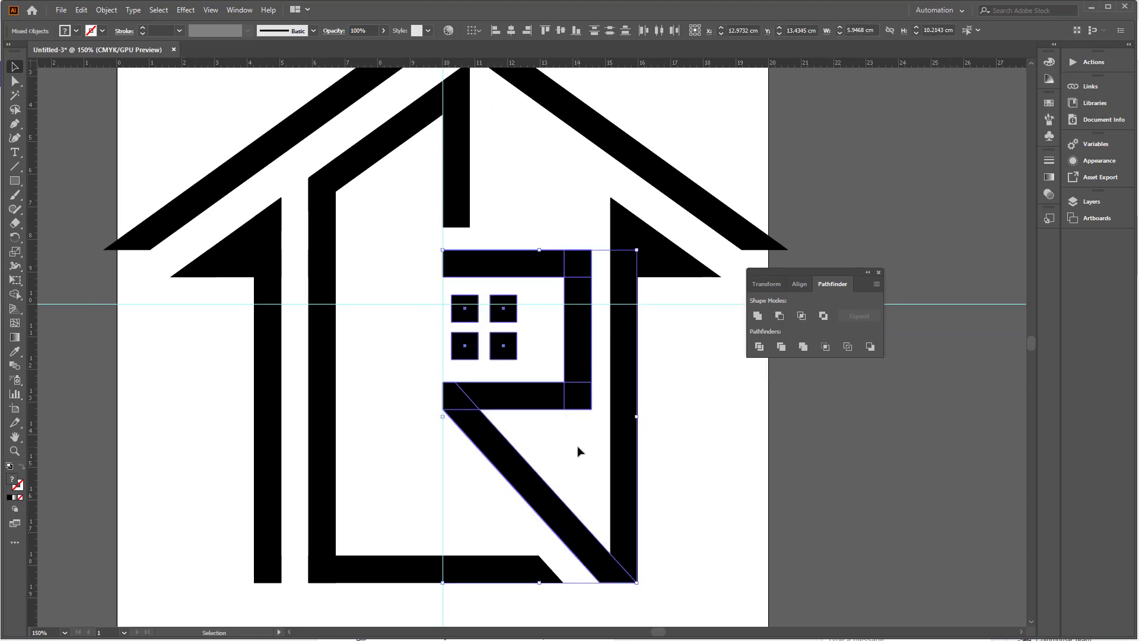
pyautogui.keyDown('shift'); pyautogui.click(629, 476); pyautogui.keyUp('shift')
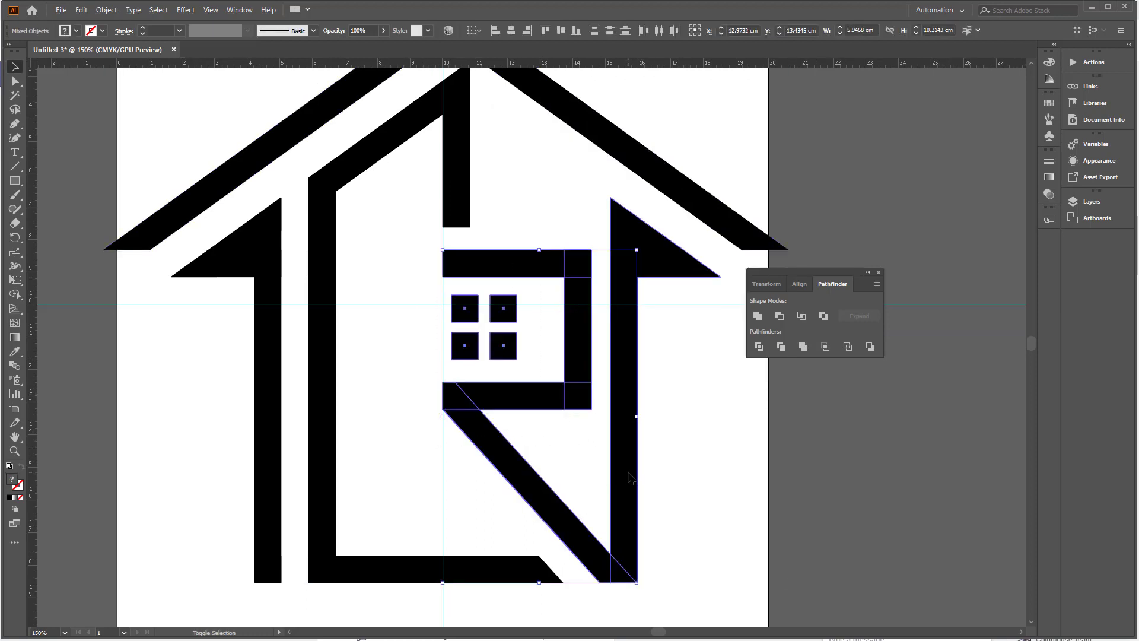
pyautogui.press('Left')
pyautogui.press('Left')
pyautogui.press('Left')
pyautogui.press('Left')
pyautogui.press('Left')
pyautogui.press('Left')
pyautogui.press('Left')
pyautogui.press('Left')
pyautogui.press('Left')
pyautogui.press('Left')
pyautogui.press('Left')
pyautogui.press('Left')
pyautogui.press('Left')
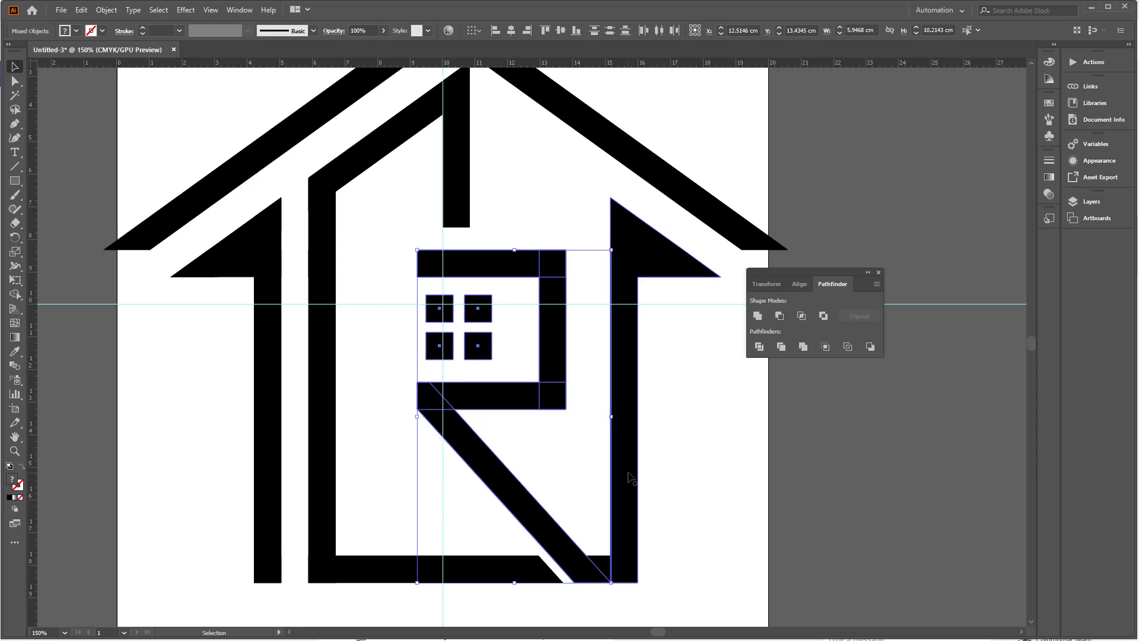
pyautogui.press('Left')
pyautogui.press('Left')
pyautogui.press('Left')
pyautogui.press('Left')
pyautogui.press('Left')
pyautogui.press('Left')
# Delete the leftover base bar piece between the foot of the diagonal leg and the right post
pyautogui.click(605, 560)
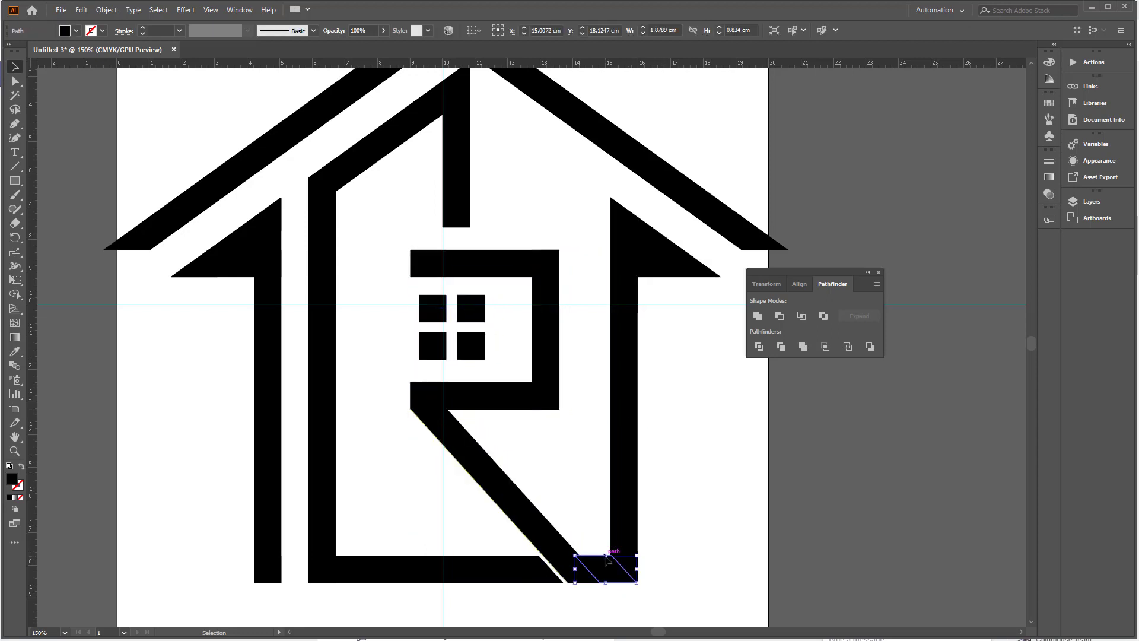
pyautogui.press('Delete')
pyautogui.scroll(-2, 609, 552)
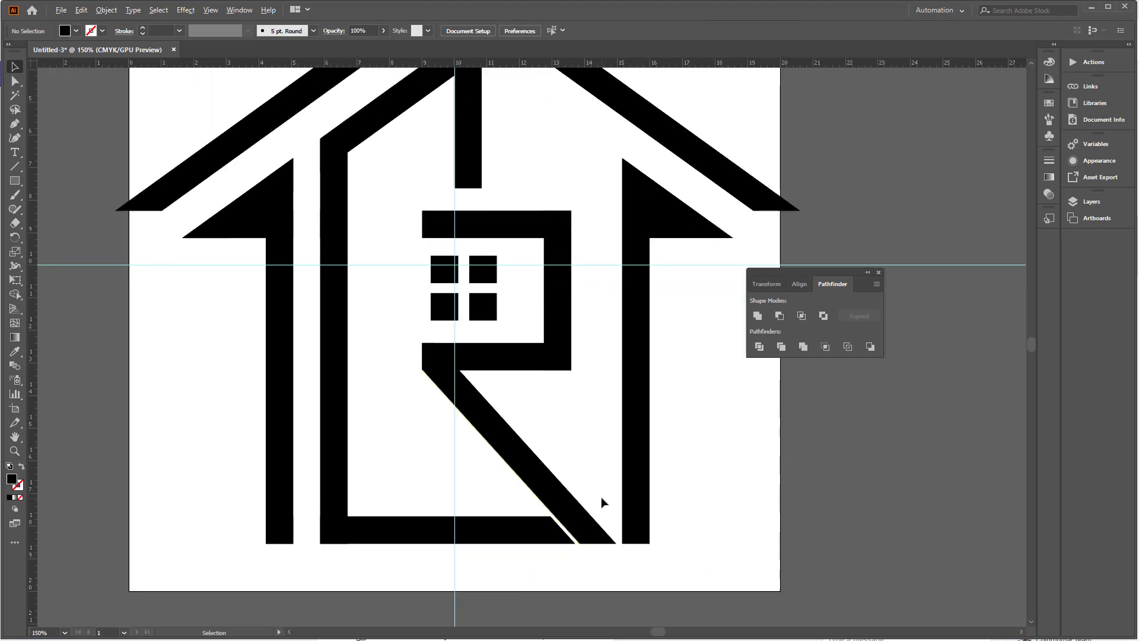
# Delete the spare black and yellow construction copy beside the artboard
pyautogui.scroll(-4, 623, 498)
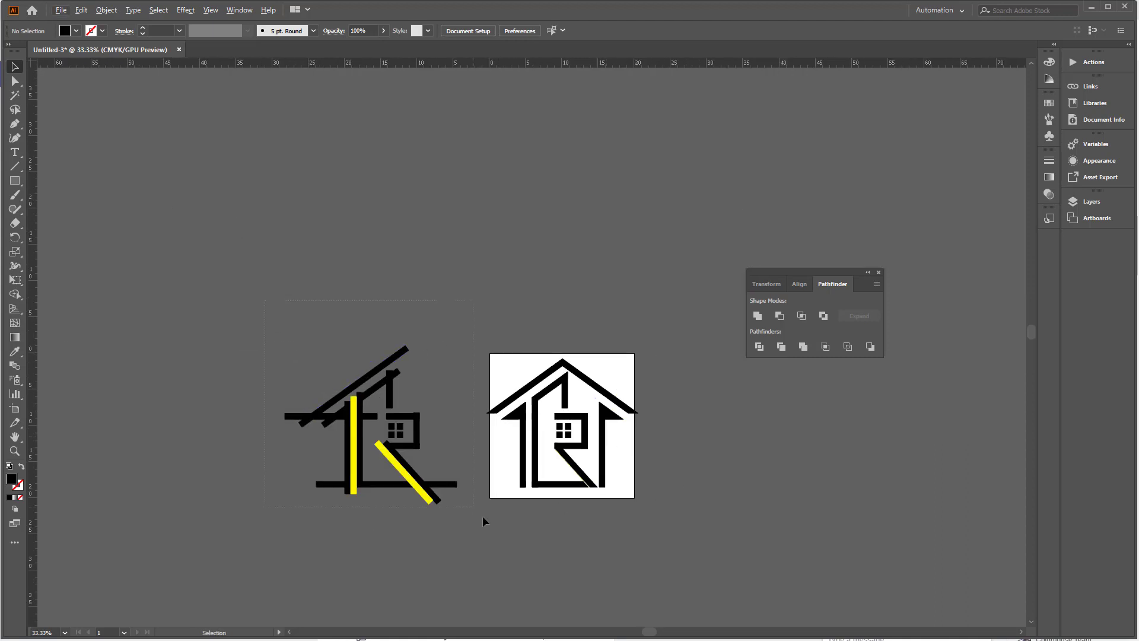
pyautogui.moveTo(483, 516); pyautogui.dragTo(482, 516)
pyautogui.press('Delete')
# Delete the horizontal filler bar from the left eave so only its sloped bar and post remain
pyautogui.hotkey('ctrl', '0')
pyautogui.click(371, 312)
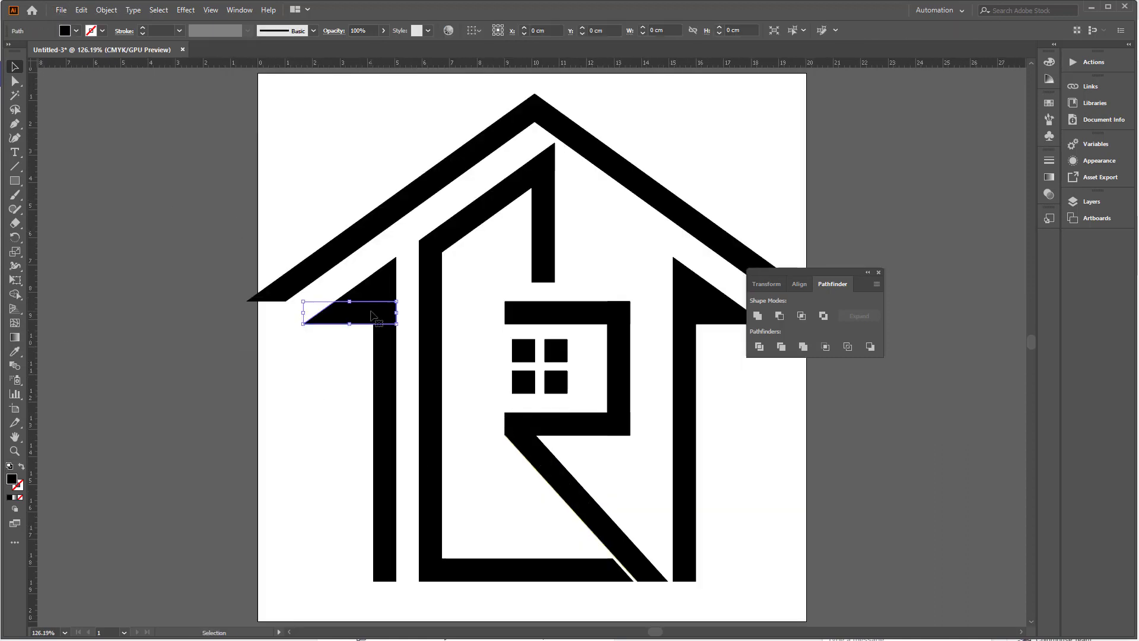
pyautogui.moveTo(371, 311); pyautogui.dragTo(336, 409)
pyautogui.press('Delete')
# Ungroup the united roof shape and delete the right post with its solid triangular eave
pyautogui.click(688, 339)
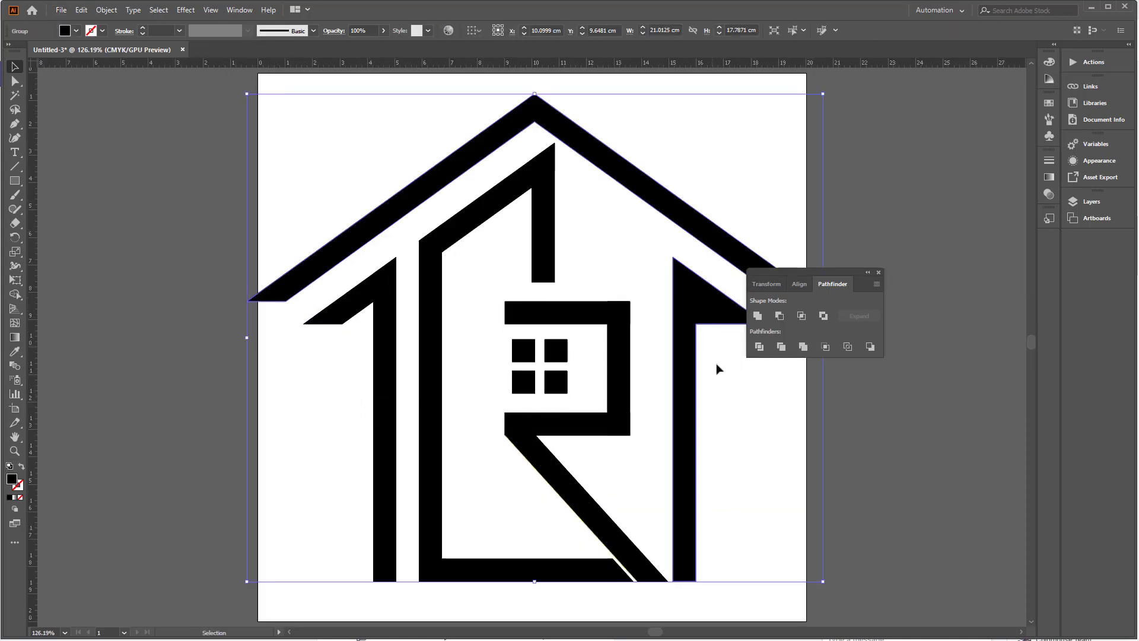
pyautogui.rightClick(722, 317)
pyautogui.click(738, 415)
pyautogui.click(715, 321)
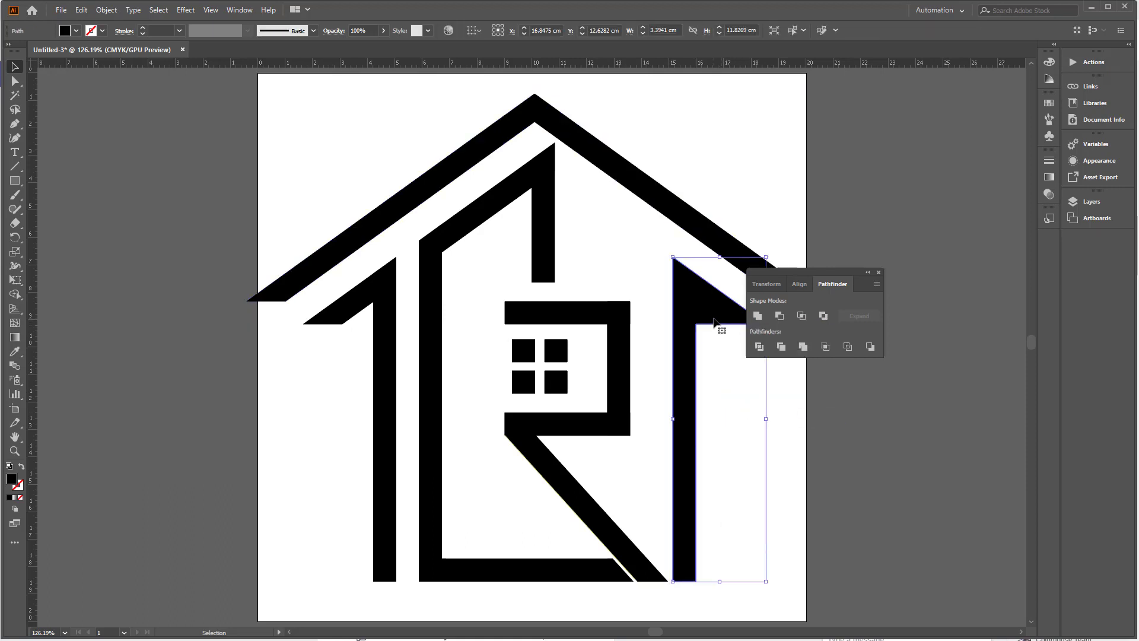
pyautogui.hscroll(5, 665, 365)
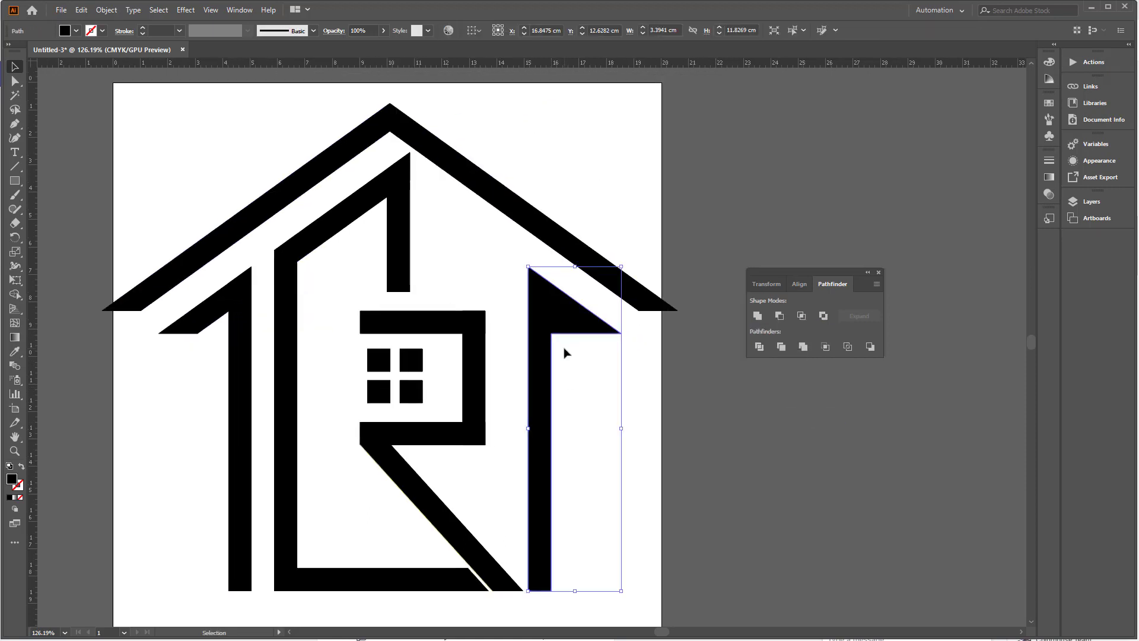
pyautogui.press('Delete')
pyautogui.hotkey('ctrl', 'z')
pyautogui.click(565, 386)
pyautogui.click(540, 336)
pyautogui.press('Delete')
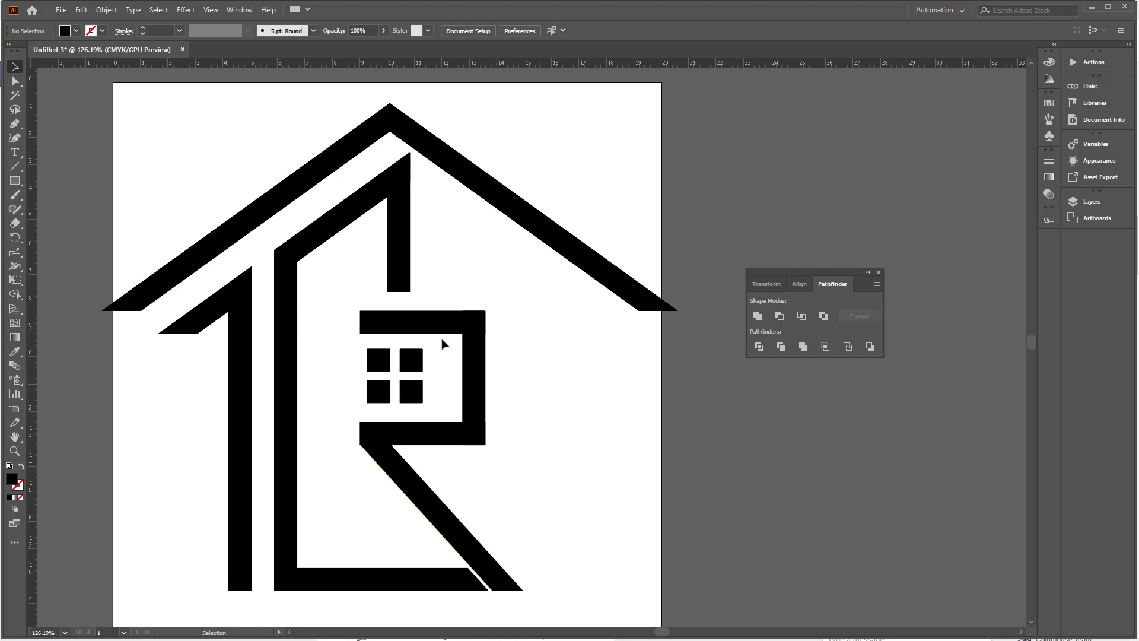
# Duplicate the left post with its sloped eave, reflect the copy across the vertical axis and place it under the right roof slope
pyautogui.moveTo(252, 321); pyautogui.dragTo(411, 322)
pyautogui.hotkey('ctrl', 'z')
pyautogui.keyDown('shift'); pyautogui.click(210, 322); pyautogui.keyUp('shift')
pyautogui.moveTo(242, 307); pyautogui.dragTo(570, 328)
pyautogui.rightClick(571, 331)
pyautogui.moveTo(647, 497)
pyautogui.click(720, 550)
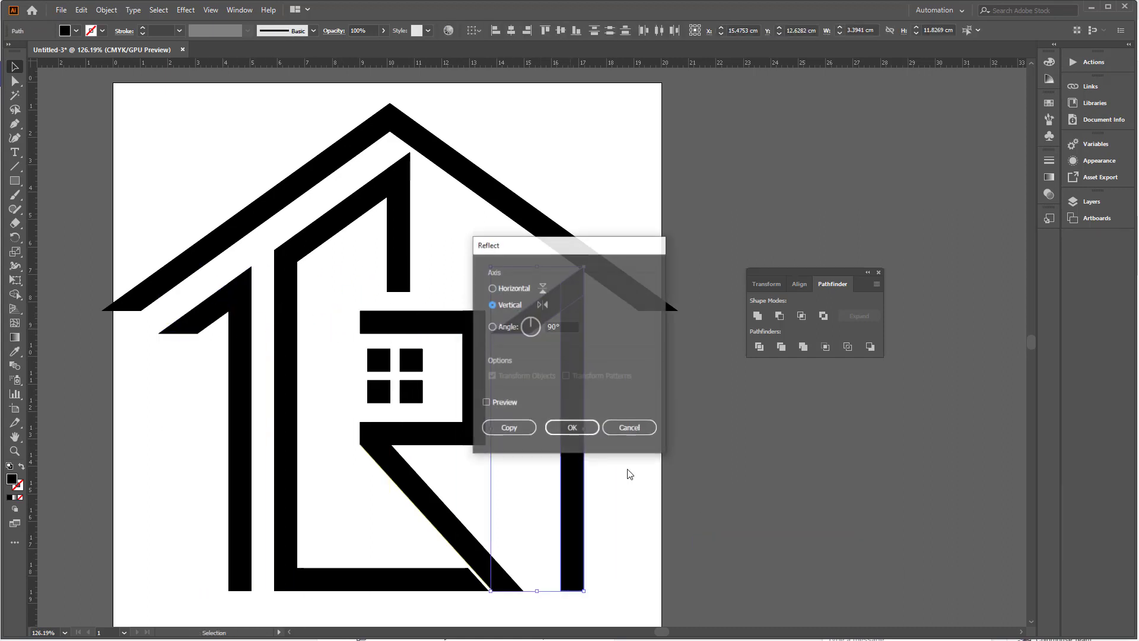
pyautogui.click(572, 426)
pyautogui.moveTo(554, 343); pyautogui.dragTo(589, 326)
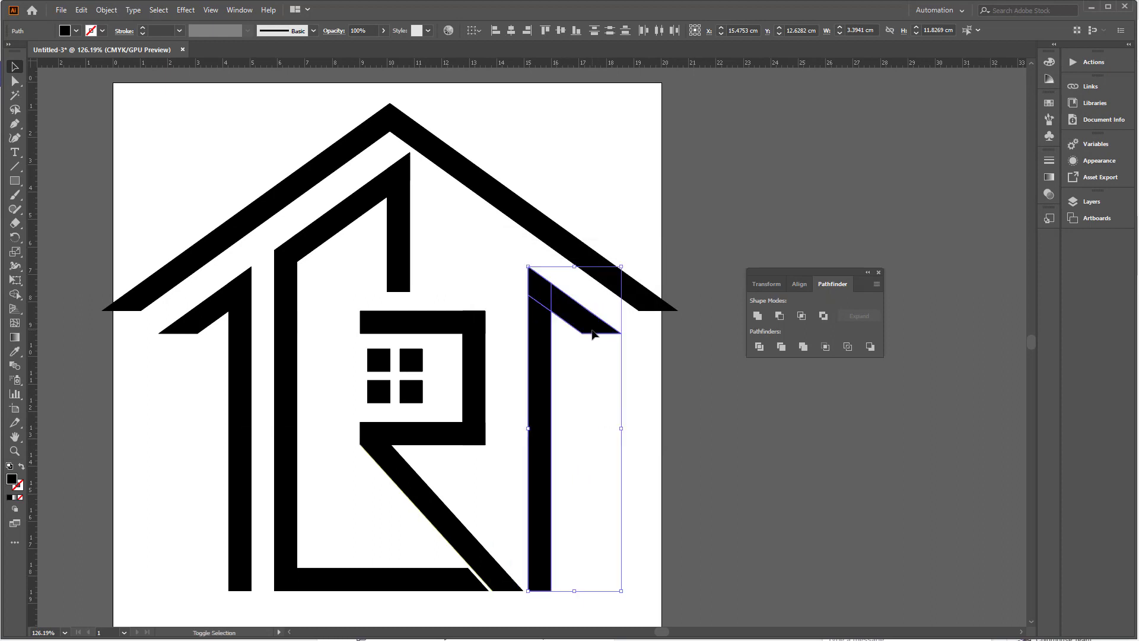
pyautogui.click(621, 479)
# Shorten the base bar by moving its slanted end about 1 cm left, widening the gap to the diagonal leg
pyautogui.moveTo(620, 478); pyautogui.dragTo(621, 442)
pyautogui.moveTo(620, 521); pyautogui.dragTo(711, 515)
pyautogui.click(545, 540)
pyautogui.press('a')
pyautogui.scroll(2, 576, 537)
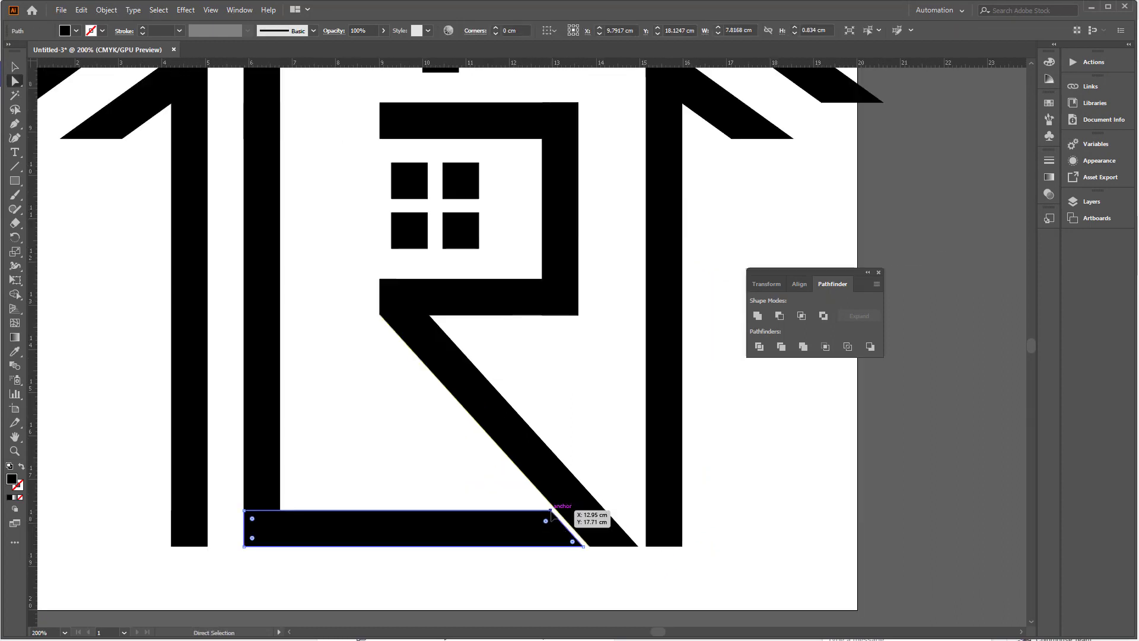
pyautogui.click(551, 511)
pyautogui.moveTo(581, 544); pyautogui.dragTo(536, 558)
pyautogui.press('v')
pyautogui.click(572, 585)
# Duplicate the tall inner vertical bar and place the copy against the inner side of the right post as a spacer
pyautogui.scroll(-3, 574, 582)
pyautogui.moveTo(632, 532); pyautogui.dragTo(620, 505)
pyautogui.scroll(1, 634, 493)
pyautogui.moveTo(578, 329); pyautogui.dragTo(578, 328)
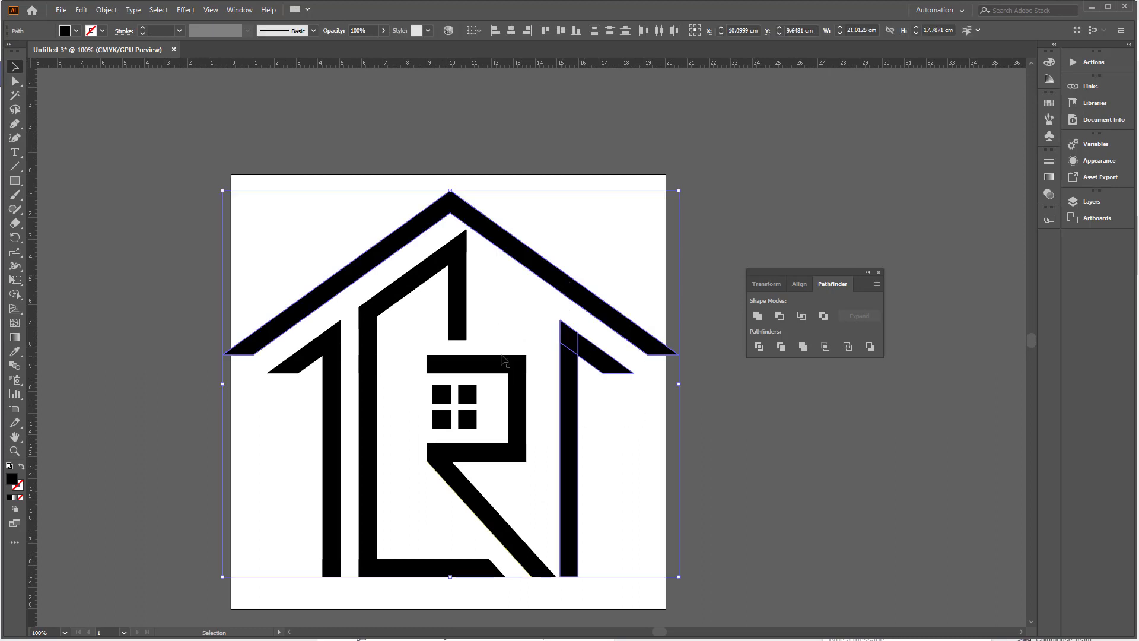
pyautogui.click(354, 193)
pyautogui.scroll(2, 619, 488)
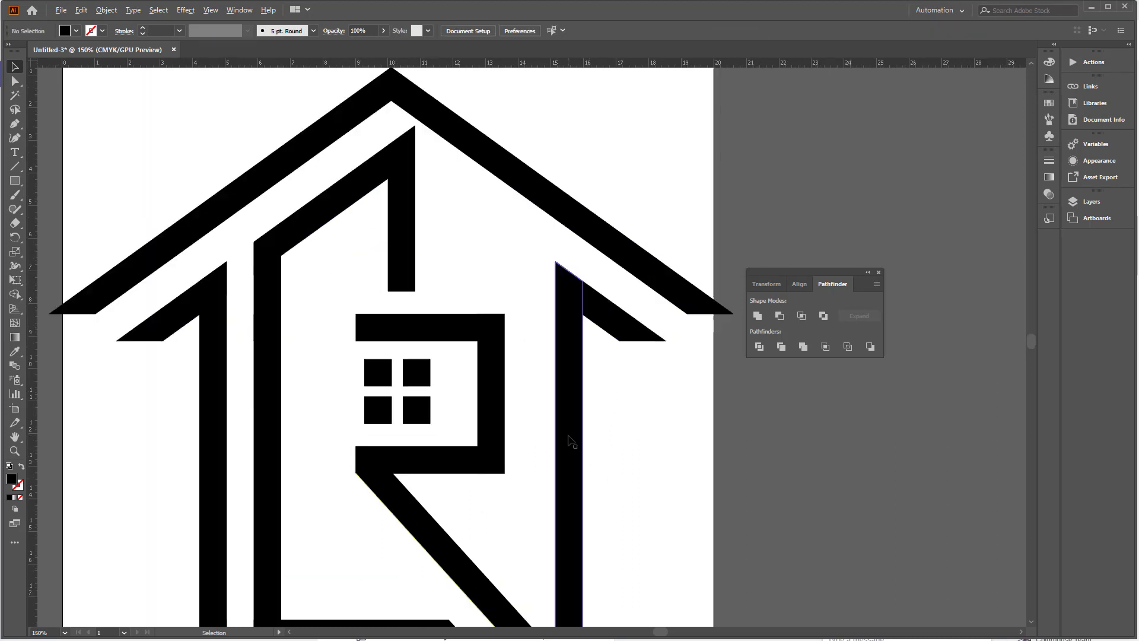
pyautogui.scroll(-2, 657, 466)
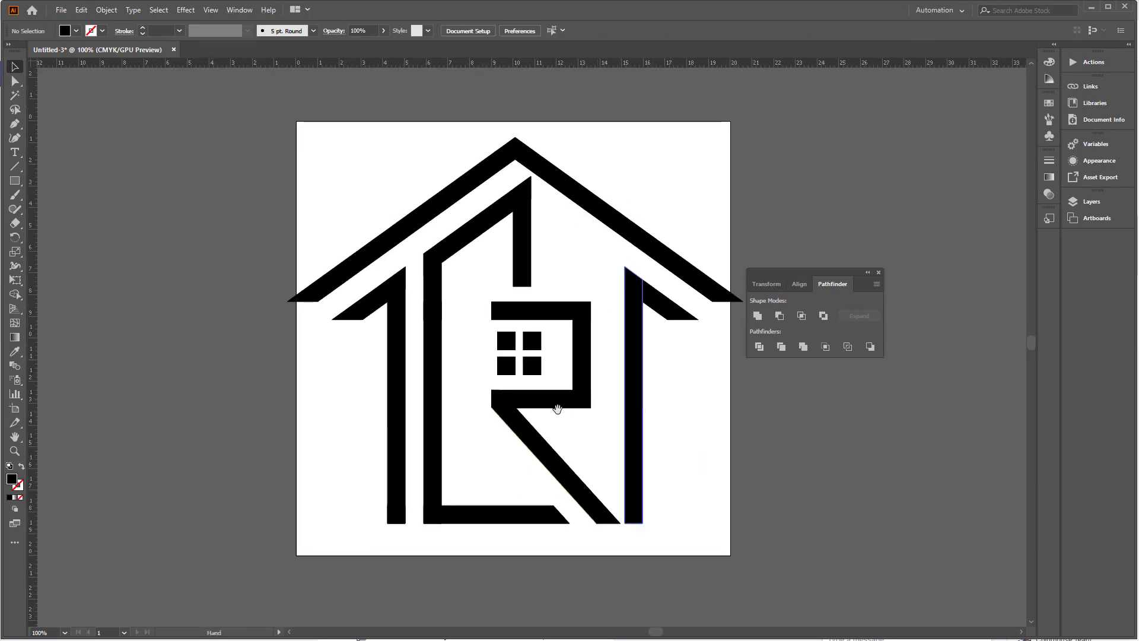
pyautogui.moveTo(433, 382); pyautogui.dragTo(615, 386)
# Try to remove the extra anchor point on the diagonal leg's lower-left edge with the Delete Anchor Point tool
pyautogui.scroll(4, 607, 512)
pyautogui.scroll(-1, 599, 509)
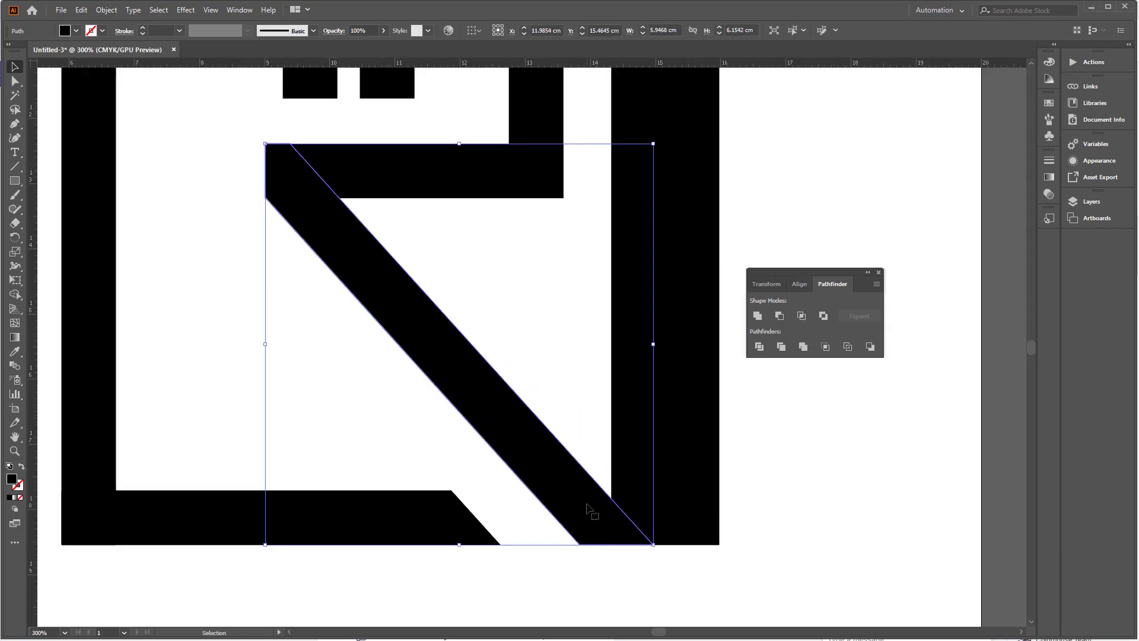
pyautogui.press('a')
pyautogui.press('-')
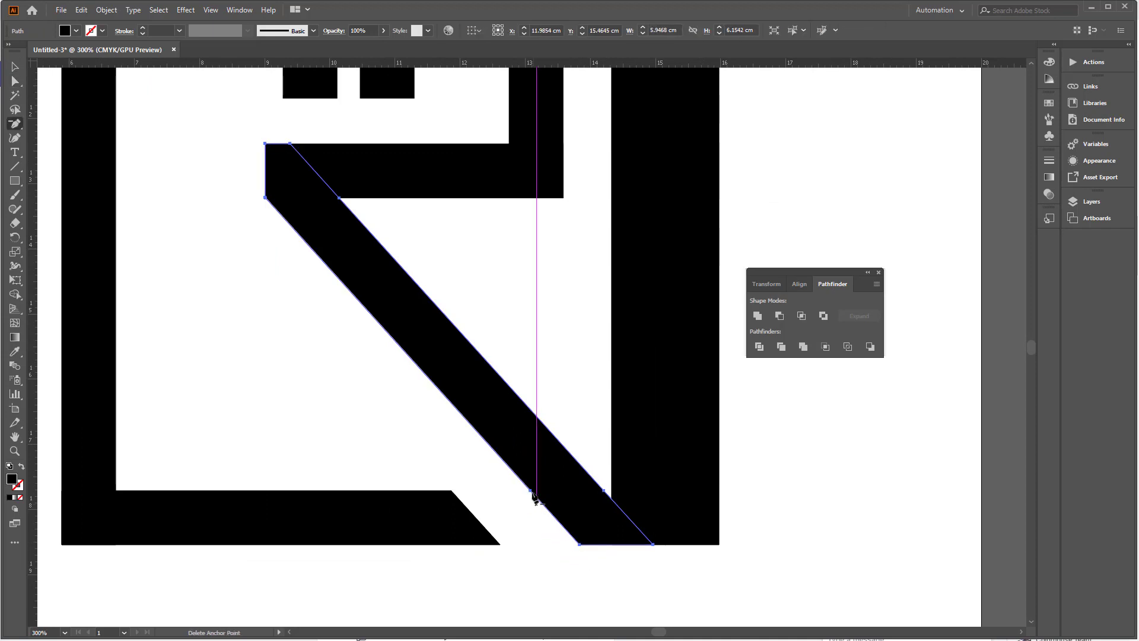
pyautogui.click(531, 491)
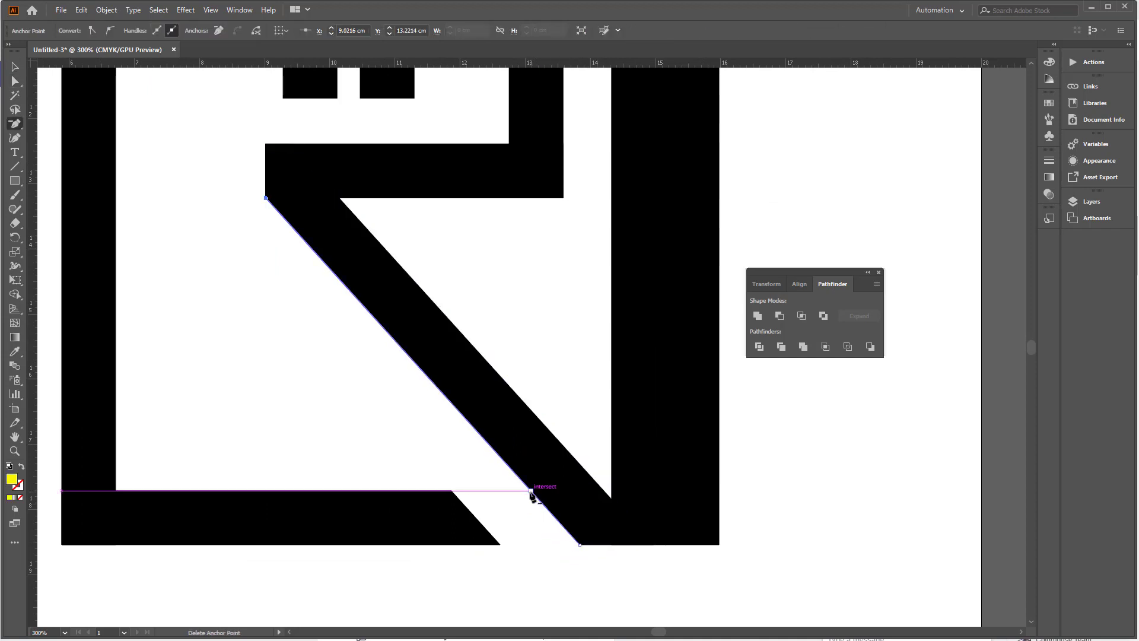
pyautogui.press('v')
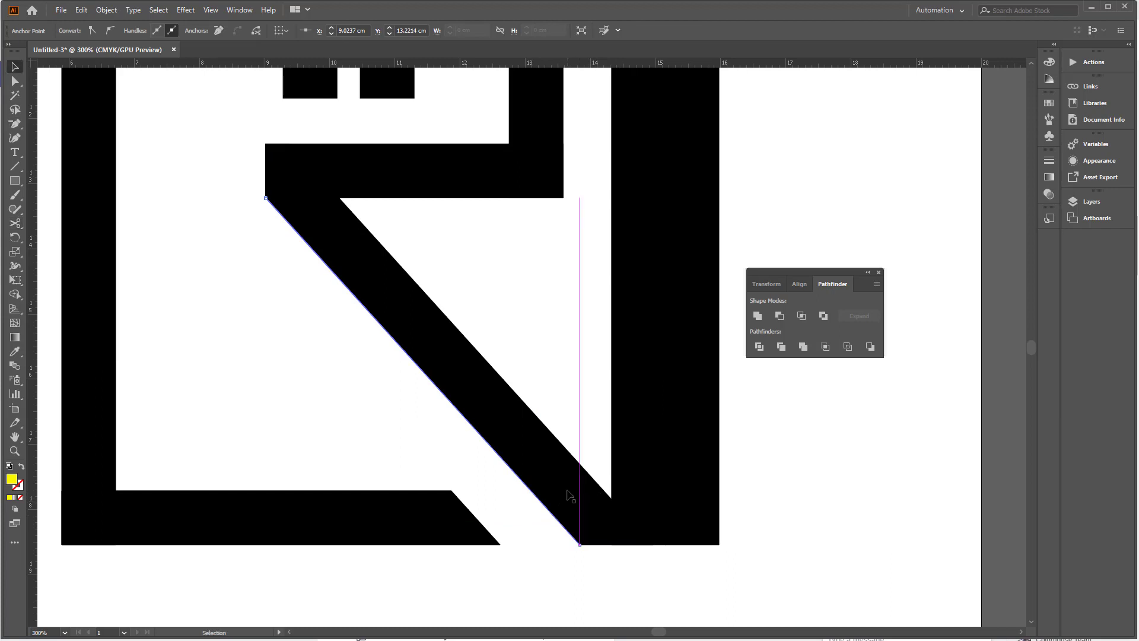
# Shift the diagonal leg's lower anchor points about 0.64 cm left so its foot meets the spacer bar
pyautogui.click(575, 498)
pyautogui.press('a')
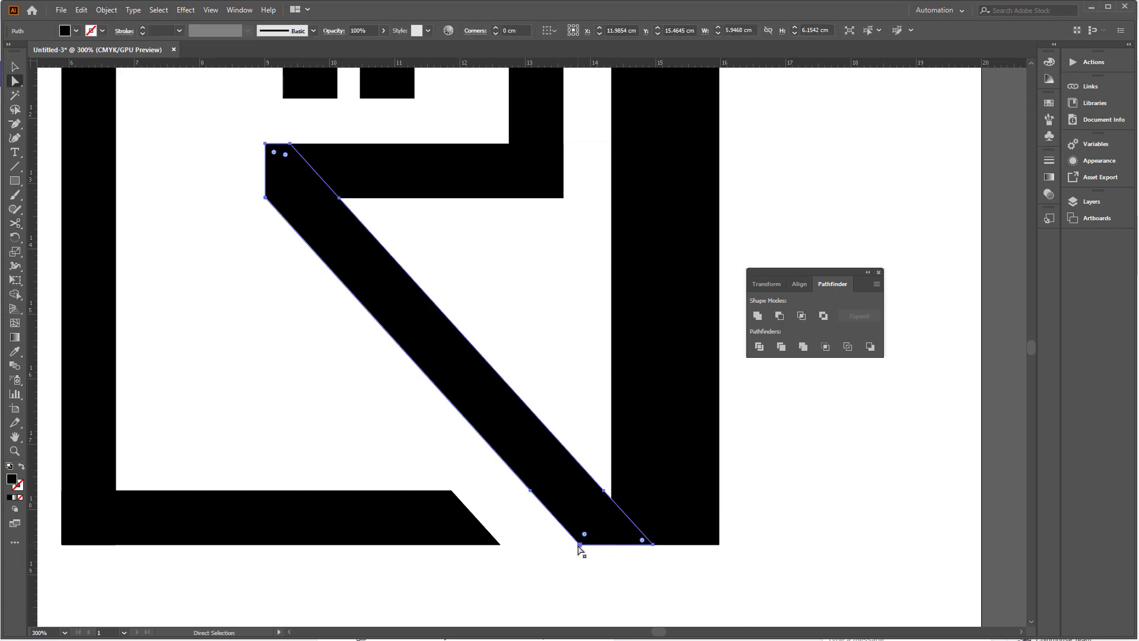
pyautogui.click(580, 549)
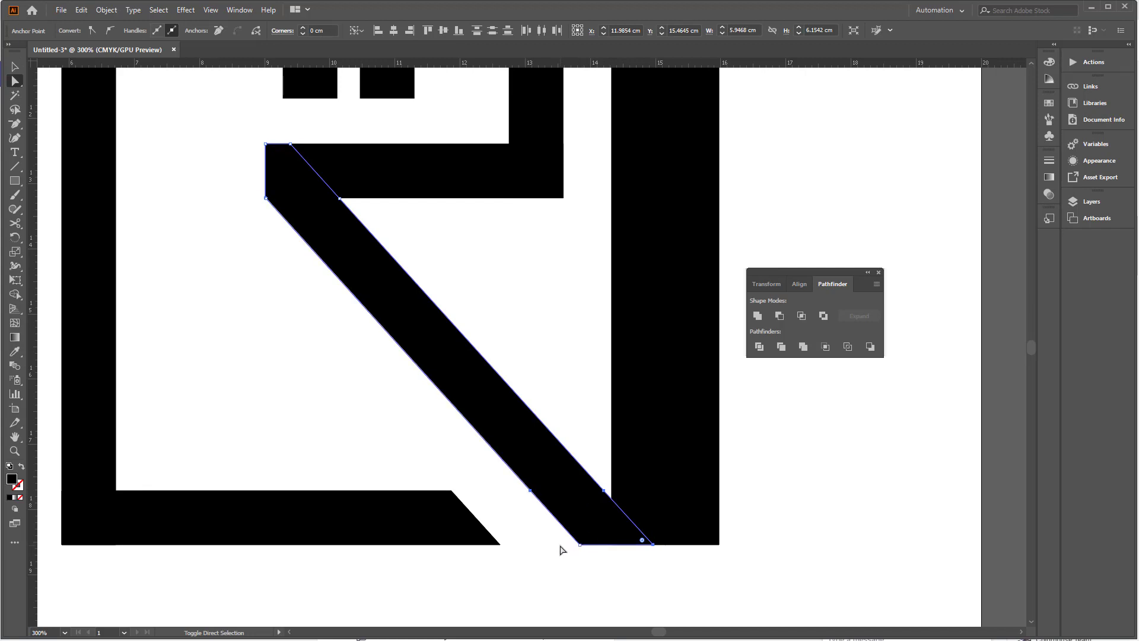
pyautogui.moveTo(581, 548); pyautogui.dragTo(540, 552)
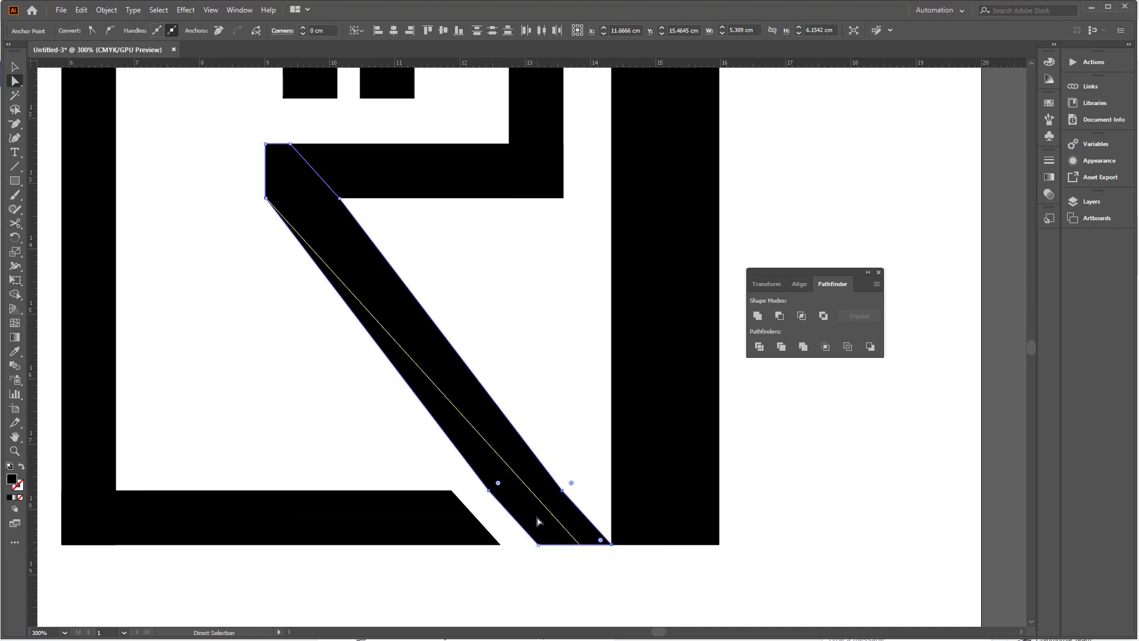
# Delete the extra anchor points along the diagonal leg's edges so both long sides run straight
pyautogui.press('p')
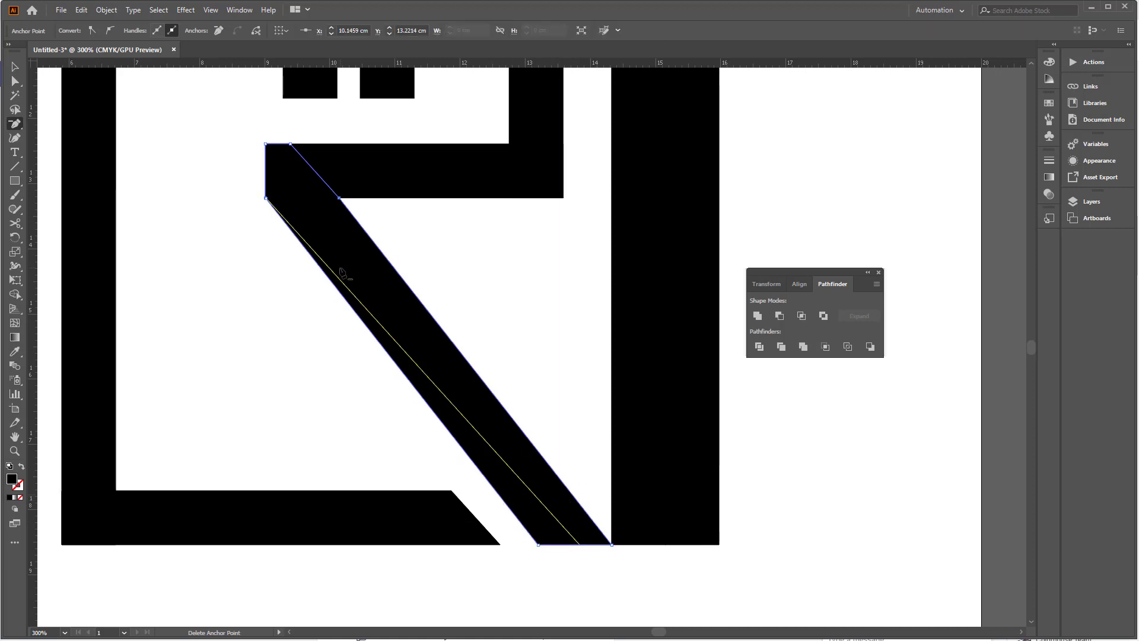
pyautogui.click(339, 199)
pyautogui.click(14, 67)
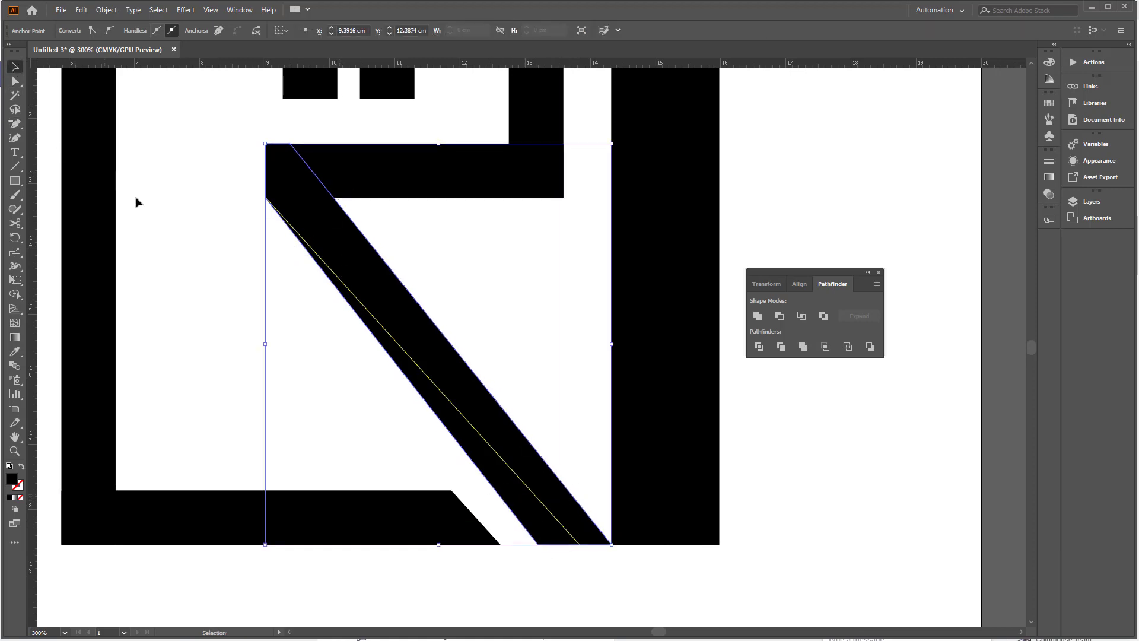
pyautogui.click(134, 198)
# Delete the yellow diagonal guide line and the spacer bar beside the right post
pyautogui.click(434, 383)
pyautogui.press('Delete')
pyautogui.click(643, 339)
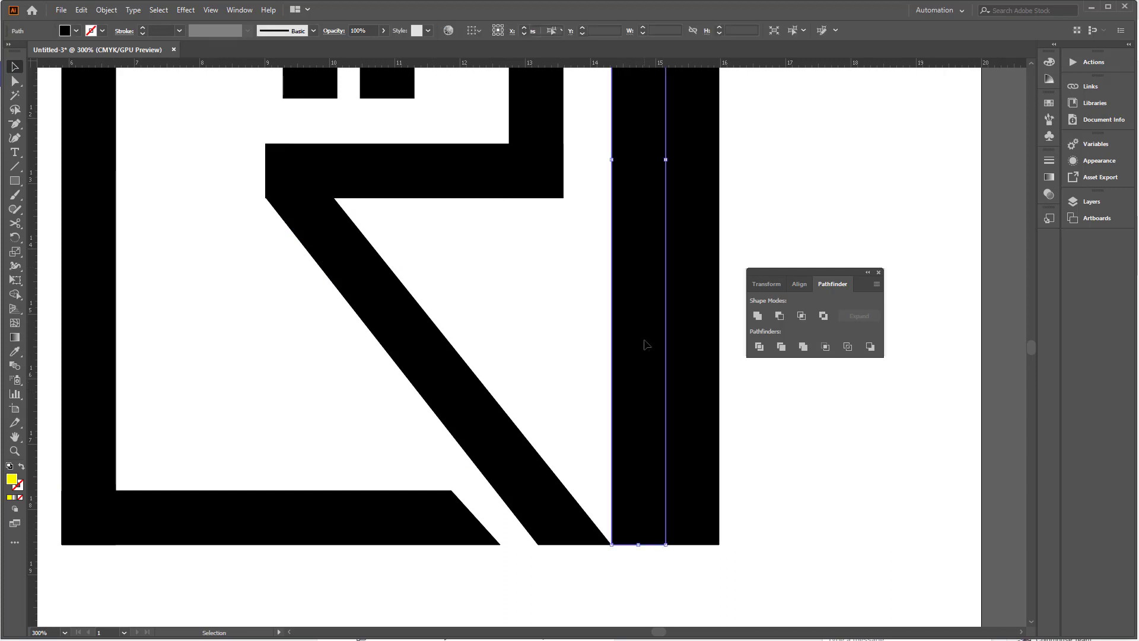
pyautogui.press('Delete')
pyautogui.hotkey('ctrl', '0')
pyautogui.moveTo(676, 453); pyautogui.dragTo(677, 441)
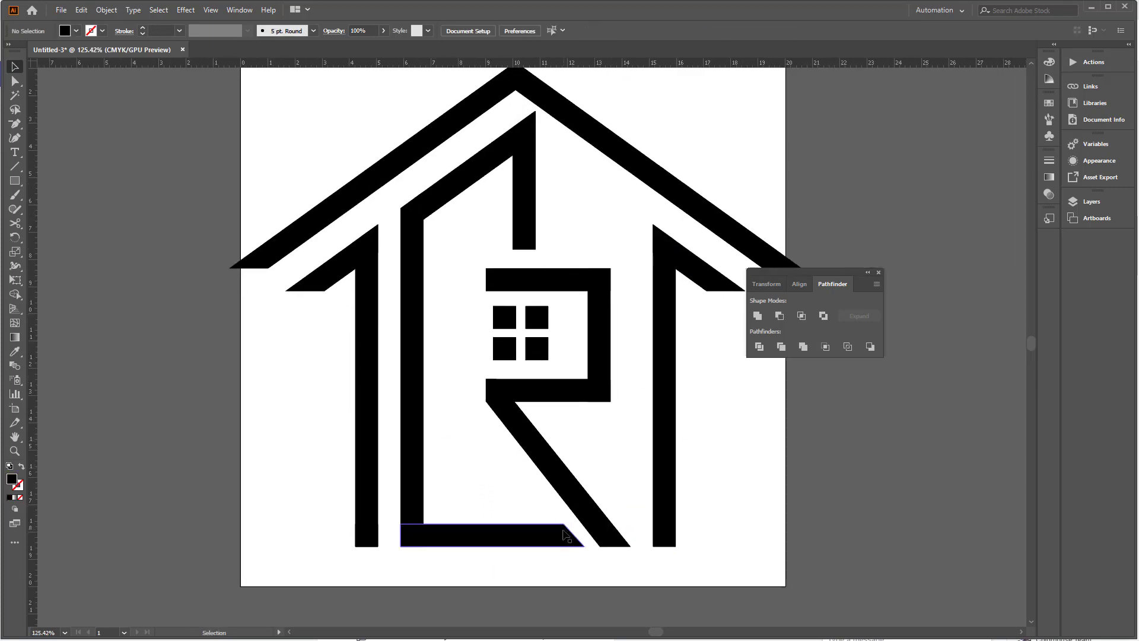
# Move the lower corner of the base bar's slanted end about 0.13 cm left to match the diagonal leg's angle
pyautogui.click(566, 539)
pyautogui.scroll(5, 566, 539)
pyautogui.press('a')
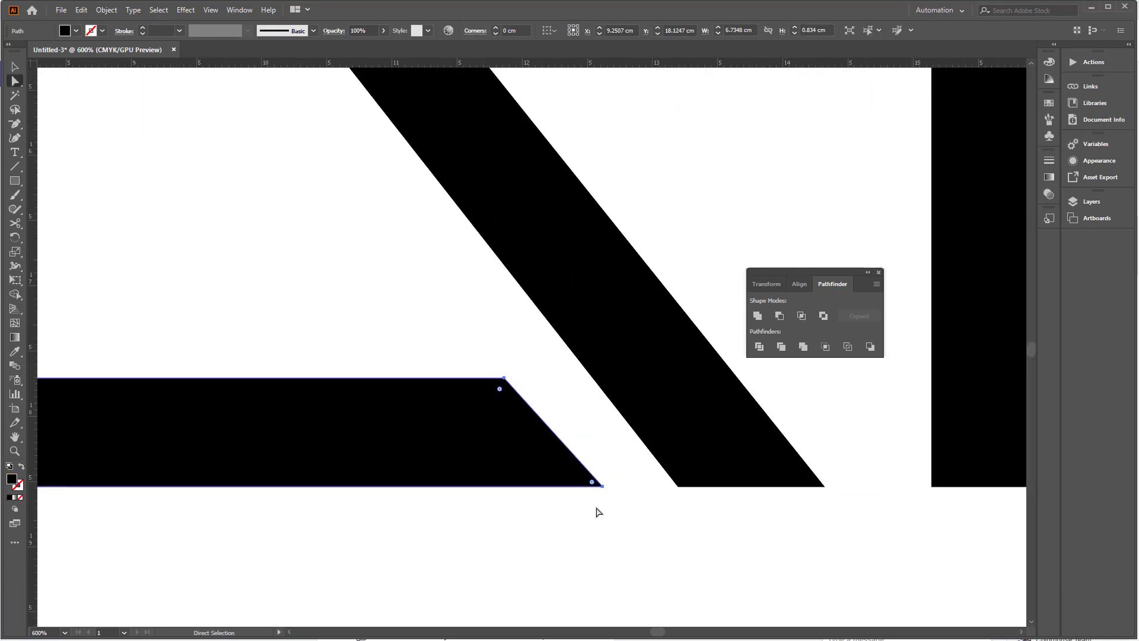
pyautogui.moveTo(602, 486); pyautogui.dragTo(585, 486)
# Shift both corners of the base bar's slanted end about 0.18 cm left to widen the gap to the diagonal leg
pyautogui.moveTo(605, 529); pyautogui.dragTo(467, 383)
pyautogui.moveTo(584, 489); pyautogui.dragTo(559, 490)
pyautogui.hotkey('ctrl', 'z')
pyautogui.click(585, 487)
pyautogui.keyDown('shift'); pyautogui.click(504, 378); pyautogui.keyUp('shift')
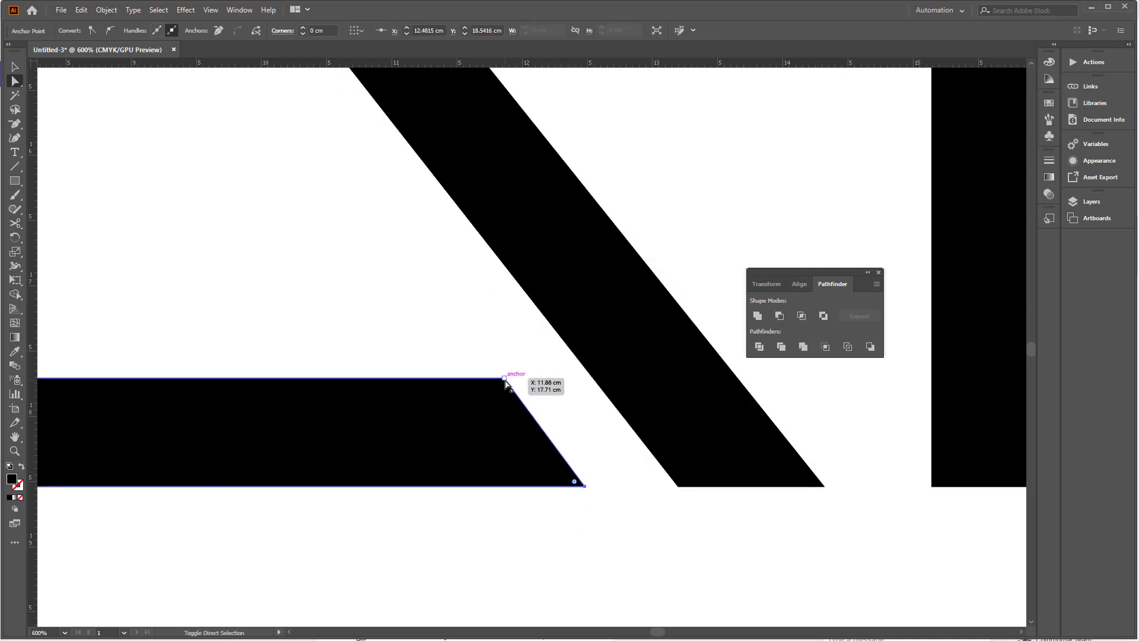
pyautogui.moveTo(505, 378); pyautogui.dragTo(482, 380)
pyautogui.hotkey('ctrl', '0')
pyautogui.press('v')
pyautogui.click(460, 421)
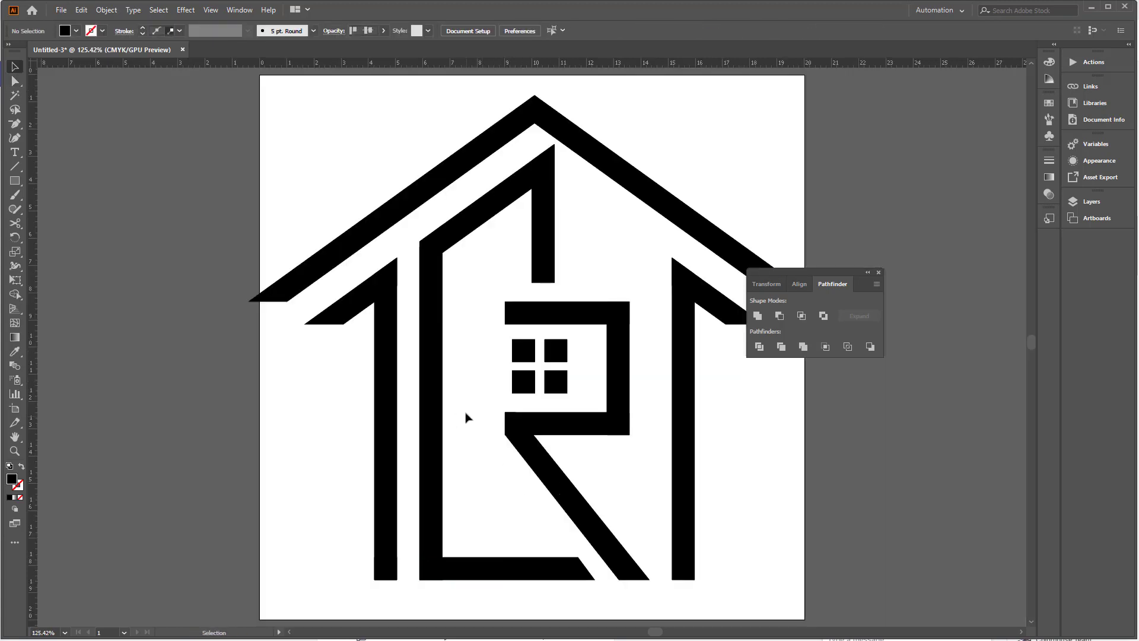
# Scale the whole house logo down about its centre to about 15.7 cm wide so it fits inside the artboard
pyautogui.hotkey('ctrl', '-')
pyautogui.hotkey('ctrl', '-')
pyautogui.moveTo(311, 236); pyautogui.dragTo(651, 542)
pyautogui.moveTo(652, 500); pyautogui.dragTo(617, 498)
pyautogui.click(670, 515)
pyautogui.scroll(2, 521, 332)
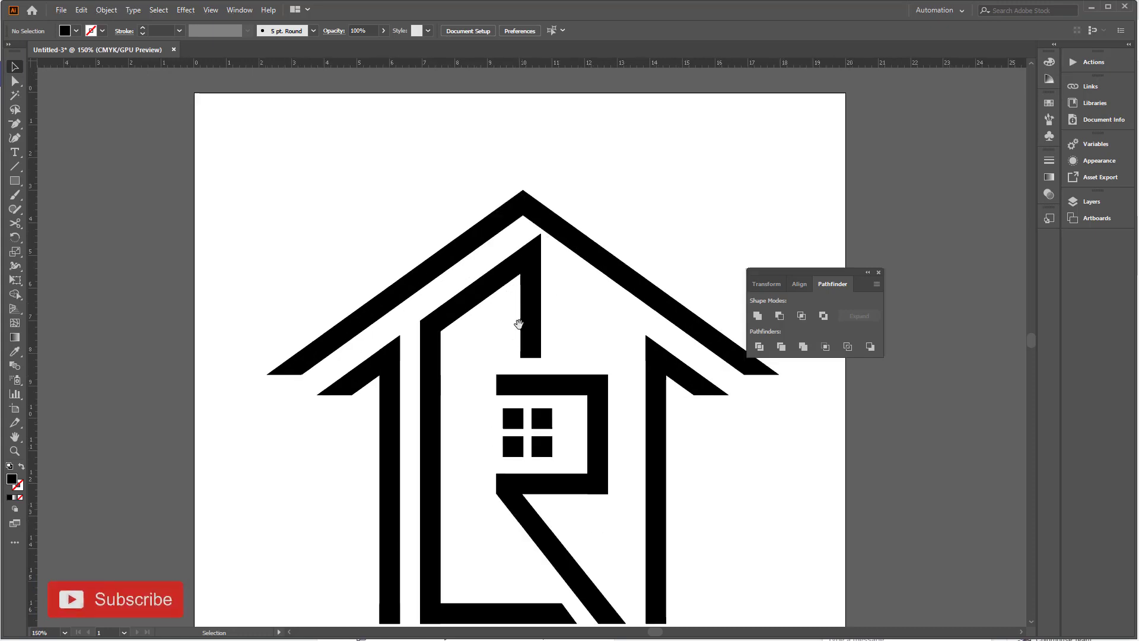
# Move the short inner post left until its right edge aligns with the roof peak, and extend its top above the slanted bar
pyautogui.scroll(2, 525, 302)
pyautogui.moveTo(542, 312); pyautogui.dragTo(486, 312)
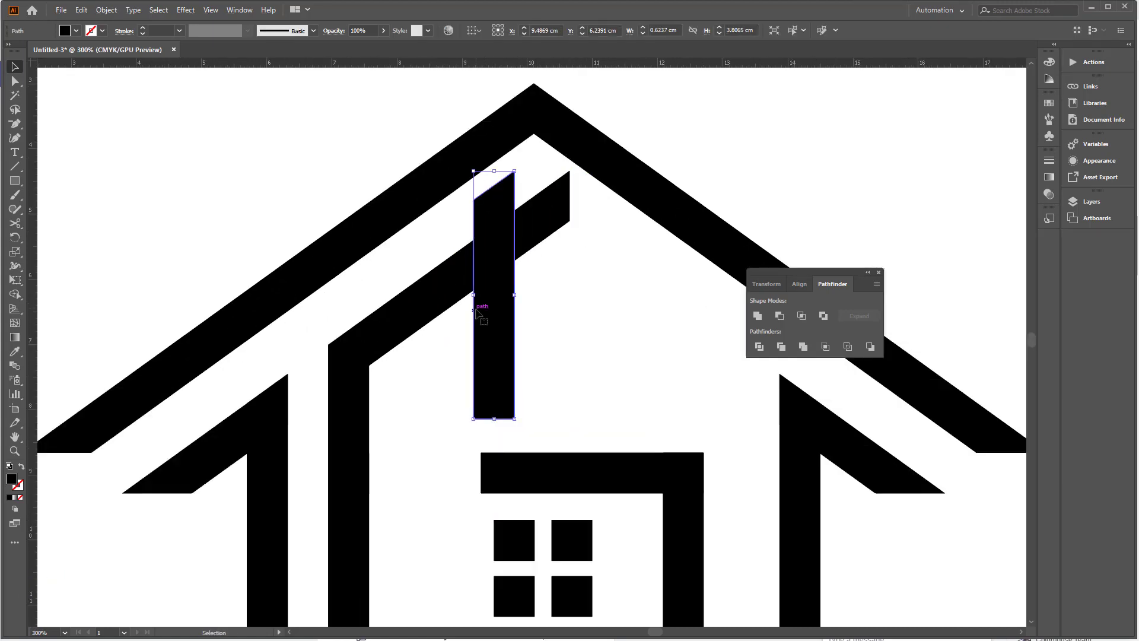
pyautogui.scroll(2, 509, 244)
pyautogui.moveTo(467, 256); pyautogui.dragTo(458, 145)
pyautogui.moveTo(468, 303); pyautogui.dragTo(507, 302)
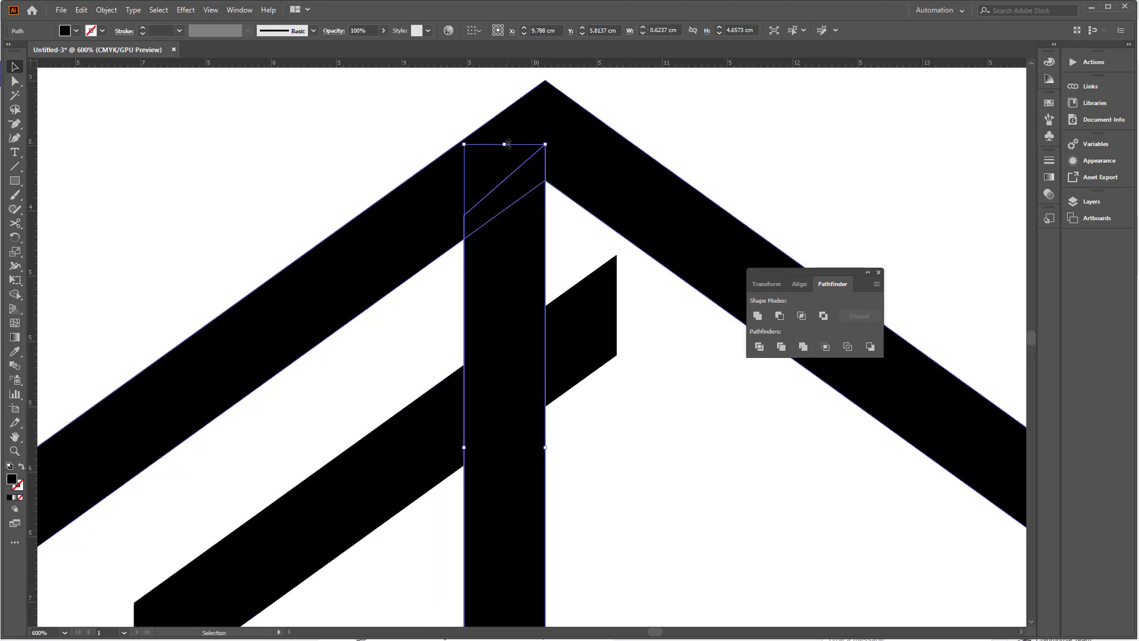
pyautogui.moveTo(504, 145); pyautogui.dragTo(498, 243)
# Trim the overhanging ends of the slanted bar and short post with Shape Builder to form a clean corner
pyautogui.keyDown('shift'); pyautogui.click(416, 433); pyautogui.keyUp('shift')
pyautogui.click(14, 295)
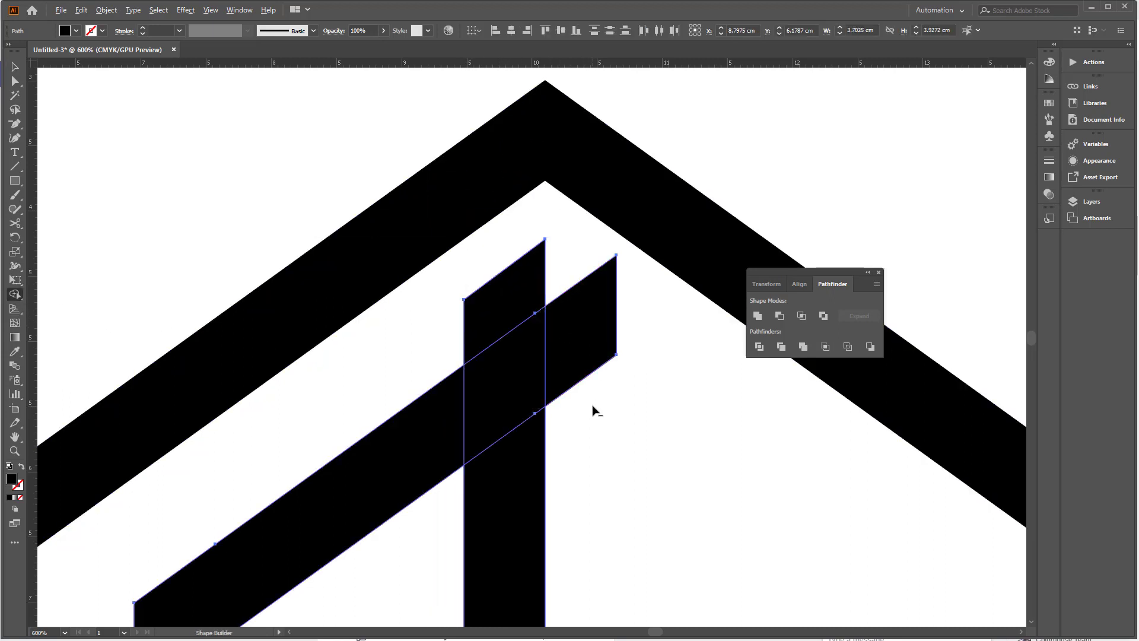
pyautogui.keyDown('alt'); pyautogui.click(581, 333); pyautogui.keyUp('alt')
pyautogui.keyDown('alt'); pyautogui.click(534, 297); pyautogui.keyUp('alt')
pyautogui.scroll(-3, 504, 350)
pyautogui.press('v')
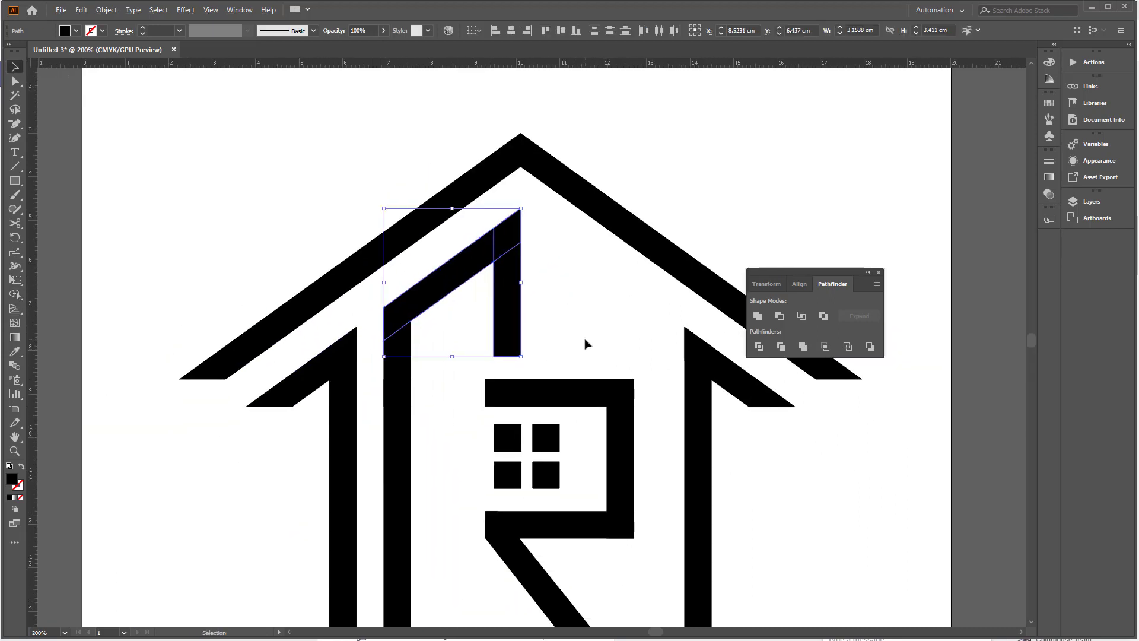
pyautogui.click(586, 343)
pyautogui.scroll(-2, 586, 343)
pyautogui.moveTo(590, 383); pyautogui.dragTo(582, 347)
pyautogui.moveTo(632, 513); pyautogui.dragTo(580, 518)
pyautogui.moveTo(666, 552); pyautogui.dragTo(397, 281)
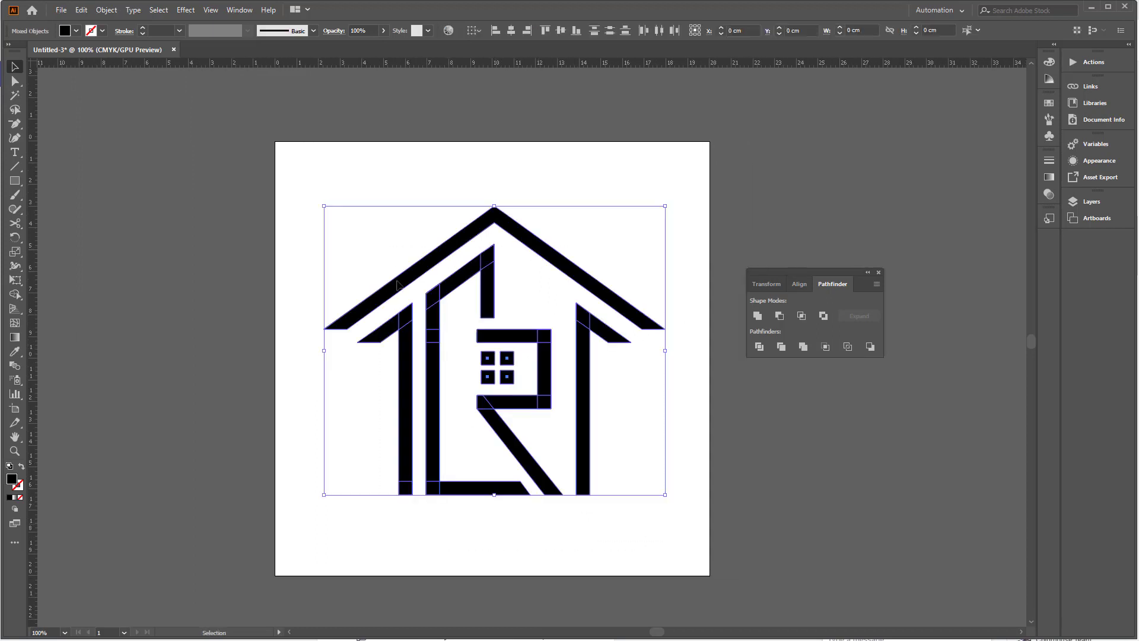
pyautogui.click(534, 524)
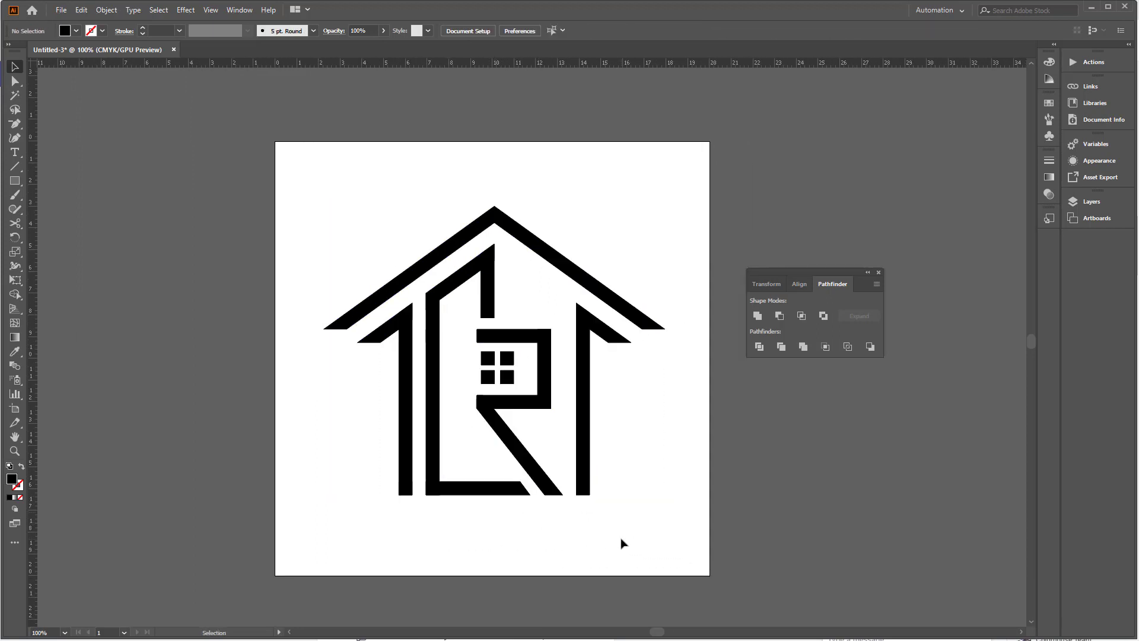
# Nudge the large outer roof down about 0.35 cm to narrow the gap to the parts beneath it
pyautogui.moveTo(422, 459); pyautogui.dragTo(377, 359)
pyautogui.click(518, 232)
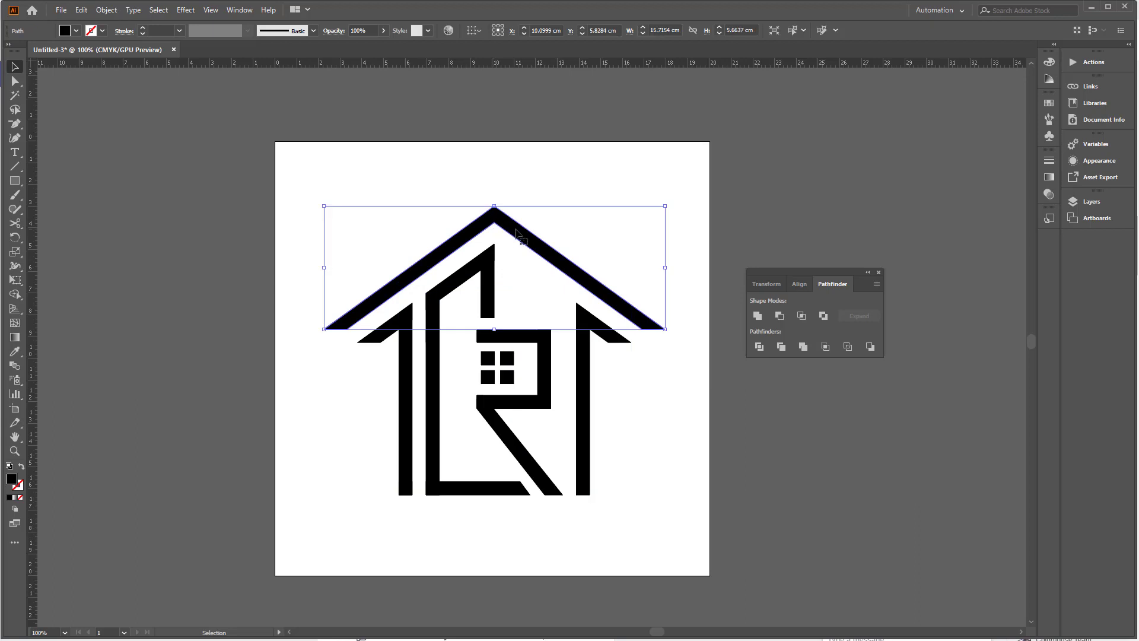
pyautogui.press('Down')
pyautogui.press('Down')
pyautogui.press('Down')
pyautogui.press('Down')
pyautogui.press('Down')
pyautogui.press('Down')
pyautogui.press('Down')
pyautogui.press('Down')
pyautogui.press('Down')
pyautogui.press('Down')
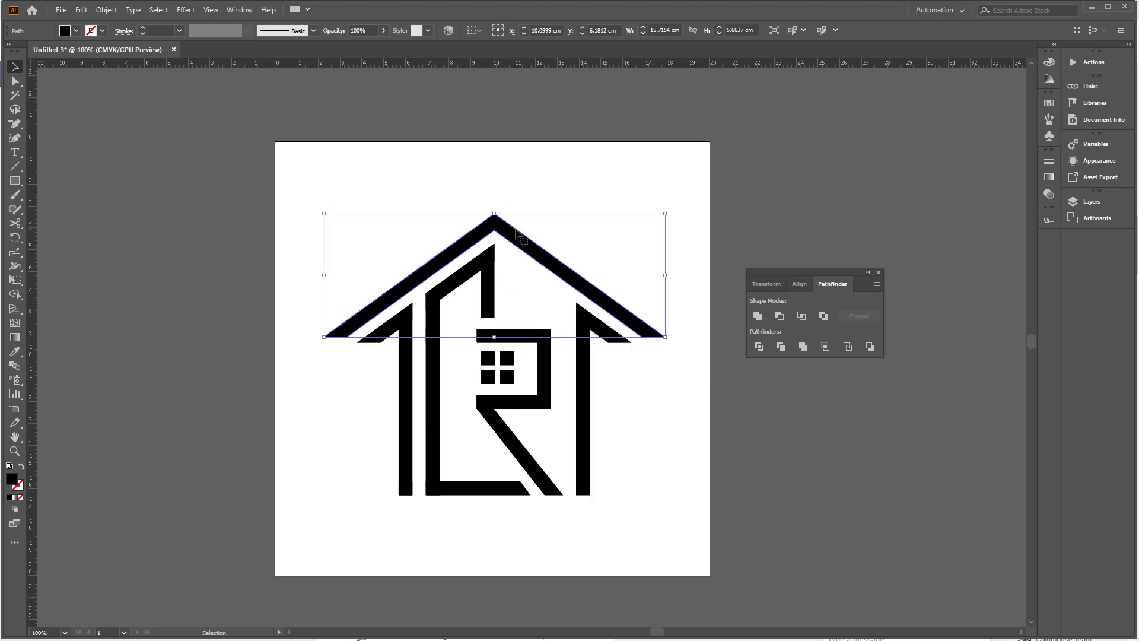
# Select all the logo parts and unite them with Pathfinder
pyautogui.moveTo(369, 209); pyautogui.dragTo(651, 520)
pyautogui.press('a')
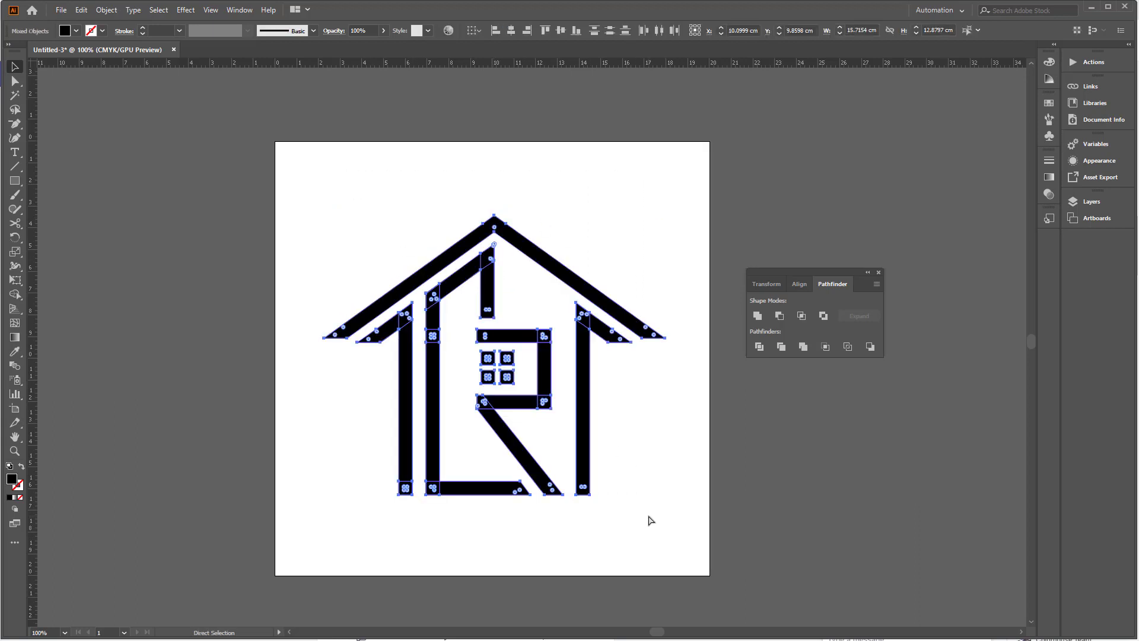
pyautogui.click(757, 315)
pyautogui.click(636, 456)
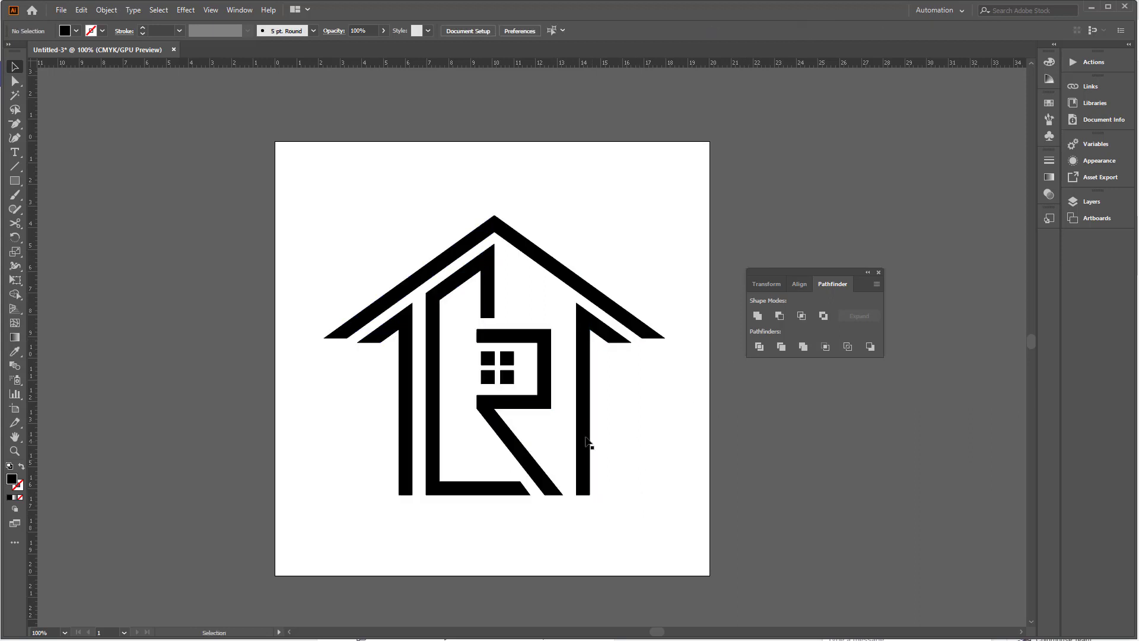
# Inspect the united logo up close, checking the edges and gaps around the window and diagonal leg
pyautogui.scroll(3, 577, 429)
pyautogui.click(488, 365)
pyautogui.moveTo(437, 371); pyautogui.dragTo(442, 240)
pyautogui.scroll(-3, 542, 409)
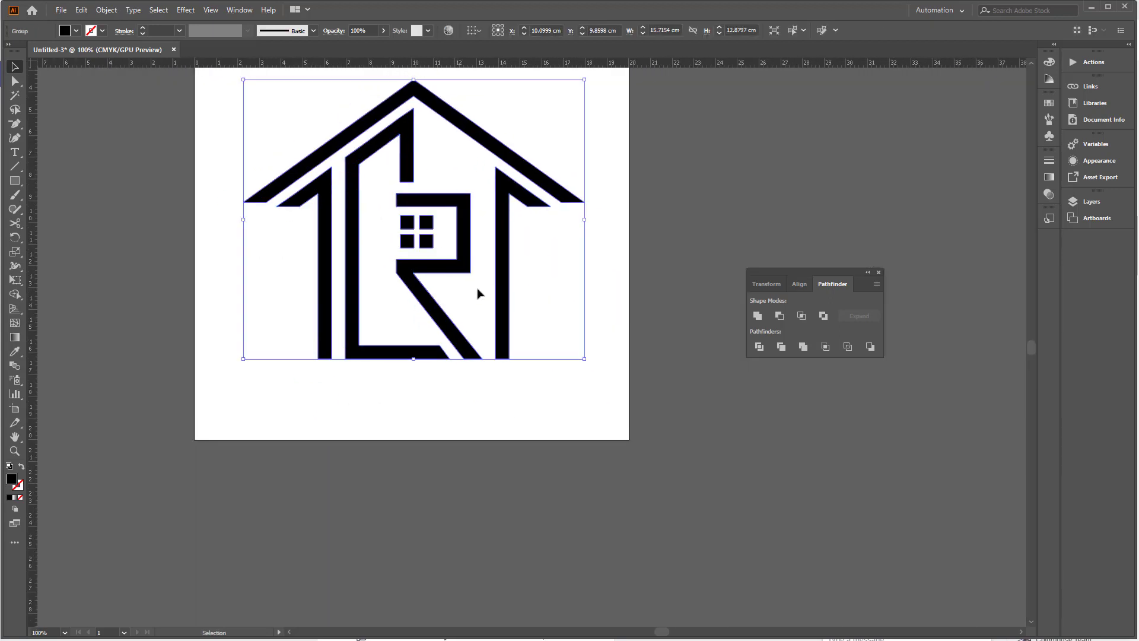
pyautogui.scroll(2, 484, 274)
pyautogui.moveTo(416, 294); pyautogui.dragTo(455, 362)
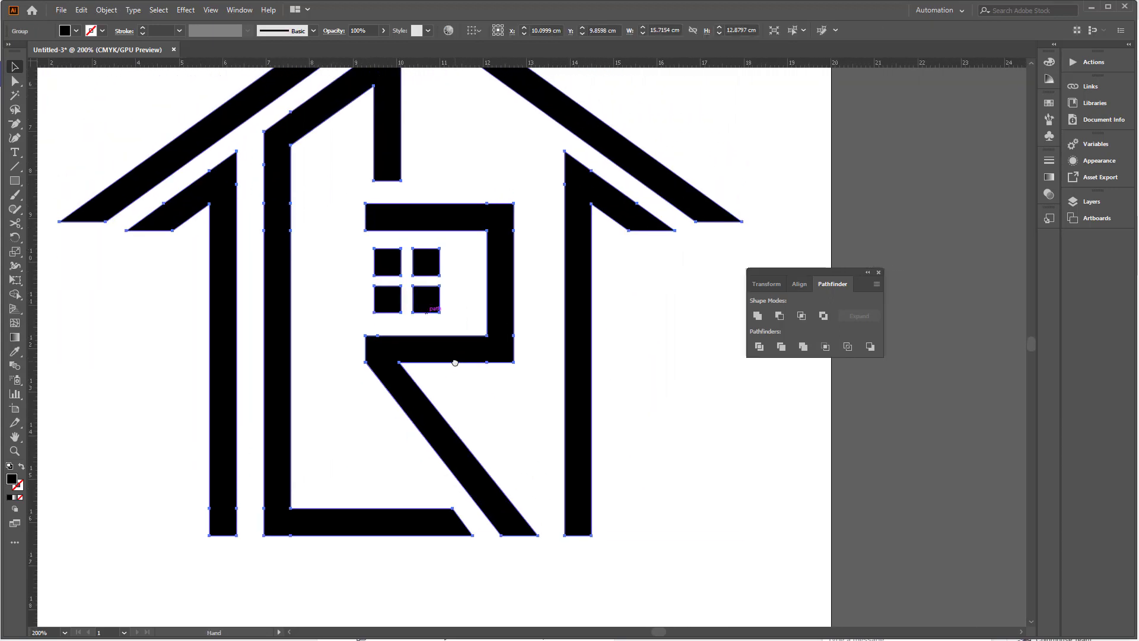
pyautogui.press('a')
pyautogui.moveTo(471, 188); pyautogui.dragTo(562, 377)
pyautogui.hotkey('ctrl', '-')
pyautogui.press('v')
pyautogui.click(661, 435)
pyautogui.scroll(-1, 661, 435)
pyautogui.moveTo(653, 436); pyautogui.dragTo(648, 434)
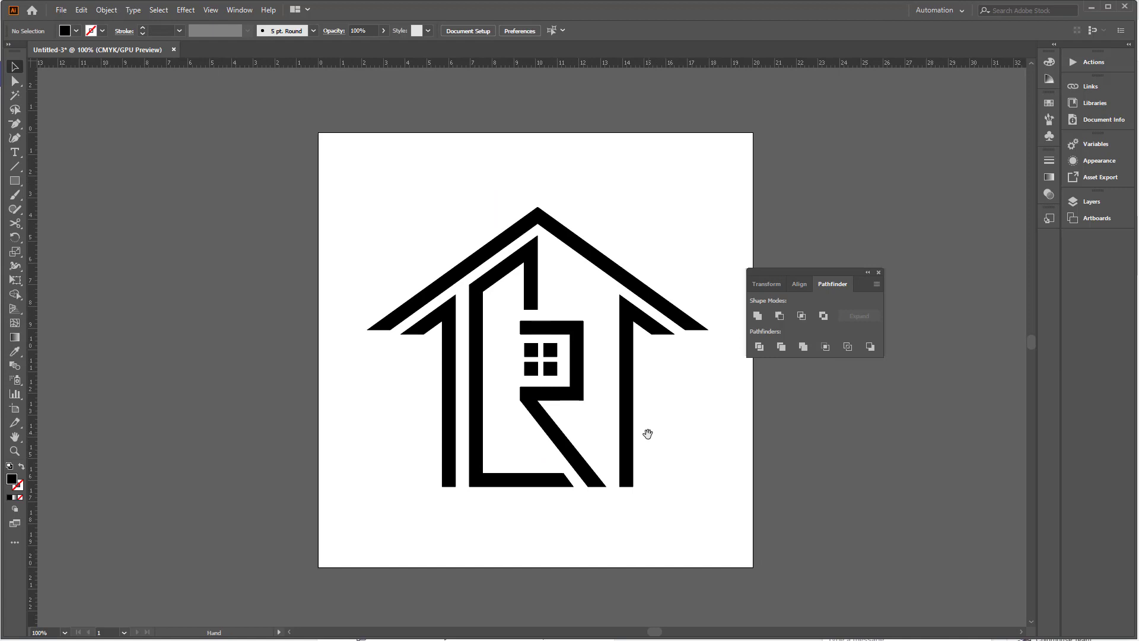
# Ungroup the united logo into its separate shapes
pyautogui.click(538, 387)
pyautogui.rightClick(536, 394)
pyautogui.click(568, 420)
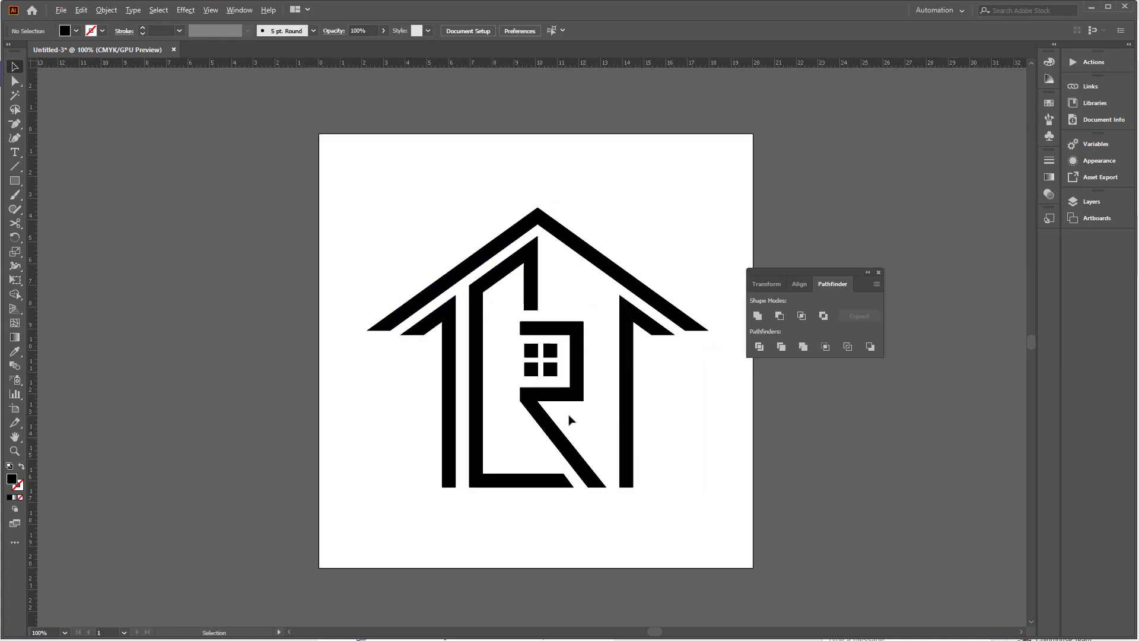
# Nudge the R shape and its four window panes right until the left edge aligns with the short inner post above
pyautogui.scroll(2, 569, 415)
pyautogui.moveTo(585, 427); pyautogui.dragTo(476, 239)
pyautogui.press('Right')
pyautogui.press('Right')
pyautogui.press('Right')
pyautogui.press('Right')
pyautogui.press('Right')
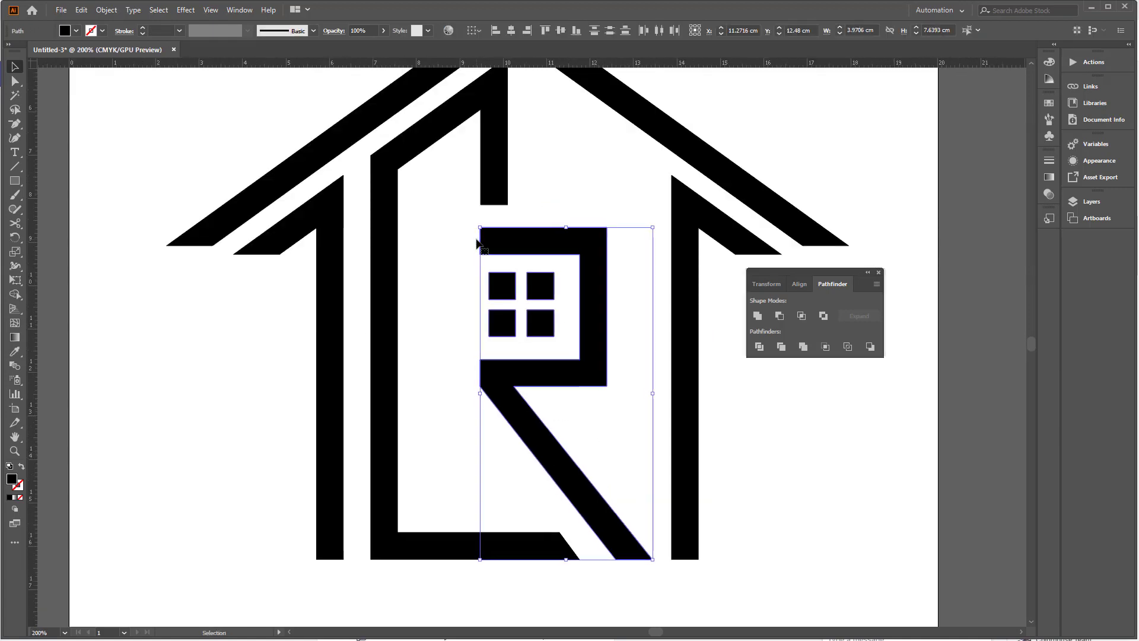
# Combine all the separate logo shapes into one group again with Pathfinder Unite
pyautogui.scroll(-2, 497, 261)
pyautogui.moveTo(653, 450); pyautogui.dragTo(289, 151)
pyautogui.click(758, 316)
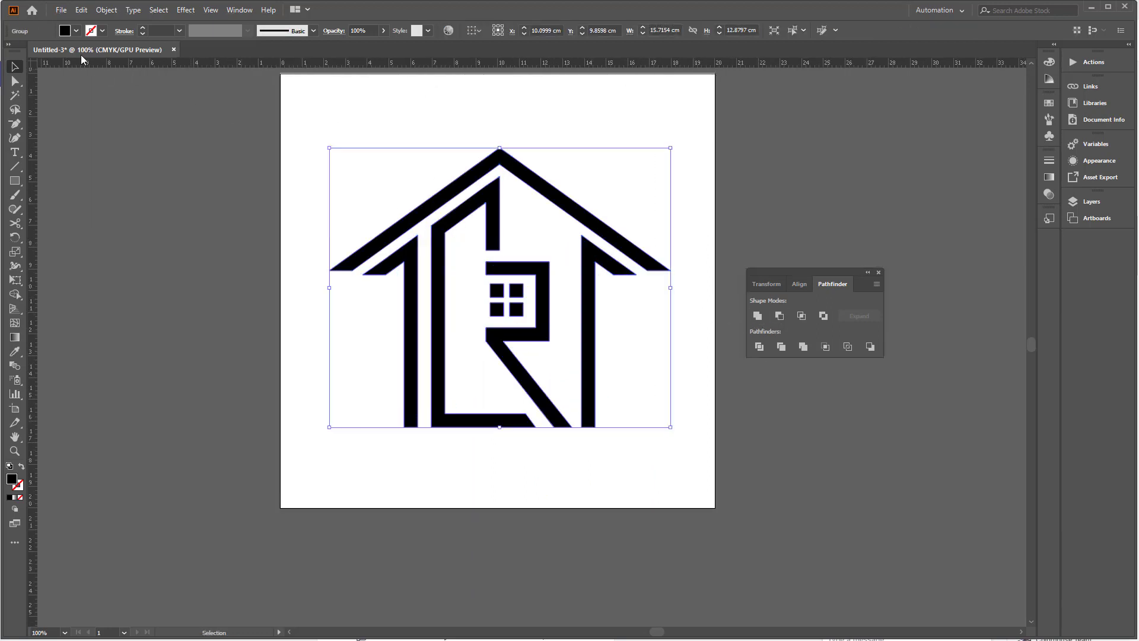
# Open the Brights gradient swatch library for the logo's fill and browse forward to the Earthtones library
pyautogui.click(76, 31)
pyautogui.click(11, 106)
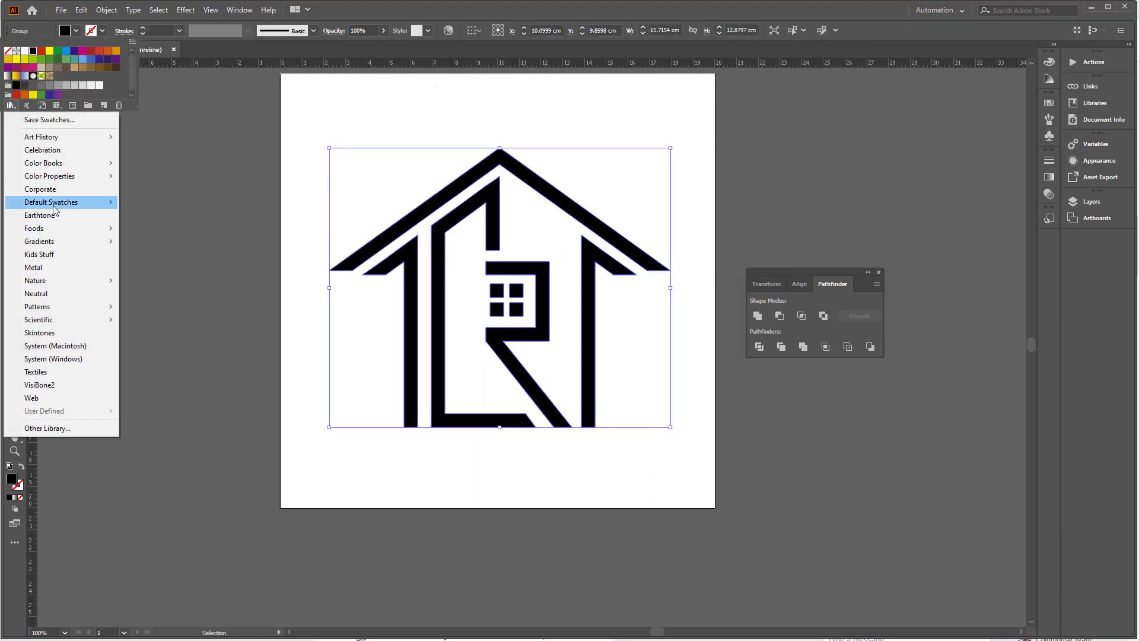
pyautogui.moveTo(70, 245)
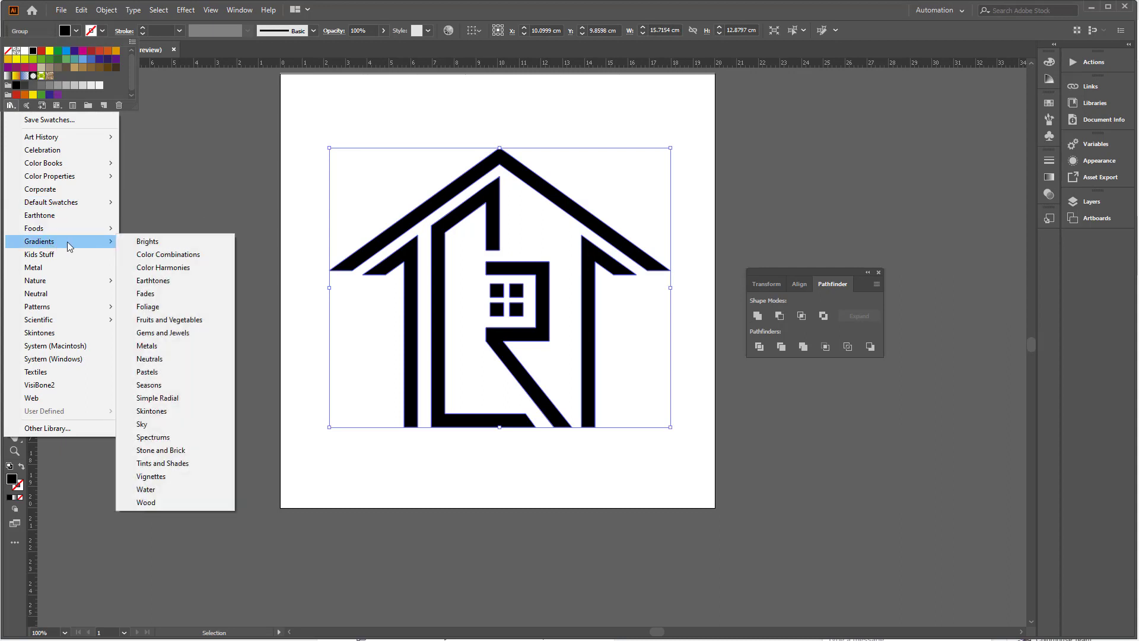
pyautogui.click(154, 247)
pyautogui.click(542, 399)
pyautogui.click(541, 399)
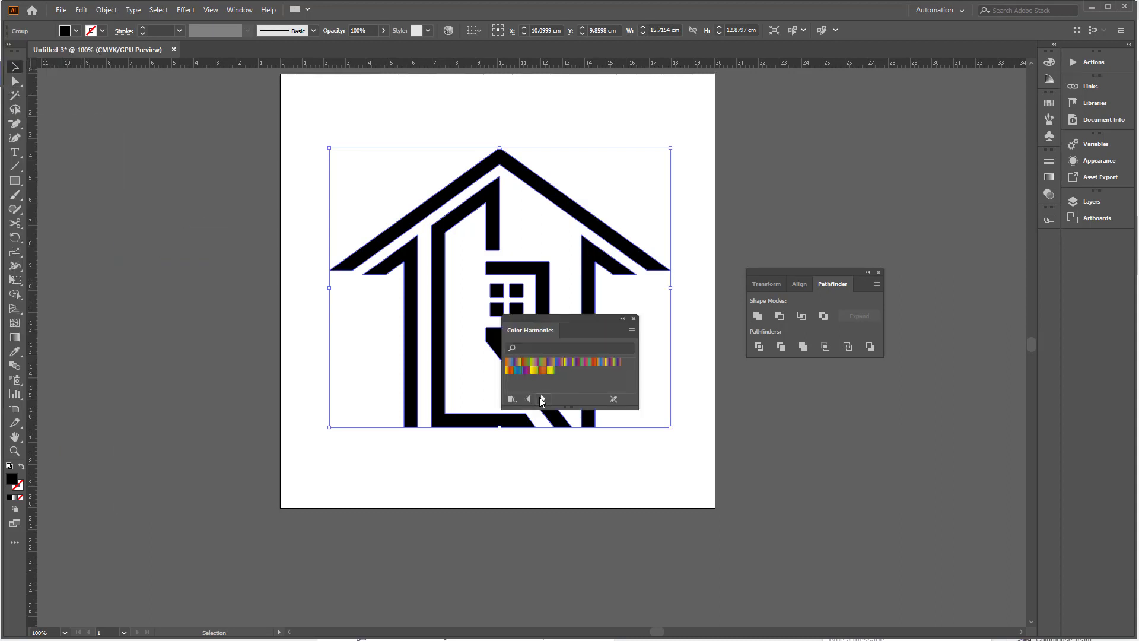
pyautogui.click(542, 399)
# Try several Earthtones gradients on the logo and settle on the pale-to-golden yellow radial one
pyautogui.click(526, 362)
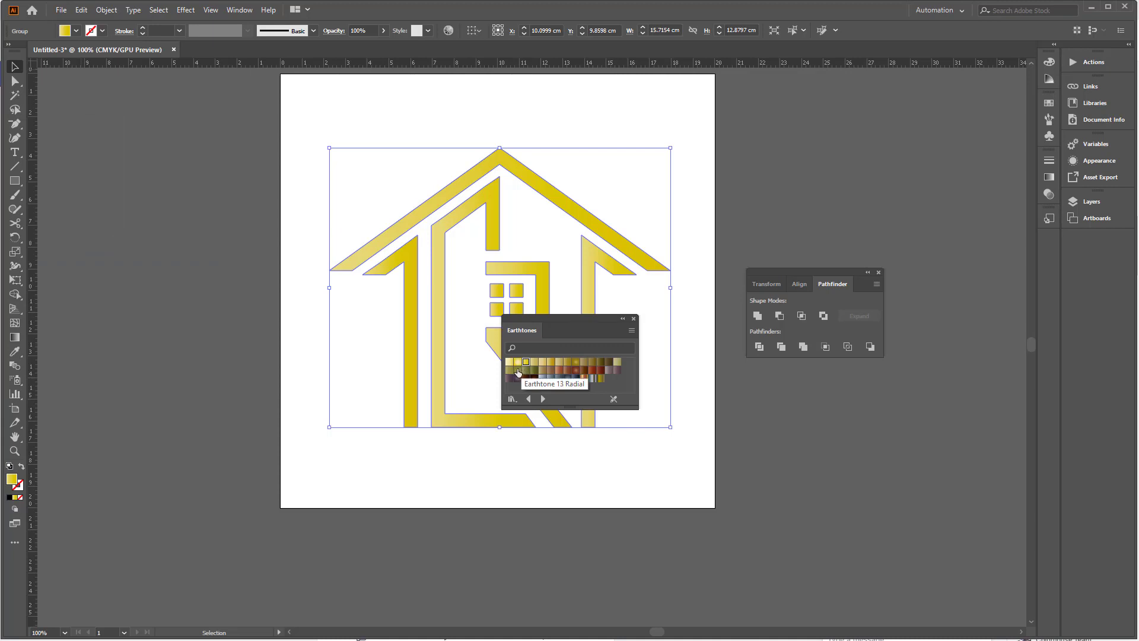
pyautogui.click(518, 370)
pyautogui.click(517, 362)
pyautogui.click(770, 428)
pyautogui.moveTo(655, 300); pyautogui.dragTo(655, 365)
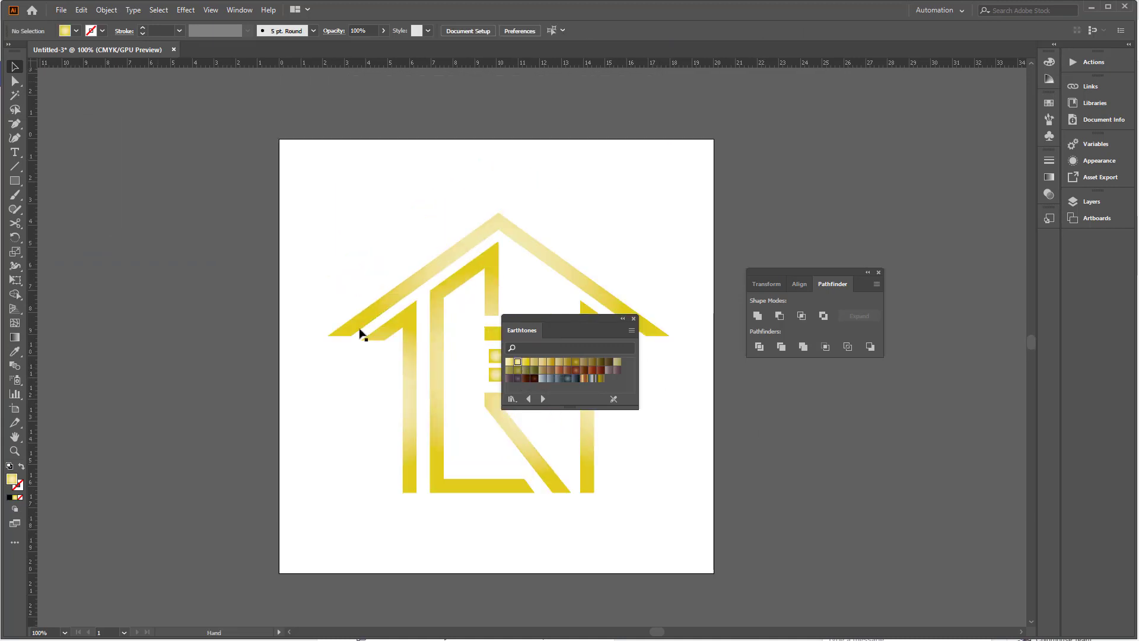
# Draw a 20 × 20 cm rectangle covering the artboard, fill it with the slate-blue Earthtones radial gradient, and send it behind the logo
pyautogui.moveTo(279, 140); pyautogui.dragTo(714, 572)
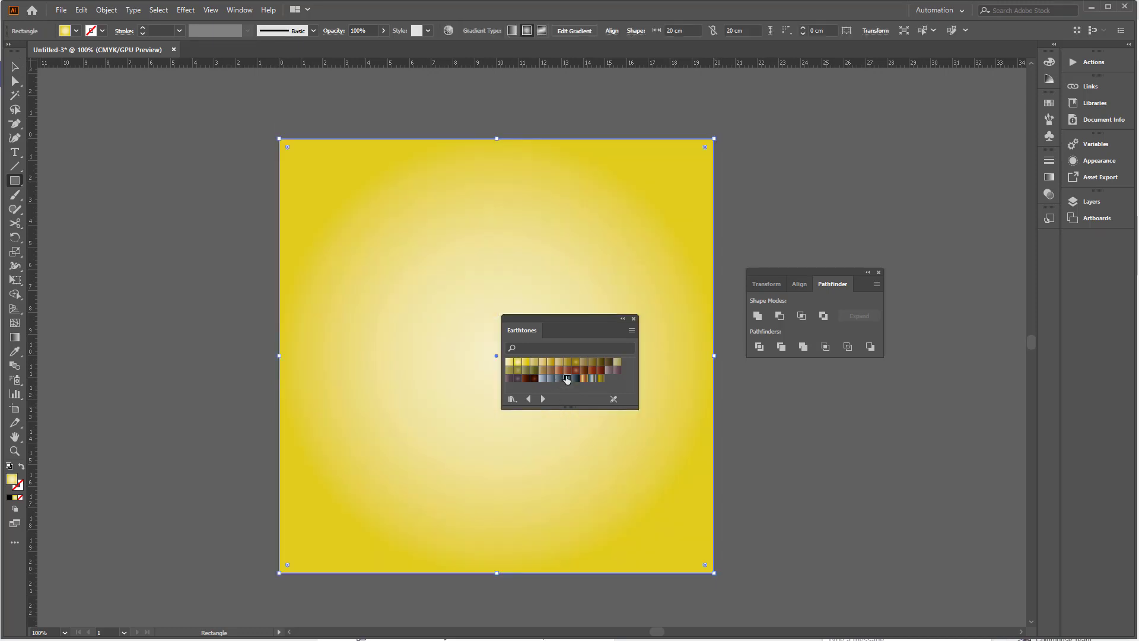
pyautogui.click(567, 379)
pyautogui.hotkey('ctrl', 'shift', '[')
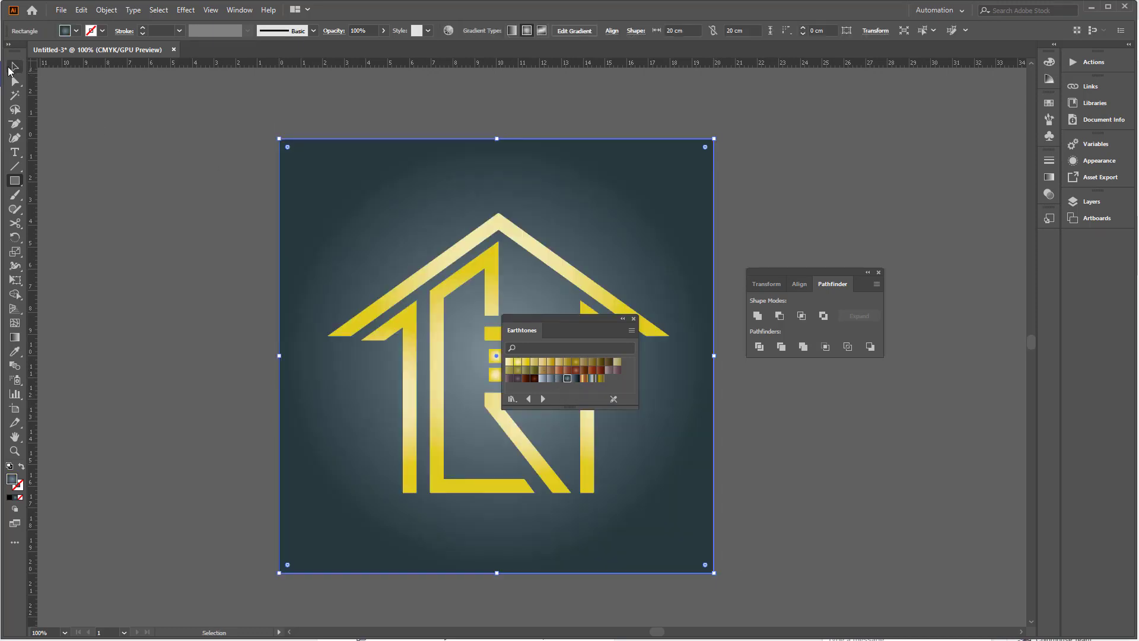
# Try the dark brown Earthtone 26 Radial gradient on the background square and return to the slate-blue radial gradient
pyautogui.click(12, 67)
pyautogui.click(534, 379)
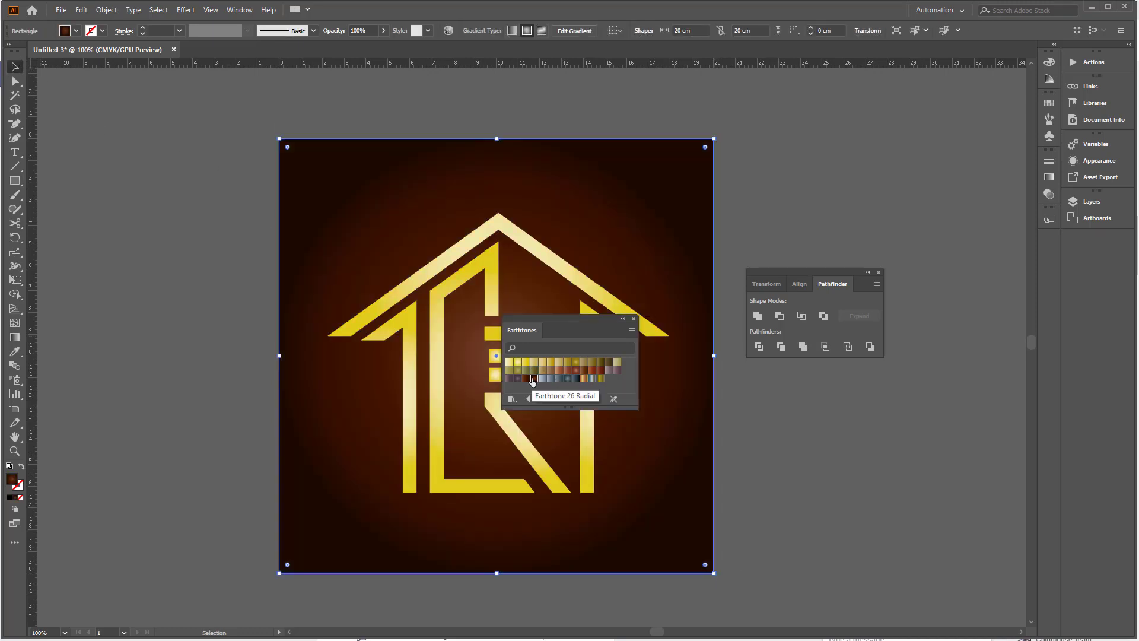
pyautogui.click(567, 378)
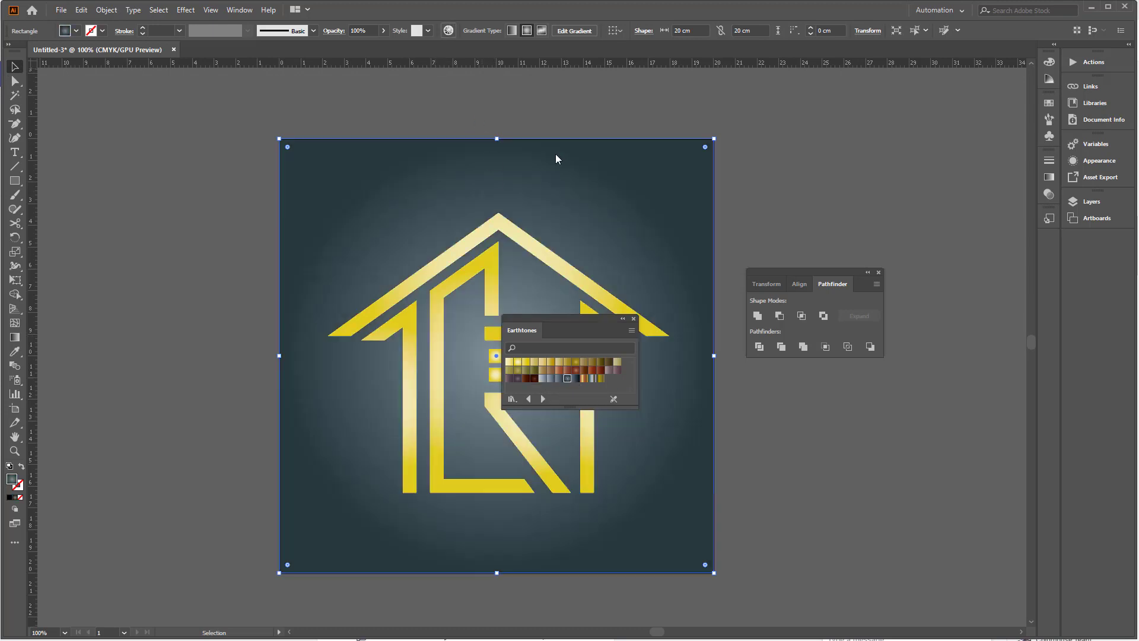
# Darken the background square's gradient slightly by lowering the overall brightness in Recolor Artwork
pyautogui.click(759, 188)
pyautogui.moveTo(759, 368); pyautogui.dragTo(752, 368)
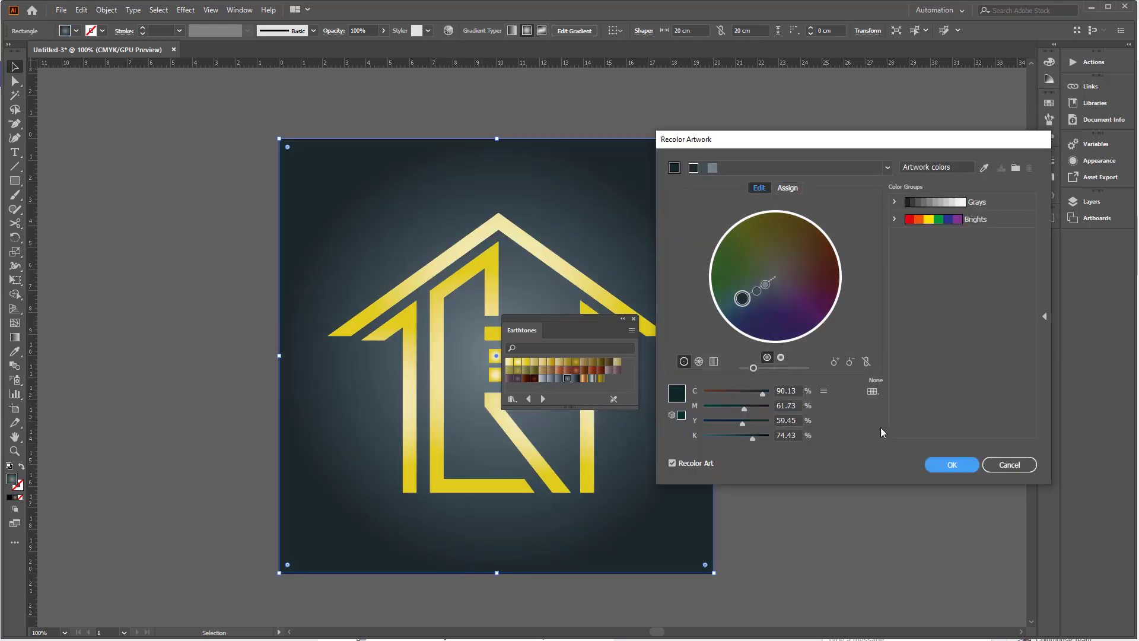
pyautogui.click(952, 465)
# Lock the background rectangle in the layer list and close the floating Pathfinder and Earthtones windows
pyautogui.click(1080, 212)
pyautogui.click(1080, 207)
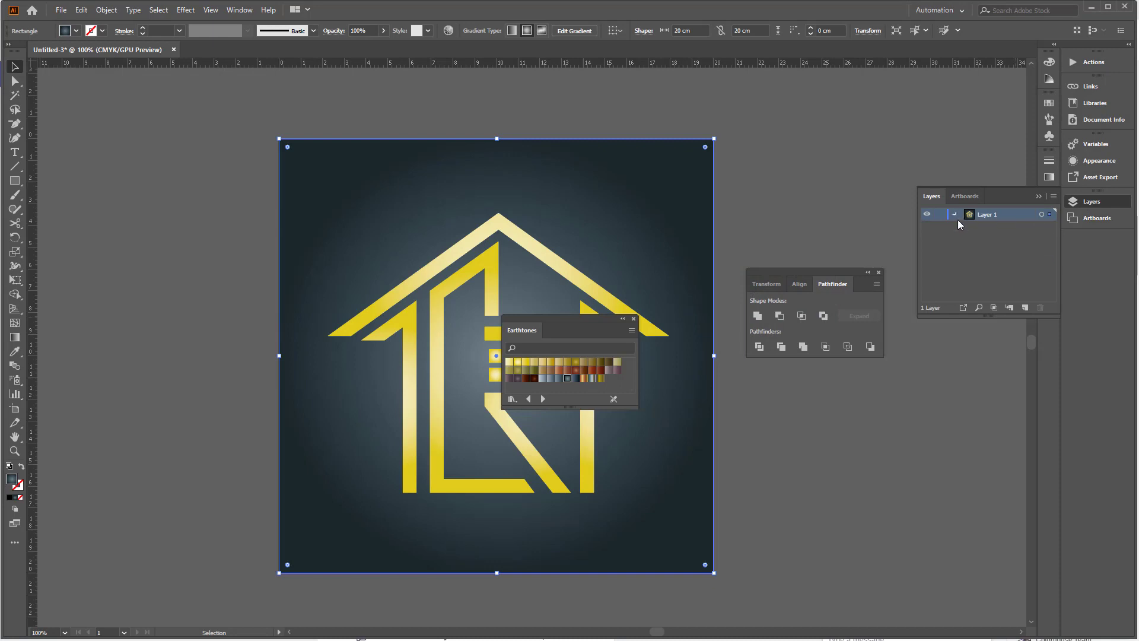
pyautogui.click(943, 264)
pyautogui.click(879, 273)
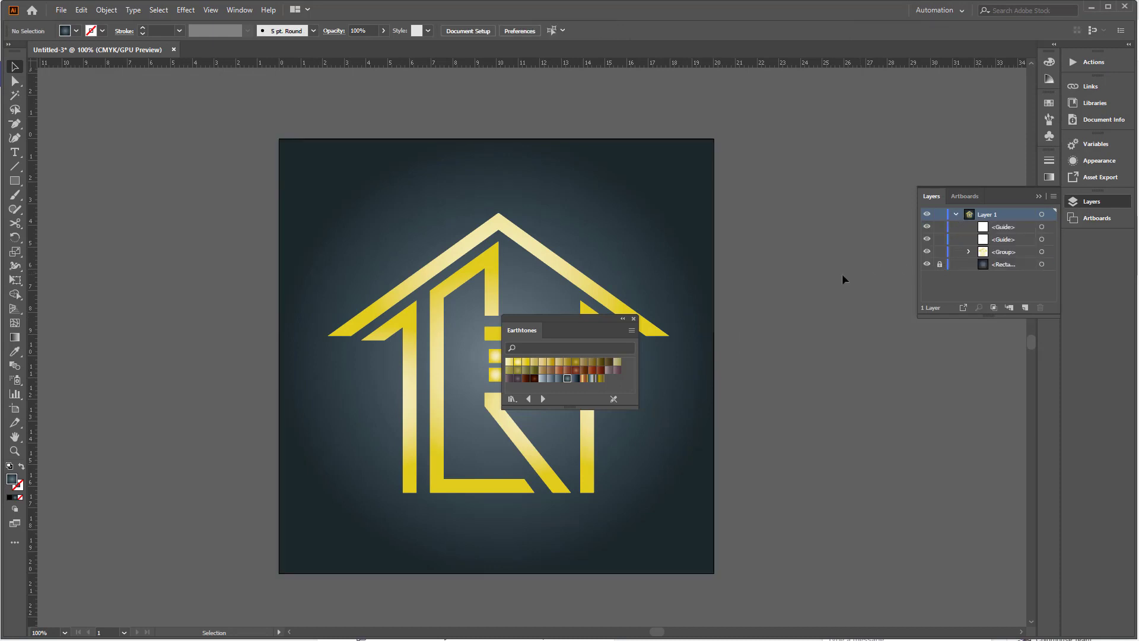
pyautogui.click(634, 319)
# Shrink the house logo proportionally to about 13 × 10.6 cm and move it up on the background square
pyautogui.moveTo(725, 514); pyautogui.dragTo(377, 219)
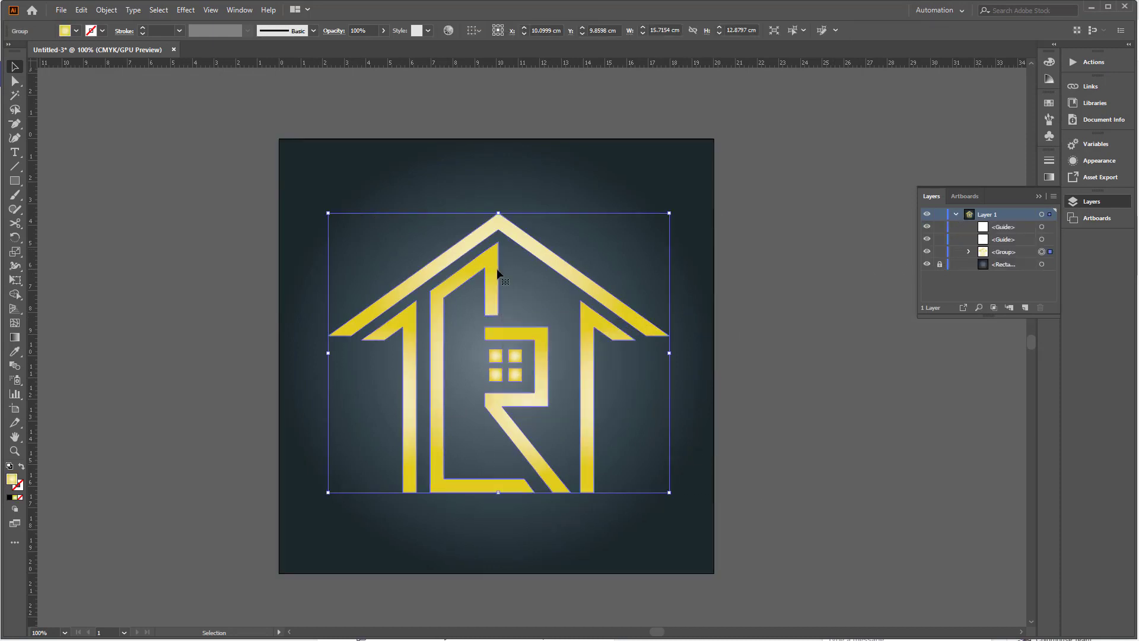
pyautogui.moveTo(498, 270); pyautogui.dragTo(498, 253)
pyautogui.moveTo(670, 476); pyautogui.dragTo(643, 474)
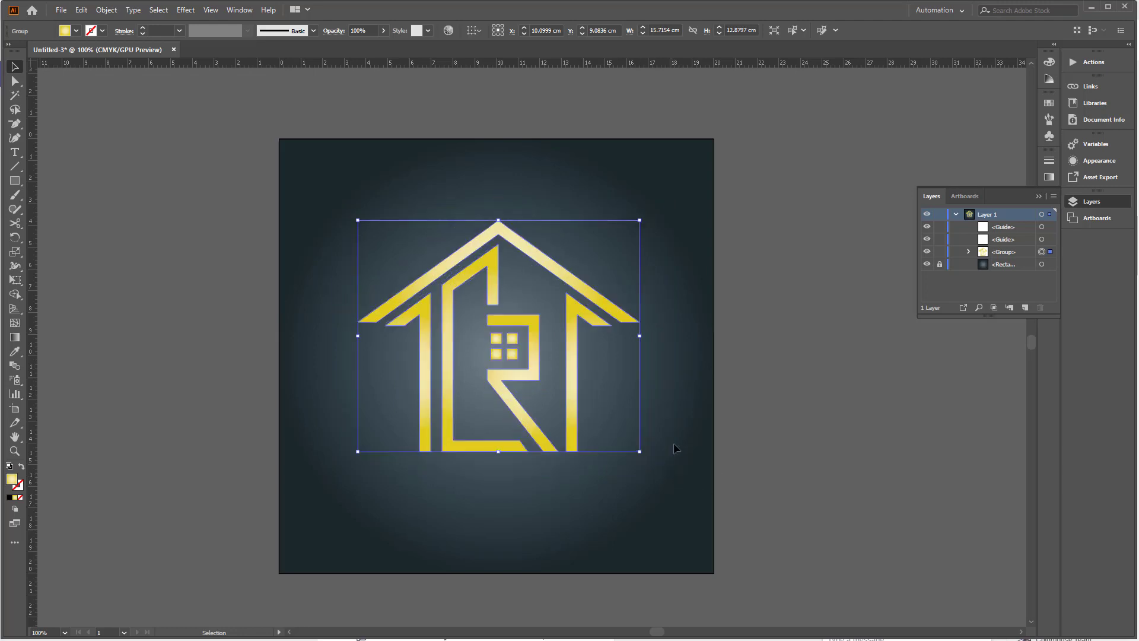
pyautogui.click(661, 430)
pyautogui.moveTo(577, 359); pyautogui.dragTo(577, 343)
pyautogui.moveTo(522, 305); pyautogui.dragTo(511, 270)
# Add the text "chamranh realty" below the logo in the font Helvetica CE Bold Condensed
pyautogui.press('t')
pyautogui.click(345, 450)
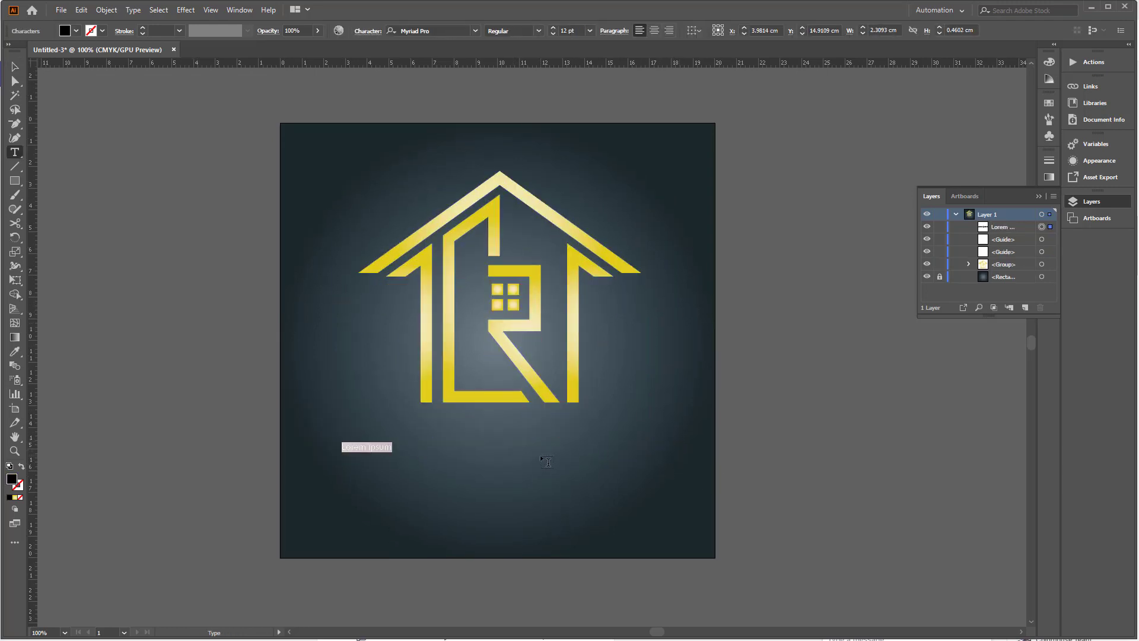
pyautogui.write('chamranh.realty')
pyautogui.hotkey('ctrl', 'a')
pyautogui.click(439, 33)
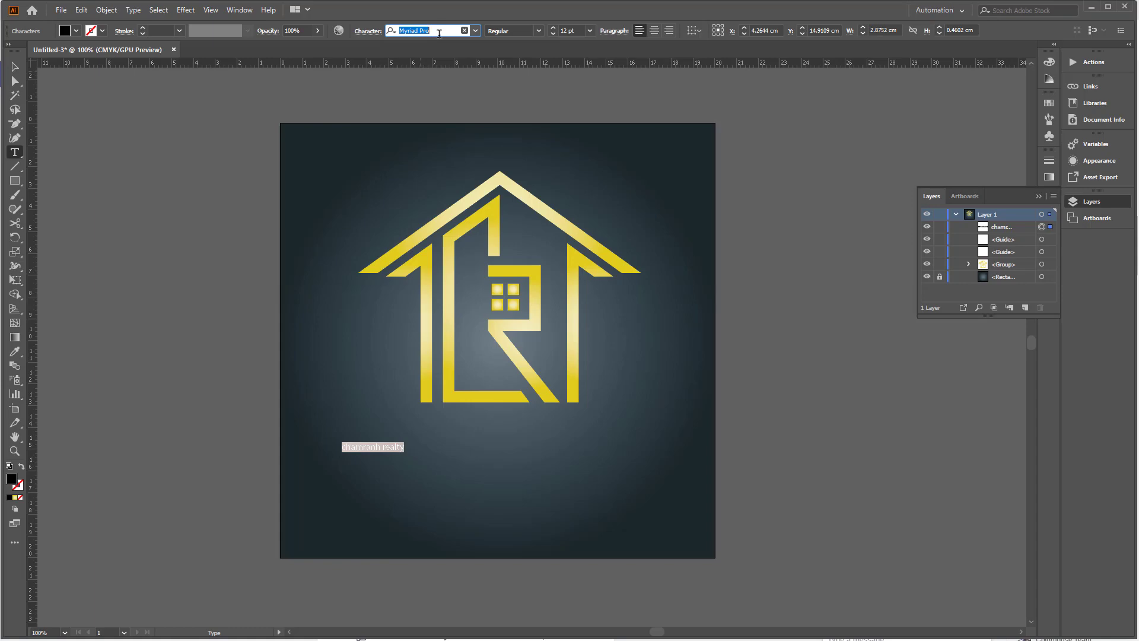
pyautogui.write('he')
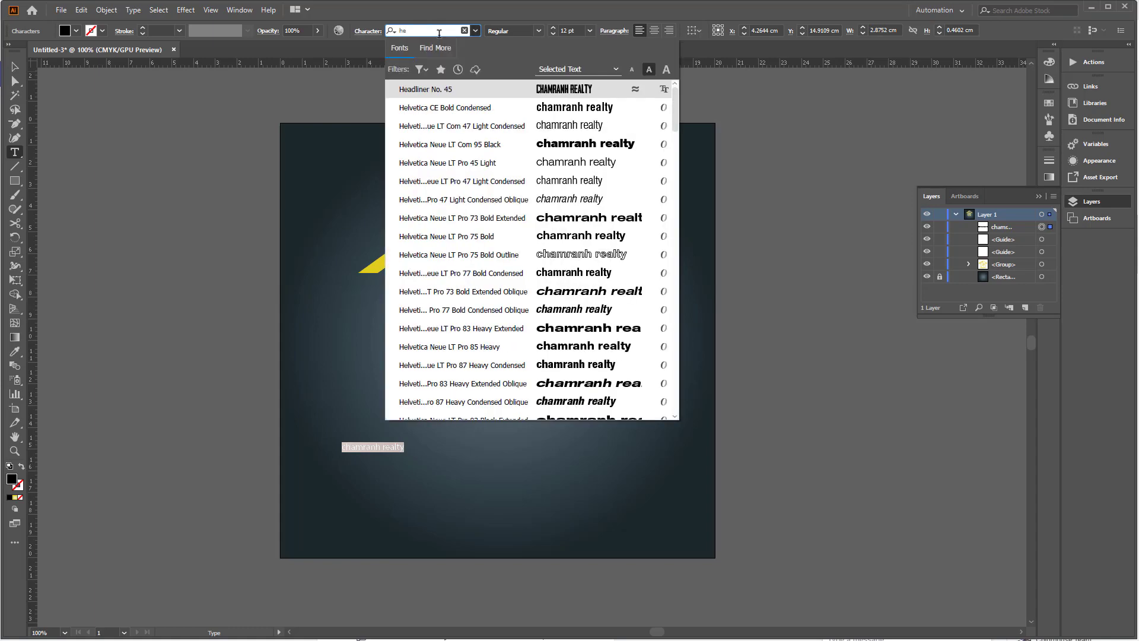
pyautogui.click(473, 108)
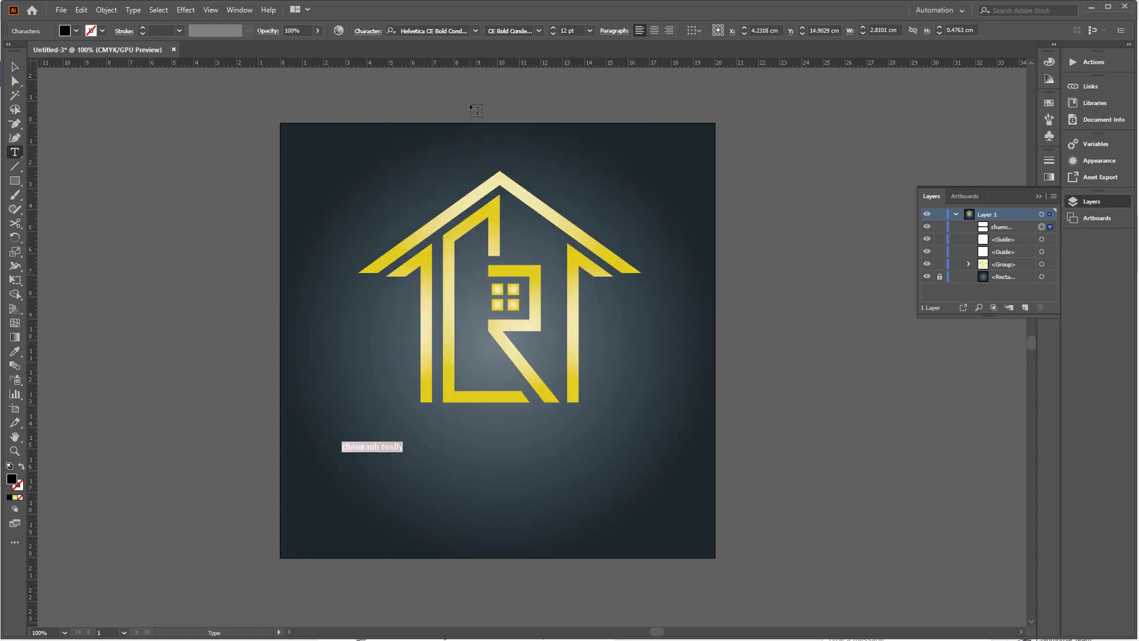
# Set the company name in all caps, enlarge it to about 48 pt and place it just below the logo
pyautogui.click(368, 31)
pyautogui.click(256, 153)
pyautogui.click(15, 67)
pyautogui.moveTo(417, 452); pyautogui.dragTo(647, 539)
pyautogui.moveTo(571, 474); pyautogui.dragTo(573, 456)
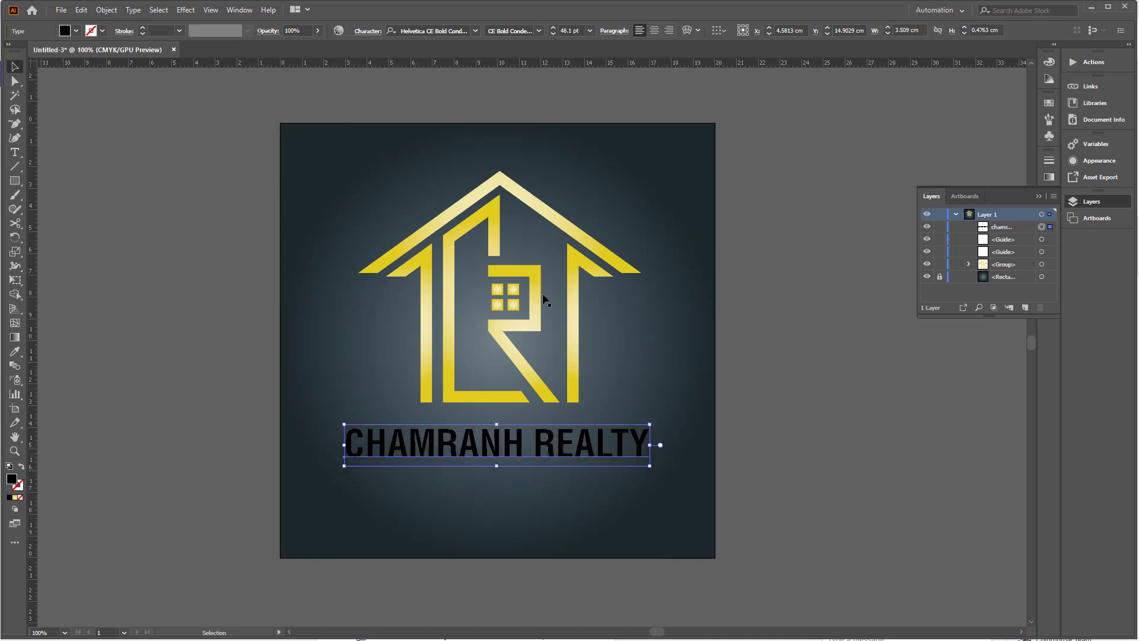
# Center the CHAMRANH REALTY text horizontally on the artboard
pyautogui.click(724, 33)
pyautogui.click(732, 73)
pyautogui.click(756, 32)
pyautogui.click(618, 405)
pyautogui.click(576, 446)
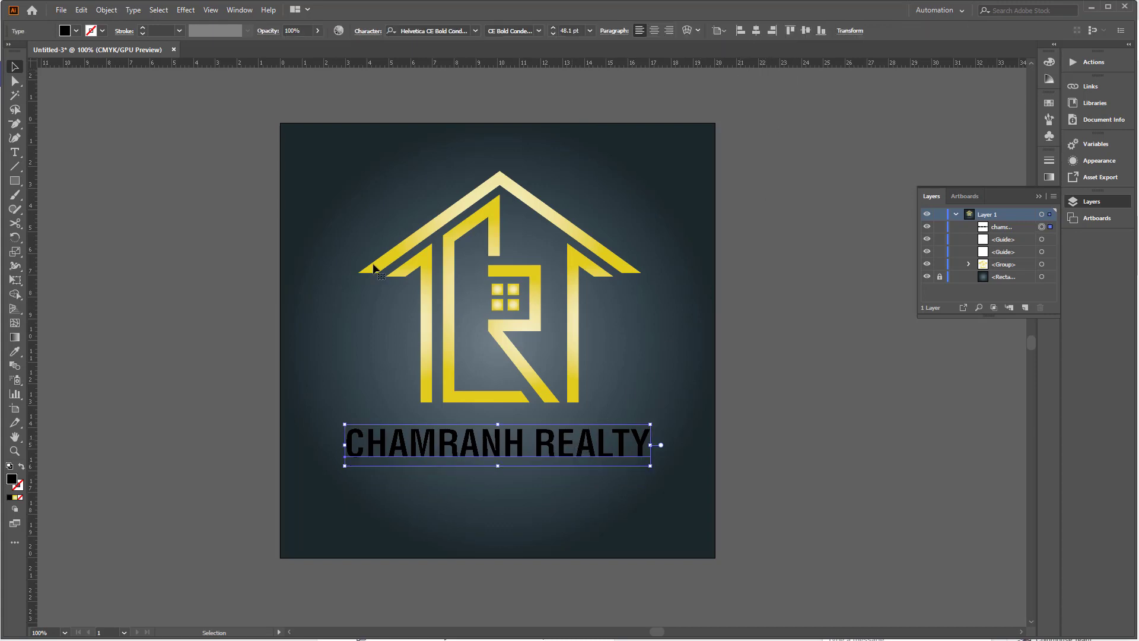
# Fill the CHAMRANH REALTY text with the bright yellow linear gradient from the Fruits and Vegetables gradient library
pyautogui.click(76, 32)
pyautogui.click(11, 105)
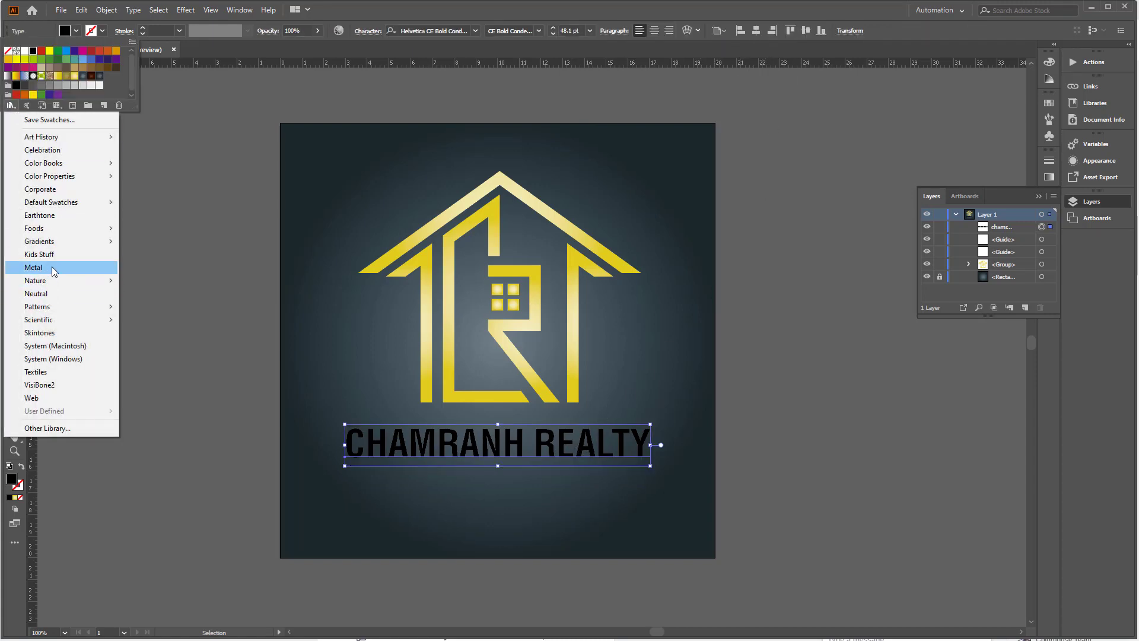
pyautogui.moveTo(61, 246)
pyautogui.click(147, 241)
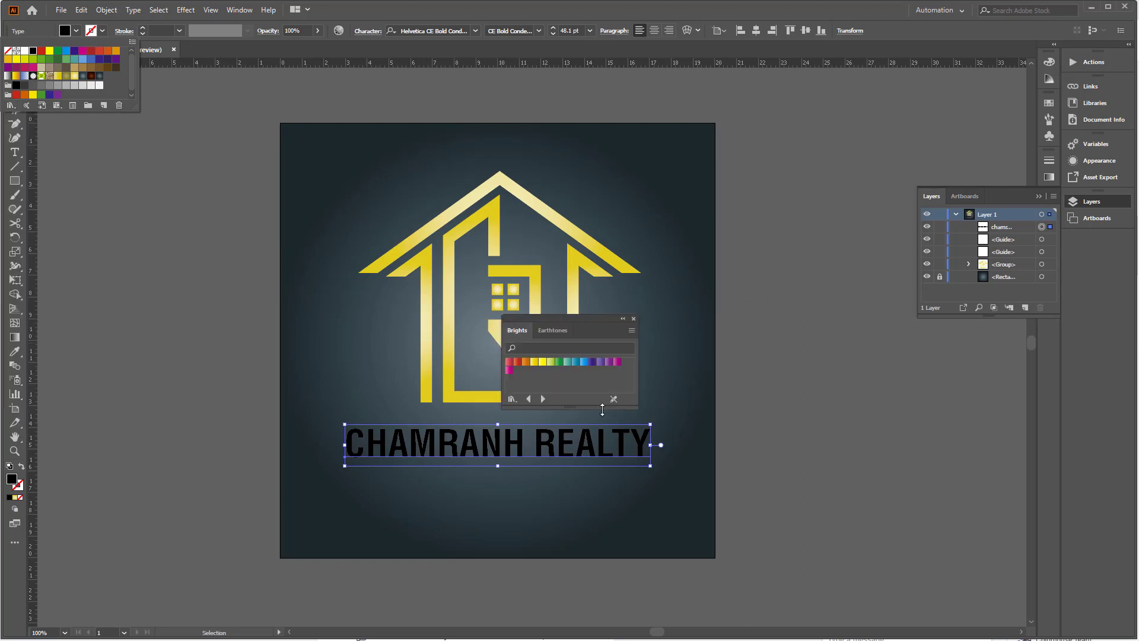
pyautogui.click(543, 399)
pyautogui.click(542, 399)
pyautogui.click(543, 398)
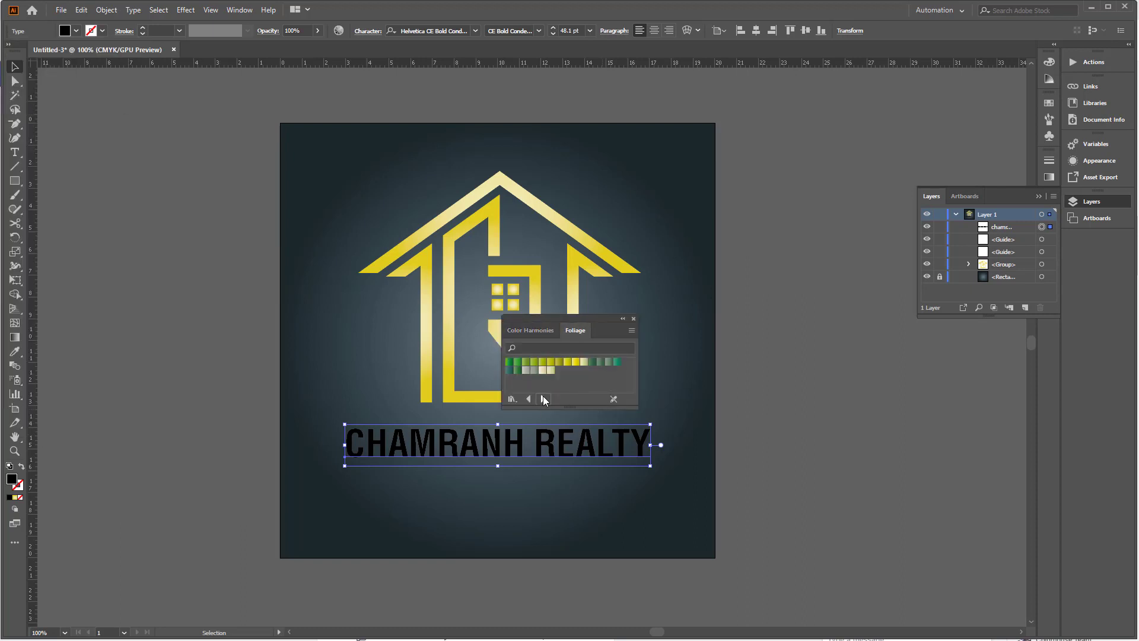
pyautogui.click(543, 399)
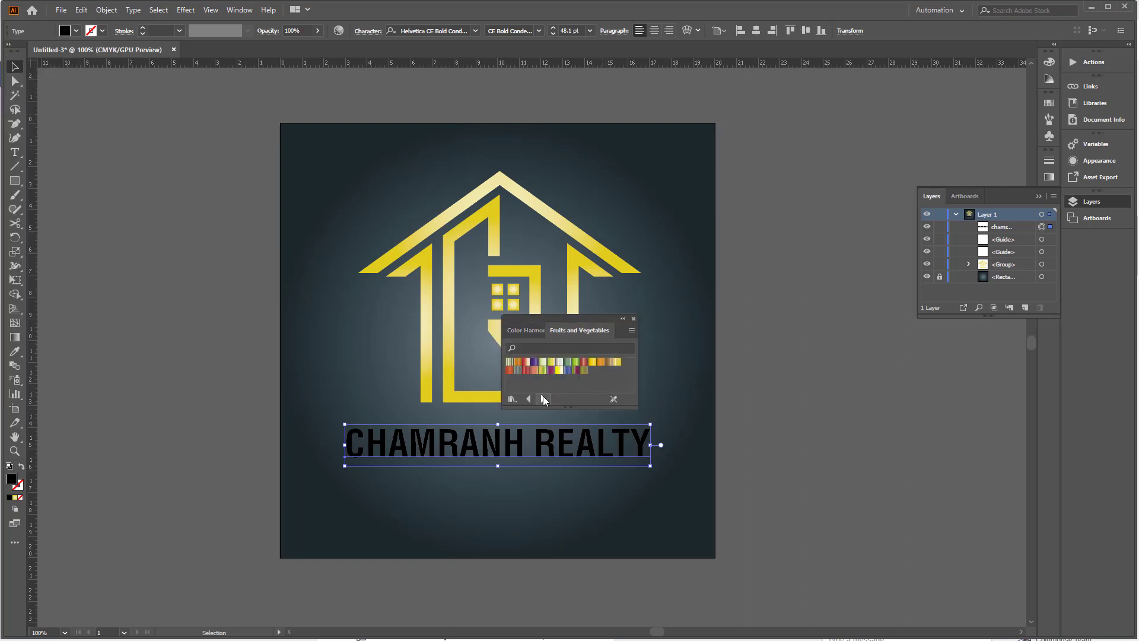
pyautogui.click(731, 381)
pyautogui.click(613, 431)
pyautogui.click(1099, 160)
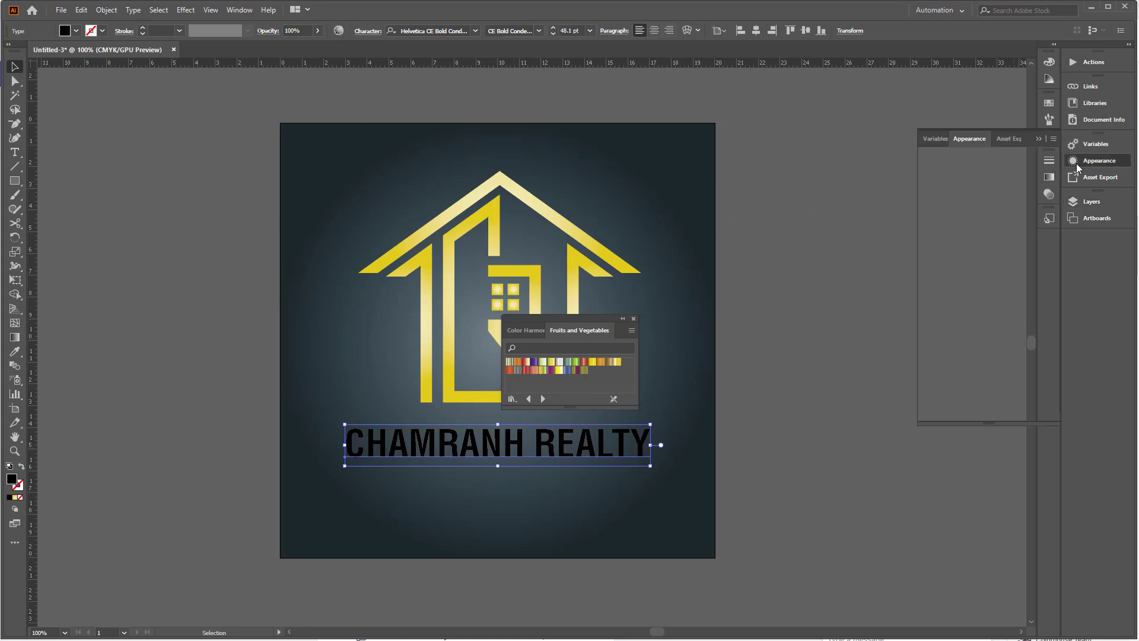
pyautogui.click(593, 362)
# Try other Fruits and Vegetables gradients, including Carrot, on the company name and return to the bright yellow one
pyautogui.click(671, 400)
pyautogui.click(592, 436)
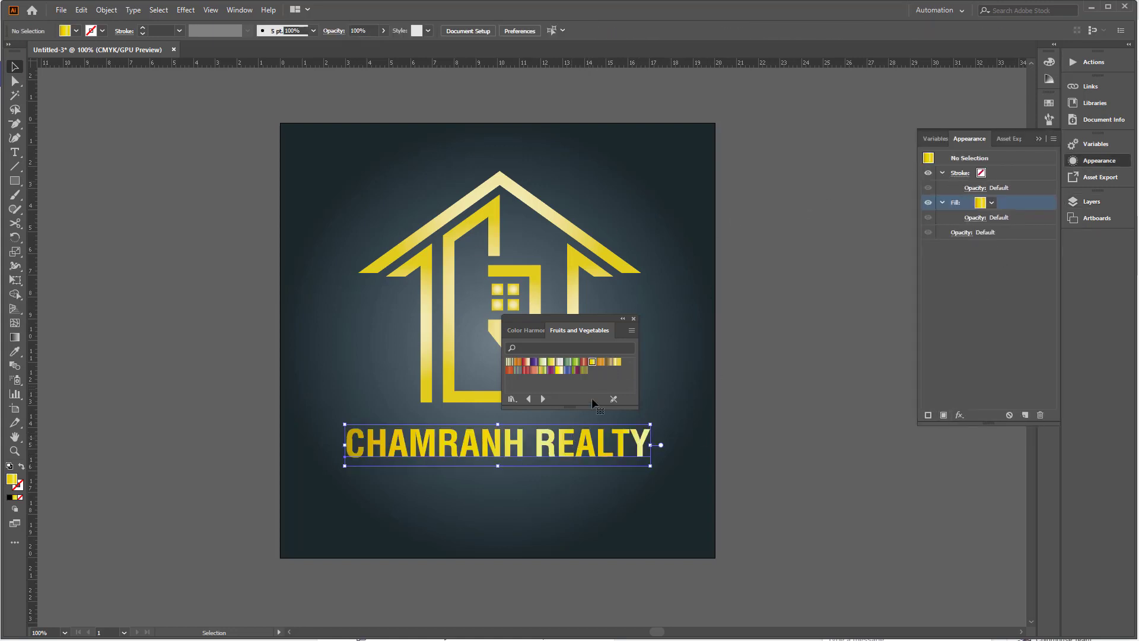
pyautogui.click(616, 362)
pyautogui.click(600, 363)
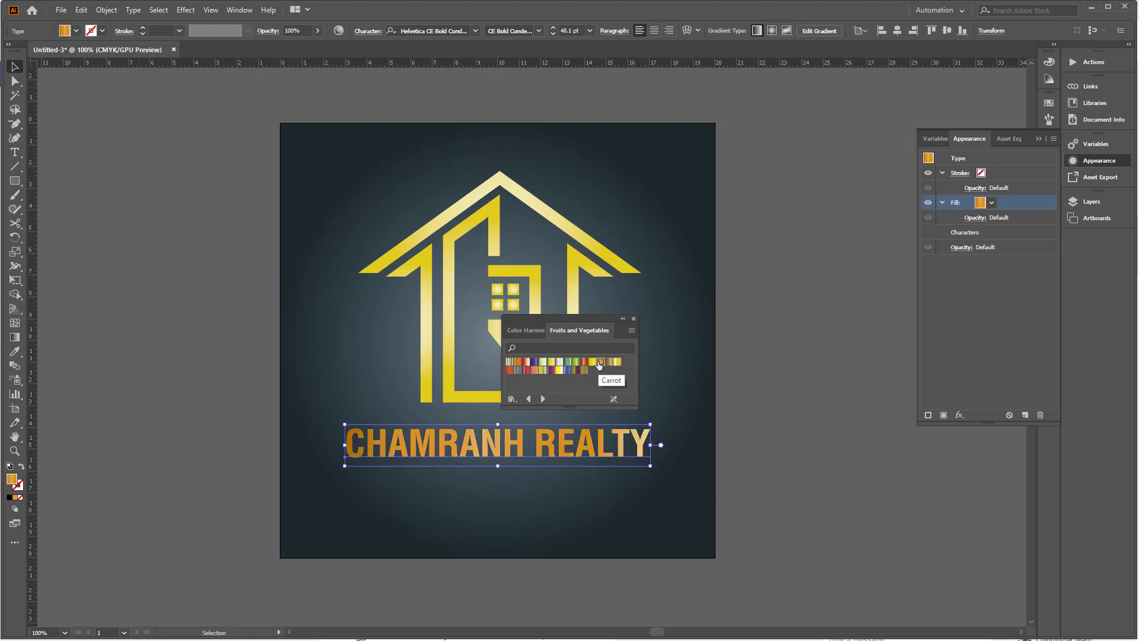
pyautogui.click(592, 362)
pyautogui.click(635, 425)
# Apply the same bright yellow Fruits and Vegetables gradient to the house logo
pyautogui.click(538, 292)
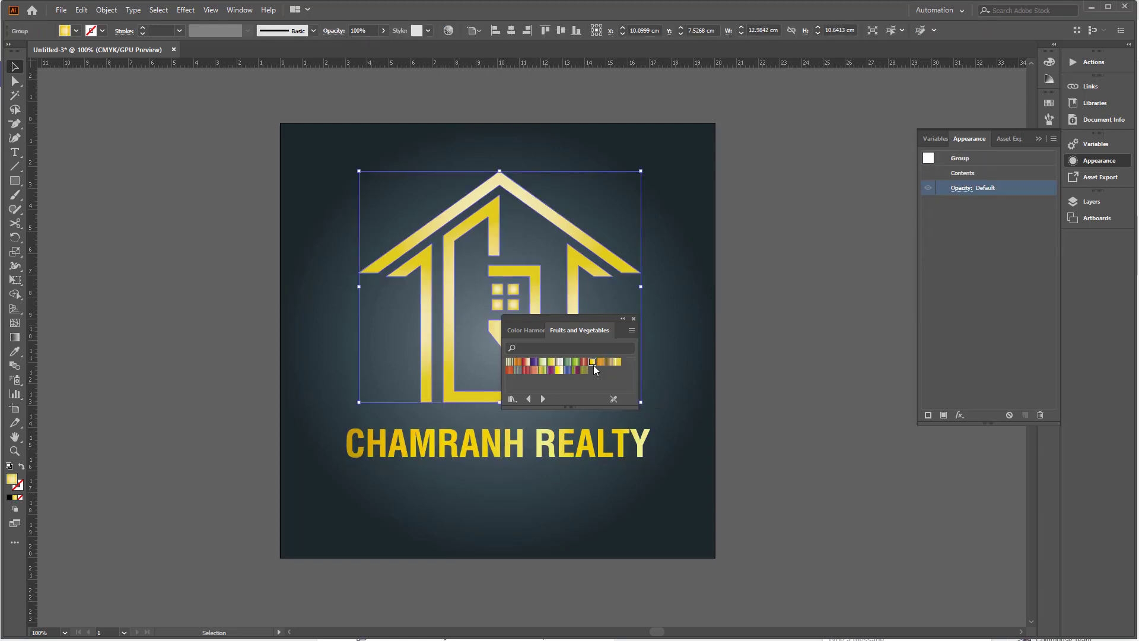
pyautogui.click(592, 362)
pyautogui.click(651, 369)
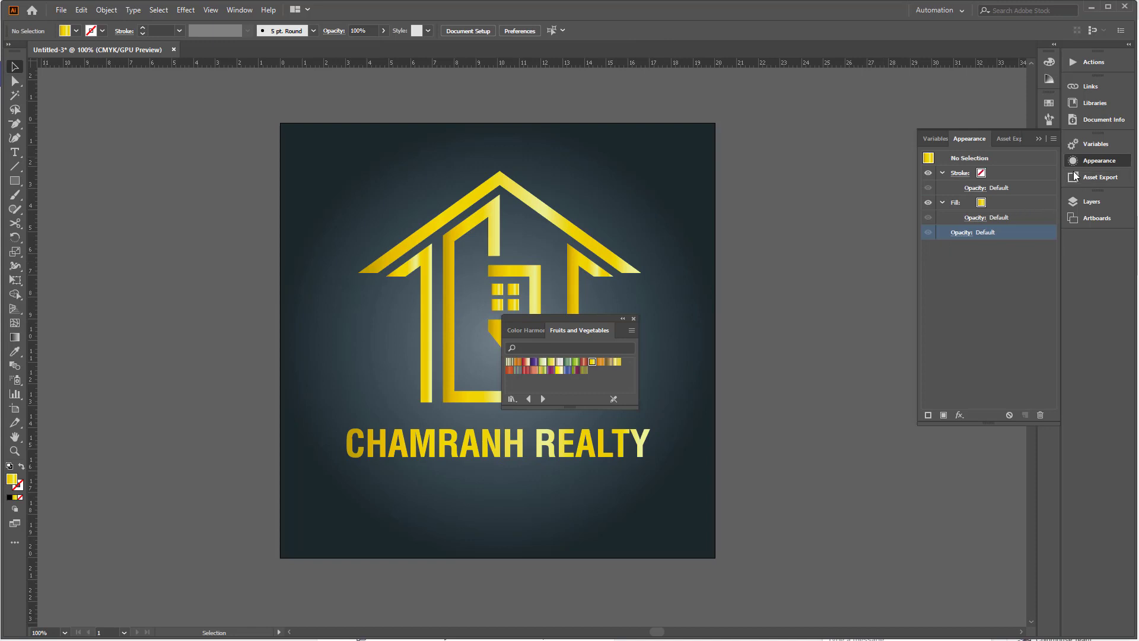
# Set the house logo's gradient angle to 90° and remove the pale yellow color stop before its light end
pyautogui.click(1038, 138)
pyautogui.click(1049, 177)
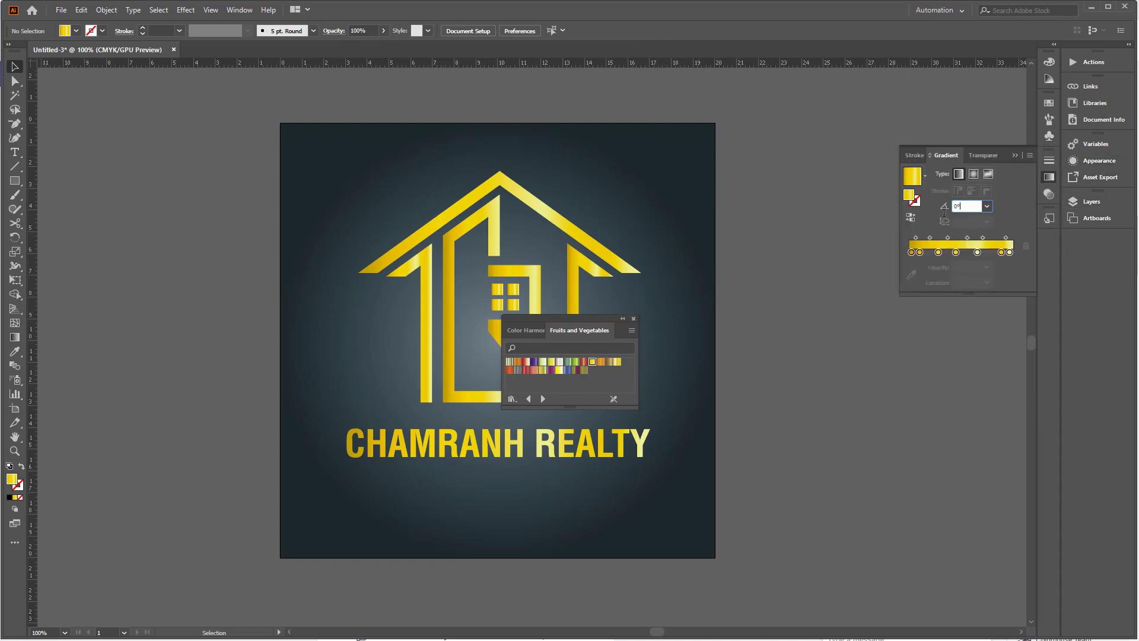
pyautogui.click(618, 252)
pyautogui.write('90')
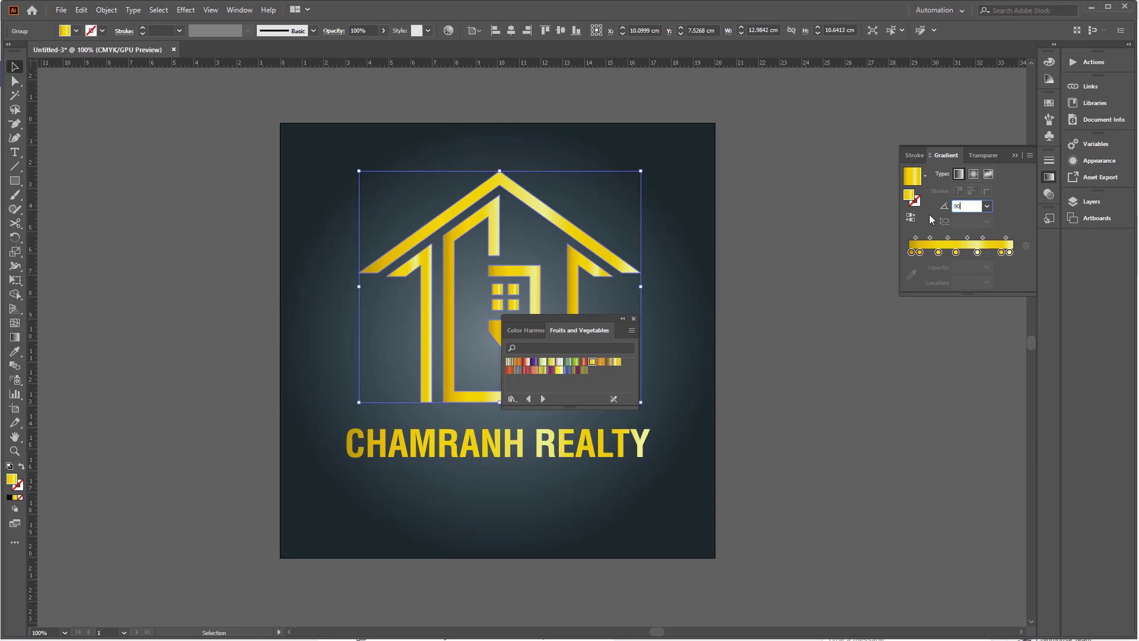
pyautogui.press('Return')
pyautogui.moveTo(980, 254); pyautogui.dragTo(980, 295)
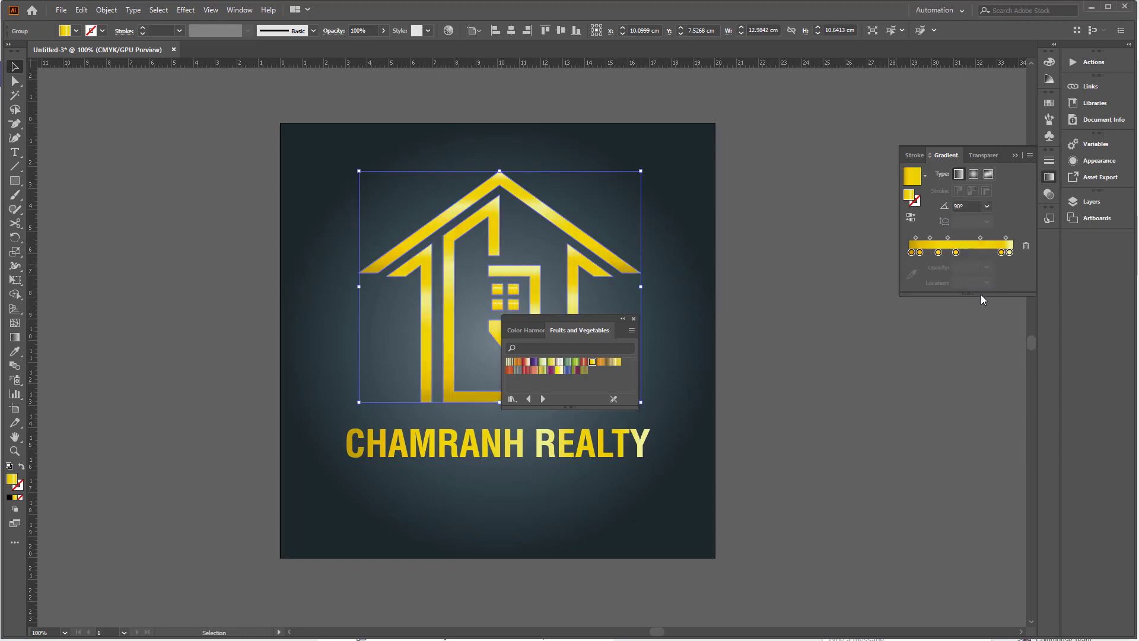
# Darken the house logo's gold by lowering the overall brightness in Recolor Artwork, and move the swatch library off the artwork
pyautogui.click(449, 32)
pyautogui.click(762, 189)
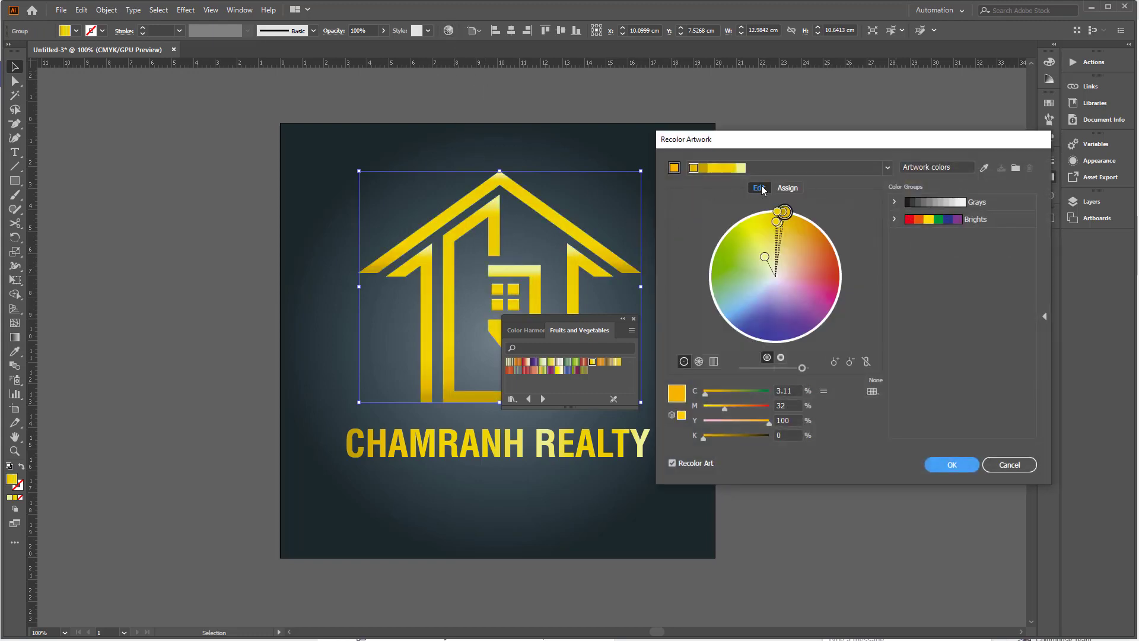
pyautogui.moveTo(801, 369); pyautogui.dragTo(789, 371)
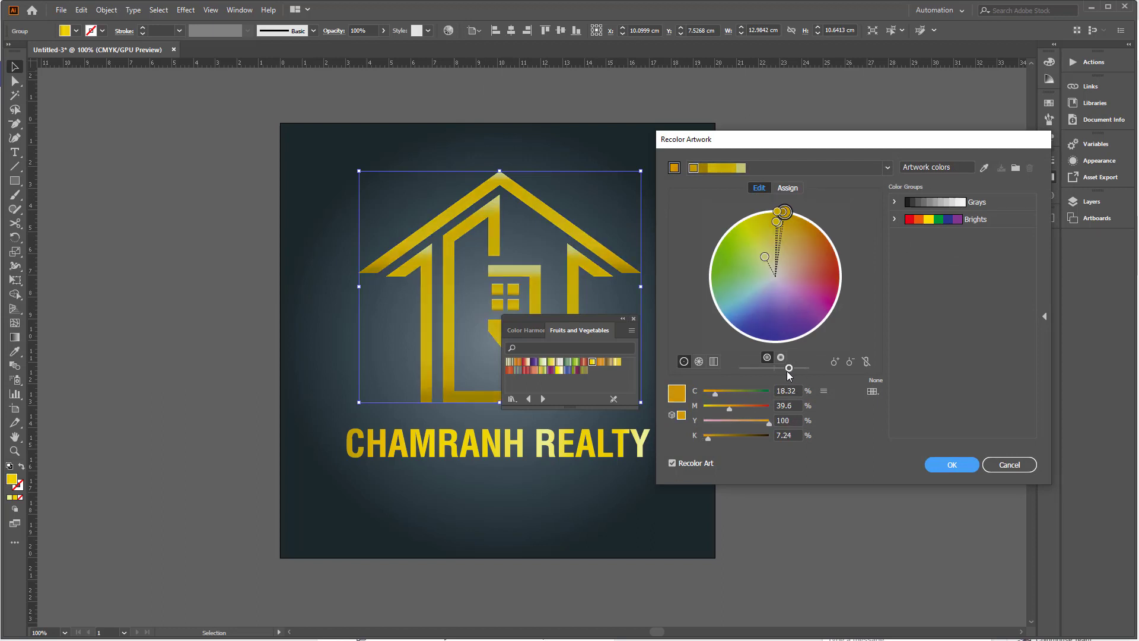
pyautogui.click(948, 465)
pyautogui.moveTo(581, 320); pyautogui.dragTo(874, 358)
pyautogui.click(753, 394)
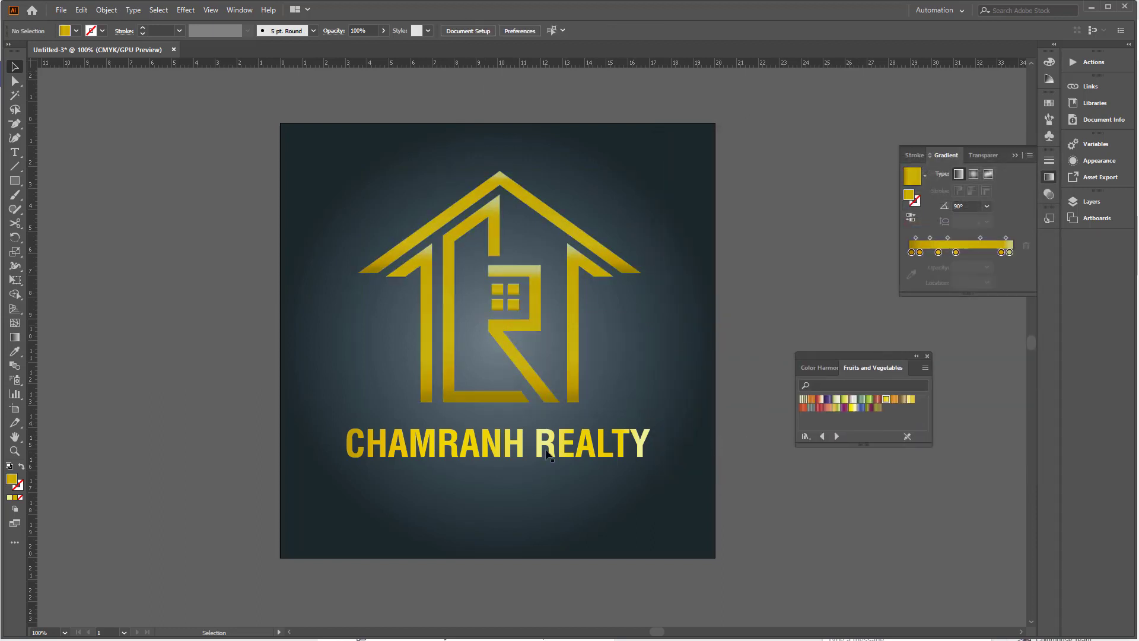
# Duplicate the company name below itself and replace the copy's text with "MOVE TO WHAT MOVES YOU!"
pyautogui.moveTo(544, 452); pyautogui.dragTo(547, 508)
pyautogui.tripleClick(529, 502)
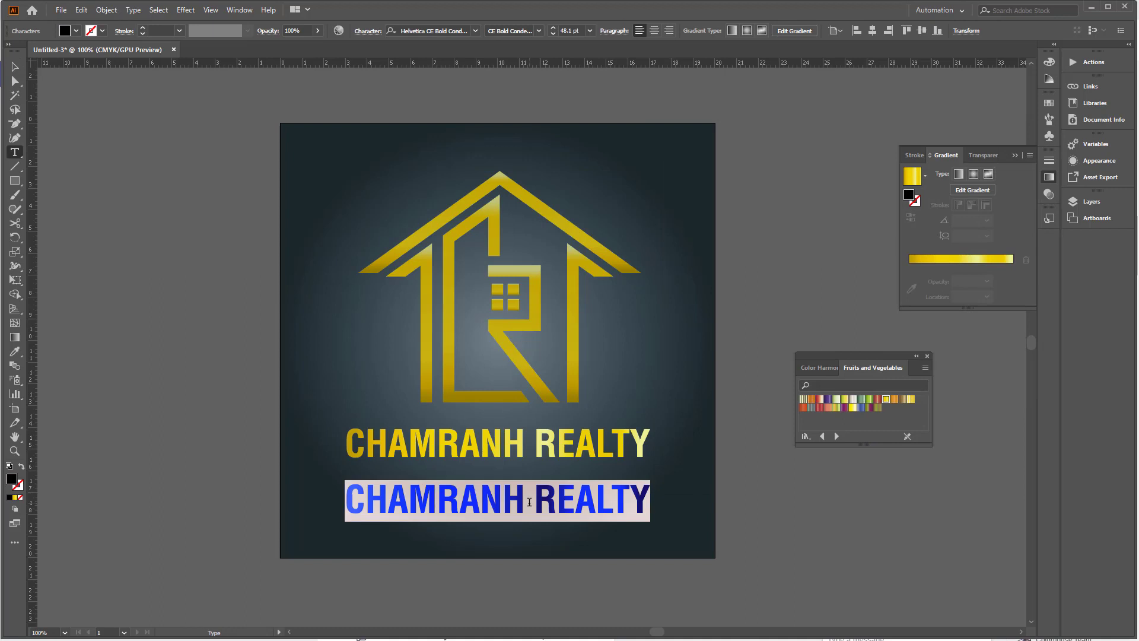
pyautogui.write('MOVE')
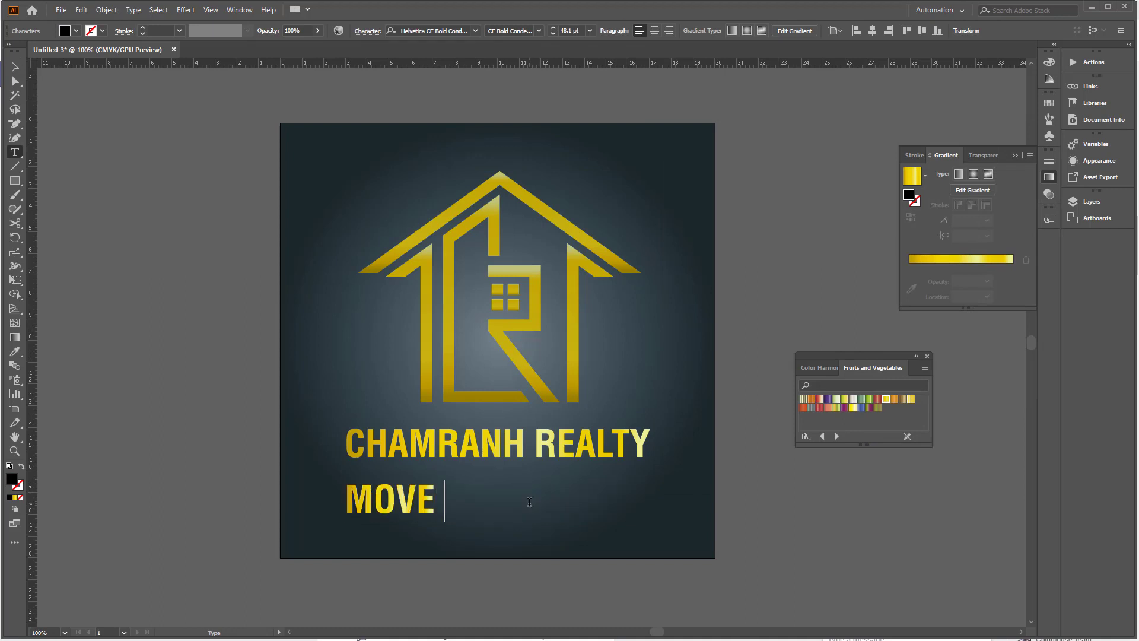
pyautogui.write(' TO WHAT ')
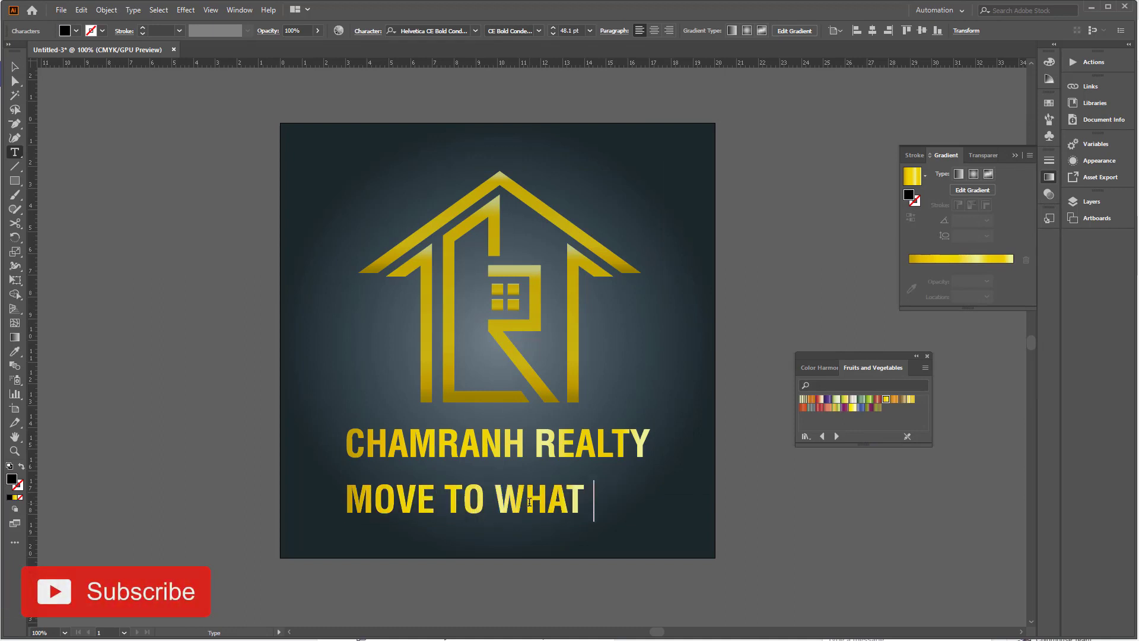
pyautogui.write('MOVES YOU')
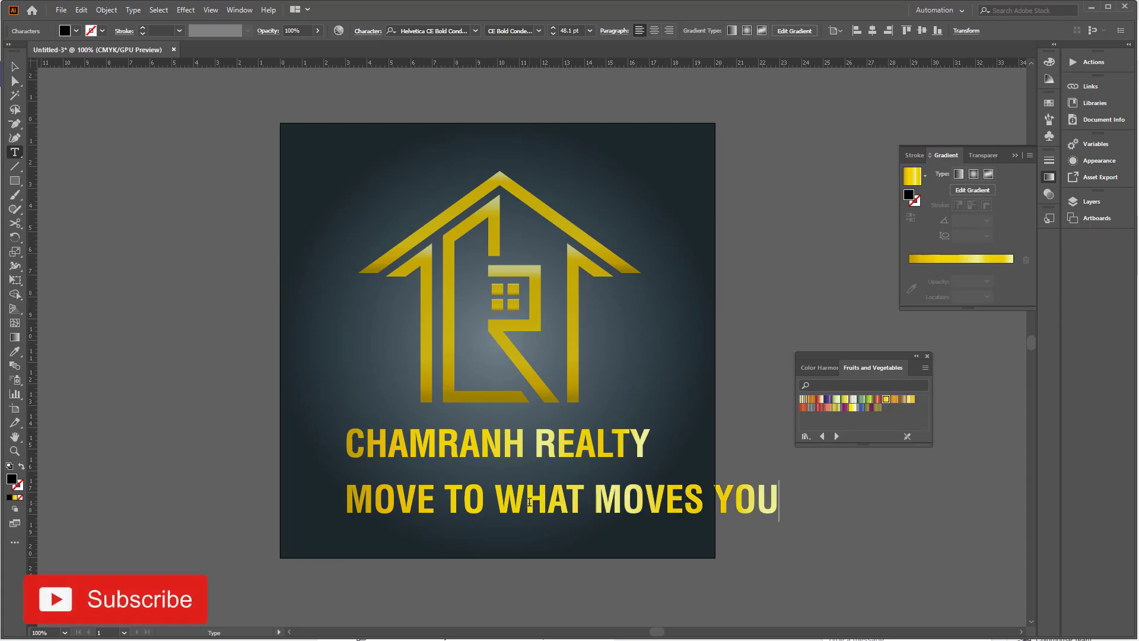
pyautogui.write('!')
# Change the tagline's font to Less
pyautogui.hotkey('ctrl', 'a')
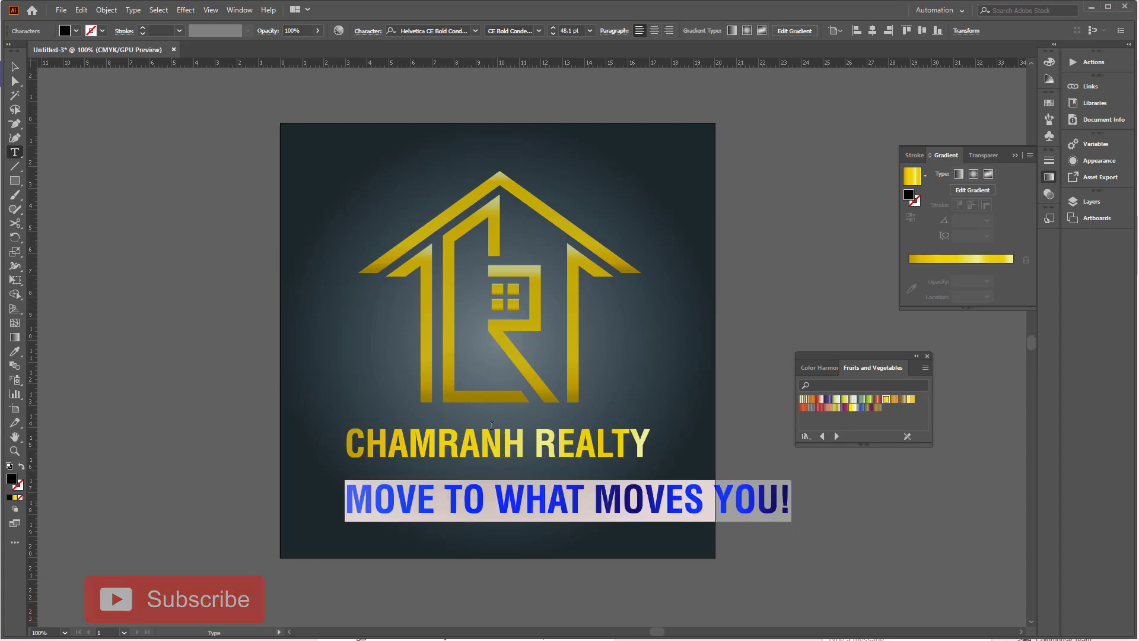
pyautogui.click(421, 31)
pyautogui.write('less')
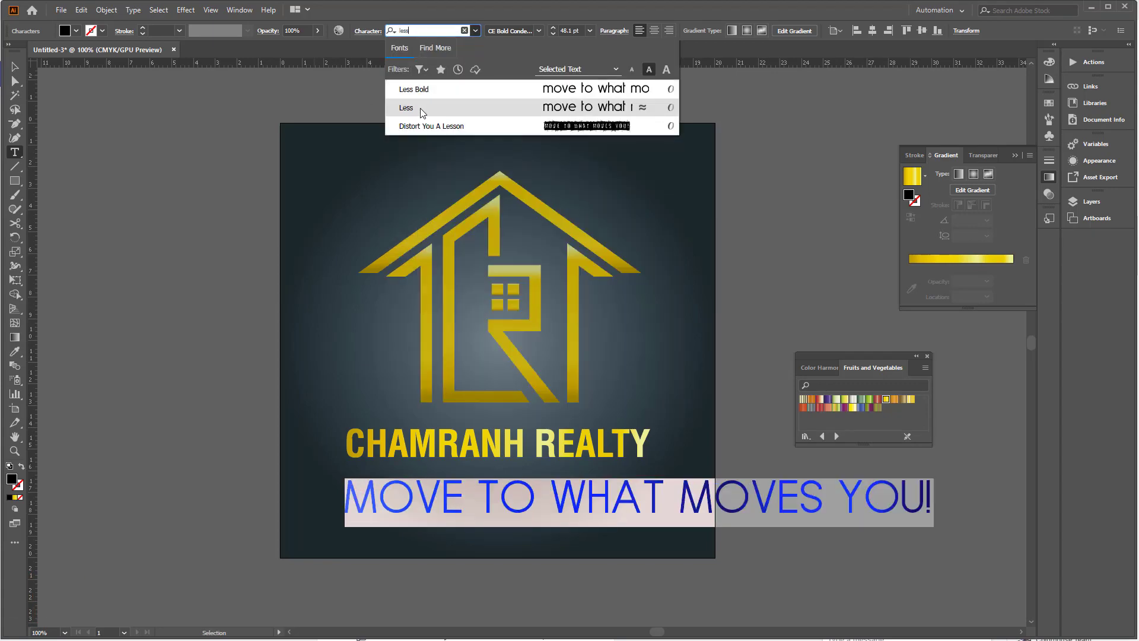
pyautogui.click(422, 113)
pyautogui.press('Escape')
# Shrink the tagline to about 16 pt and center it horizontally on the artboard
pyautogui.moveTo(939, 531); pyautogui.dragTo(626, 521)
pyautogui.hotkey('ctrl', '=')
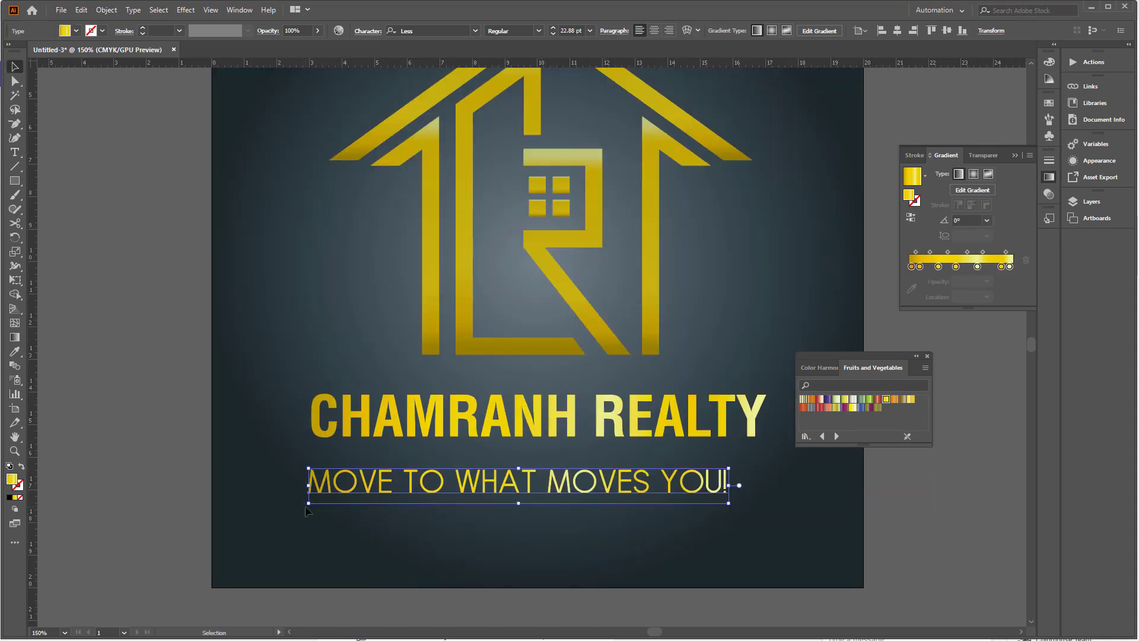
pyautogui.moveTo(306, 510); pyautogui.dragTo(432, 498)
pyautogui.click(897, 31)
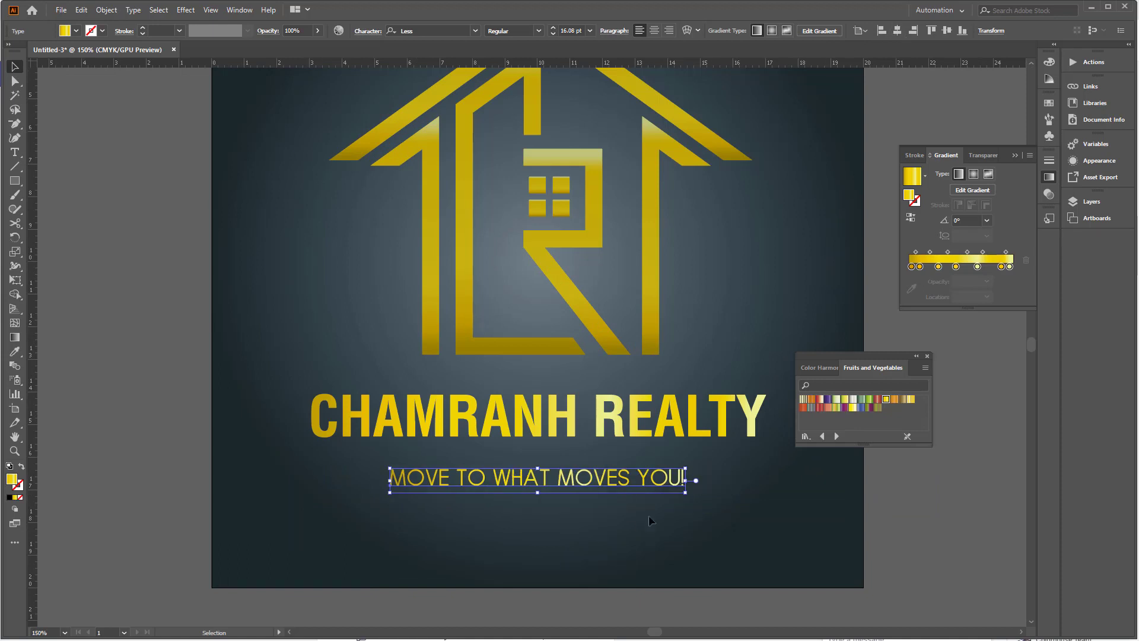
pyautogui.click(625, 523)
# Move the tagline slightly closer to the company name and enlarge it a little about its center
pyautogui.moveTo(613, 479); pyautogui.dragTo(613, 467)
pyautogui.moveTo(685, 482); pyautogui.dragTo(727, 504)
pyautogui.click(704, 517)
pyautogui.scroll(-2, 680, 498)
pyautogui.moveTo(636, 473); pyautogui.dragTo(514, 441)
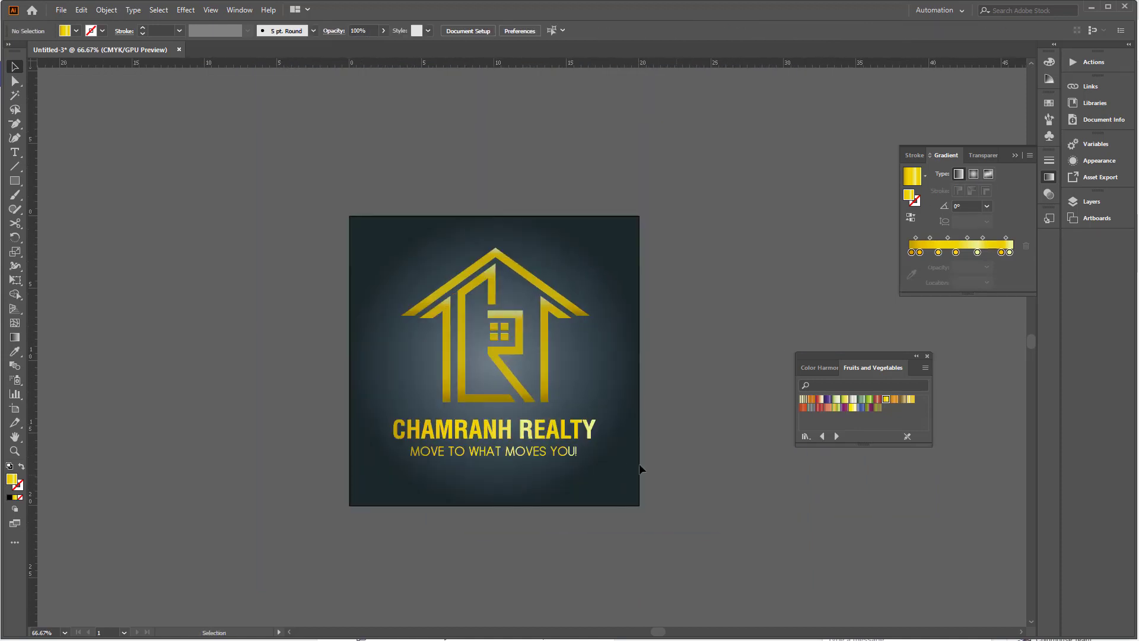
# Unlock the background rectangle and darken the light center of its radial gradient
pyautogui.click(1092, 205)
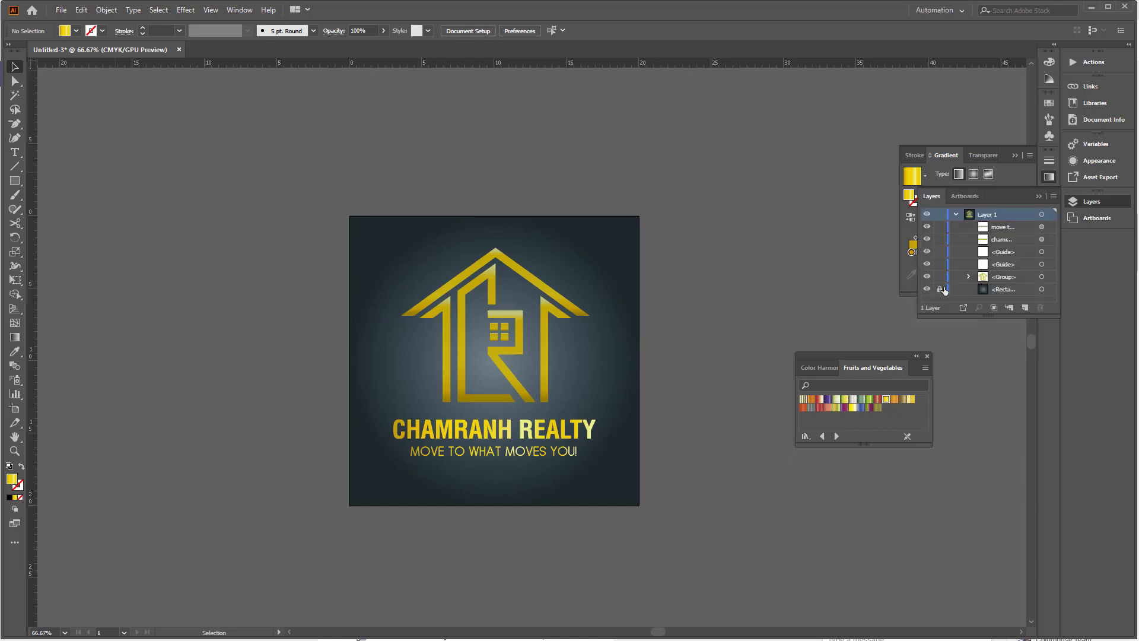
pyautogui.click(1041, 290)
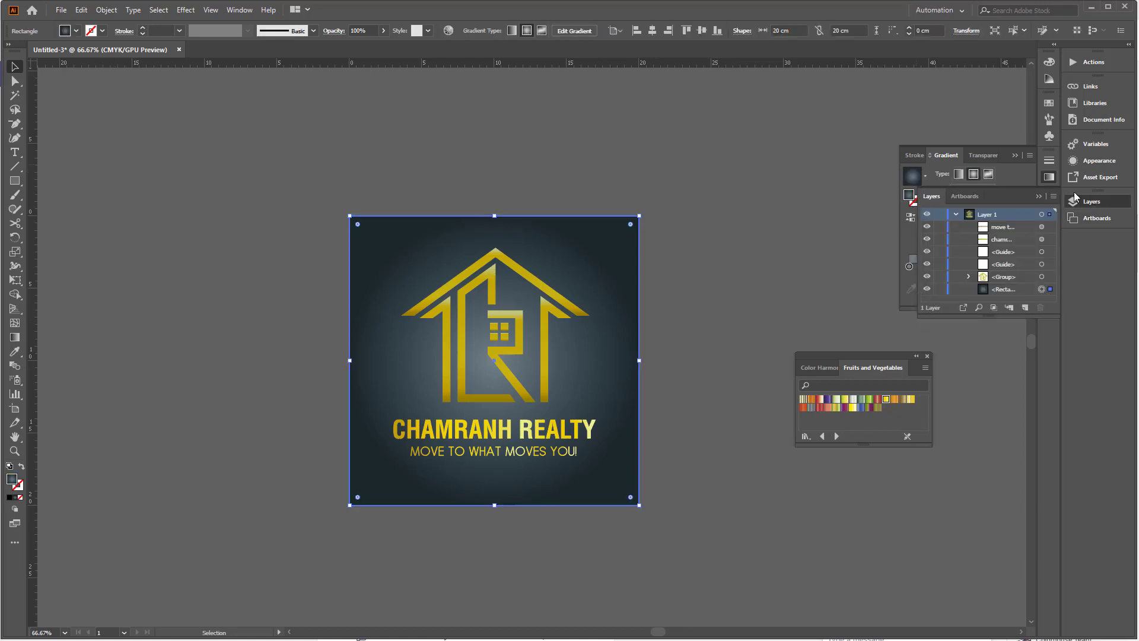
pyautogui.click(1049, 177)
pyautogui.moveTo(965, 270); pyautogui.dragTo(888, 337)
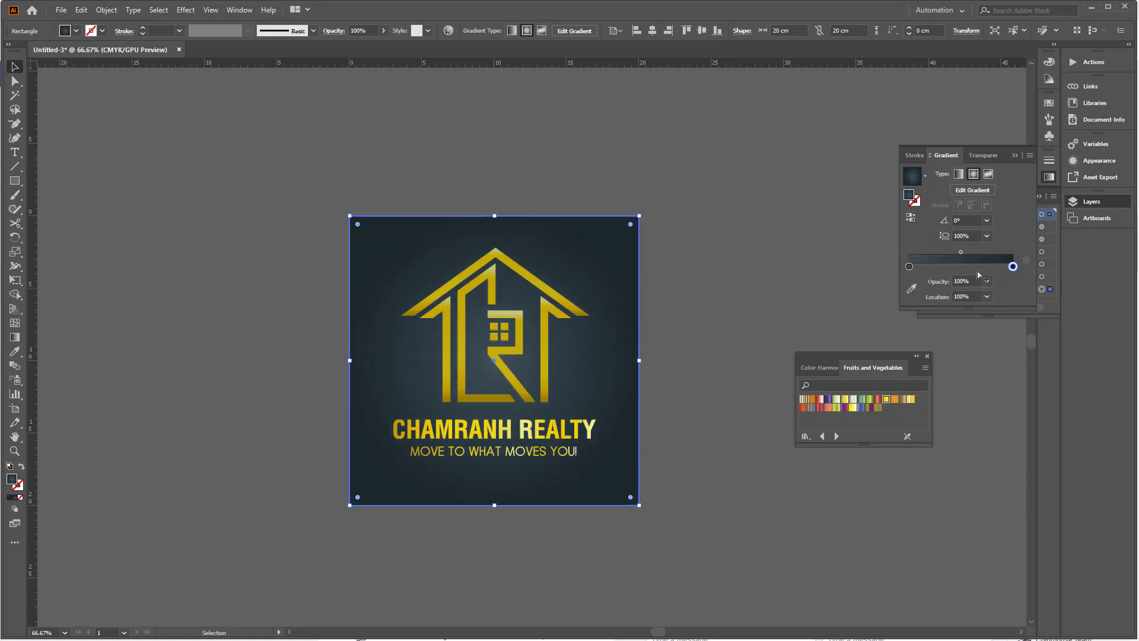
pyautogui.click(769, 330)
# Reduce the house icon's height slightly from its top and bottom edges, keeping its width
pyautogui.scroll(2, 531, 392)
pyautogui.click(478, 348)
pyautogui.scroll(-2, 458, 160)
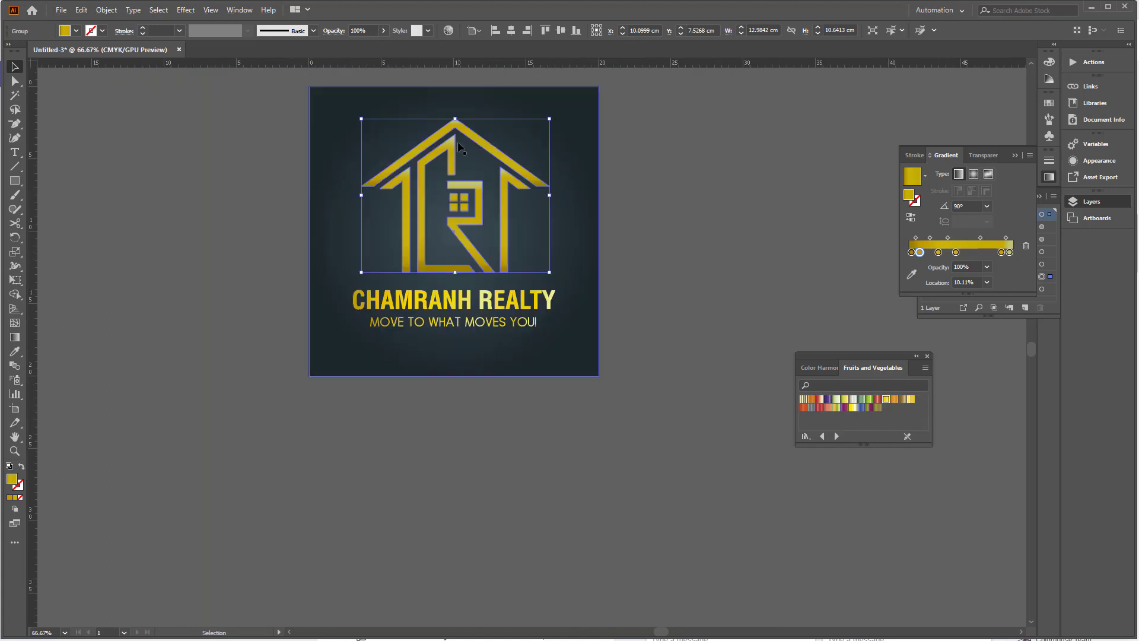
pyautogui.moveTo(455, 119); pyautogui.dragTo(455, 134)
pyautogui.click(671, 262)
pyautogui.moveTo(671, 263); pyautogui.dragTo(705, 321)
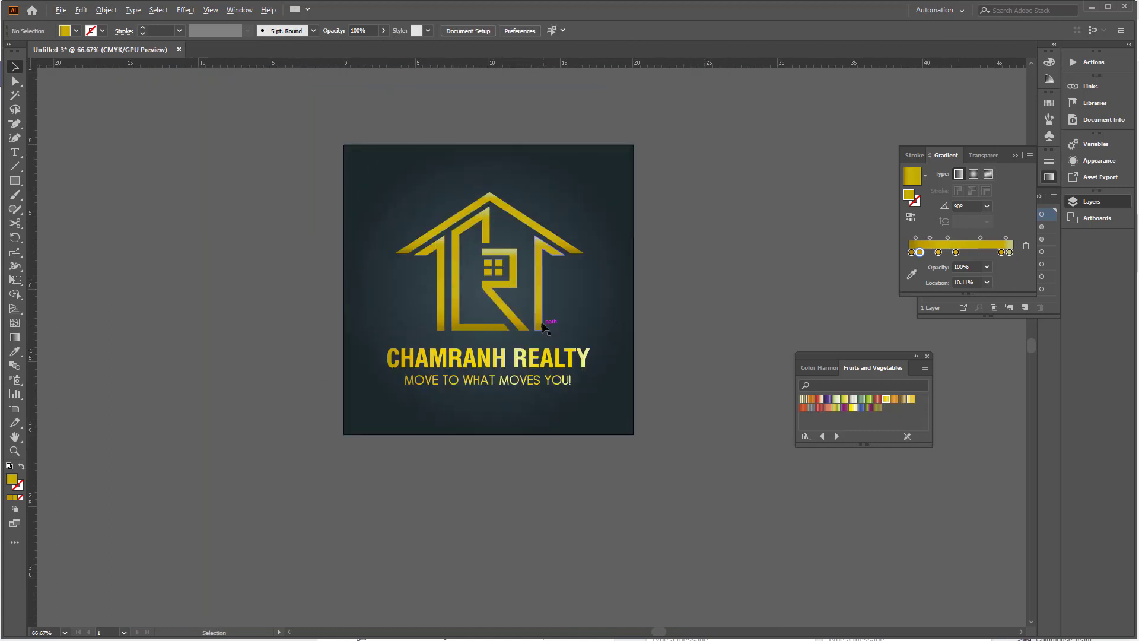
pyautogui.scroll(1, 543, 326)
pyautogui.click(542, 325)
pyautogui.moveTo(462, 333); pyautogui.dragTo(462, 324)
# Move the company name and tagline together slightly up toward the house icon and group them
pyautogui.click(477, 375)
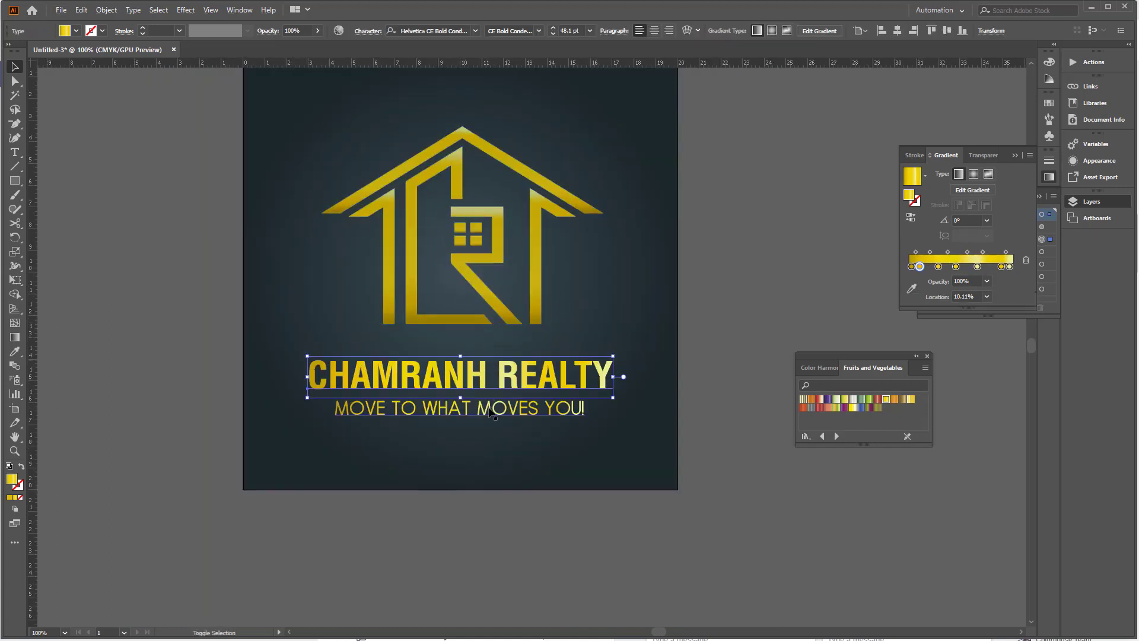
pyautogui.keyDown('shift'); pyautogui.click(488, 410); pyautogui.keyUp('shift')
pyautogui.moveTo(489, 409); pyautogui.dragTo(489, 404)
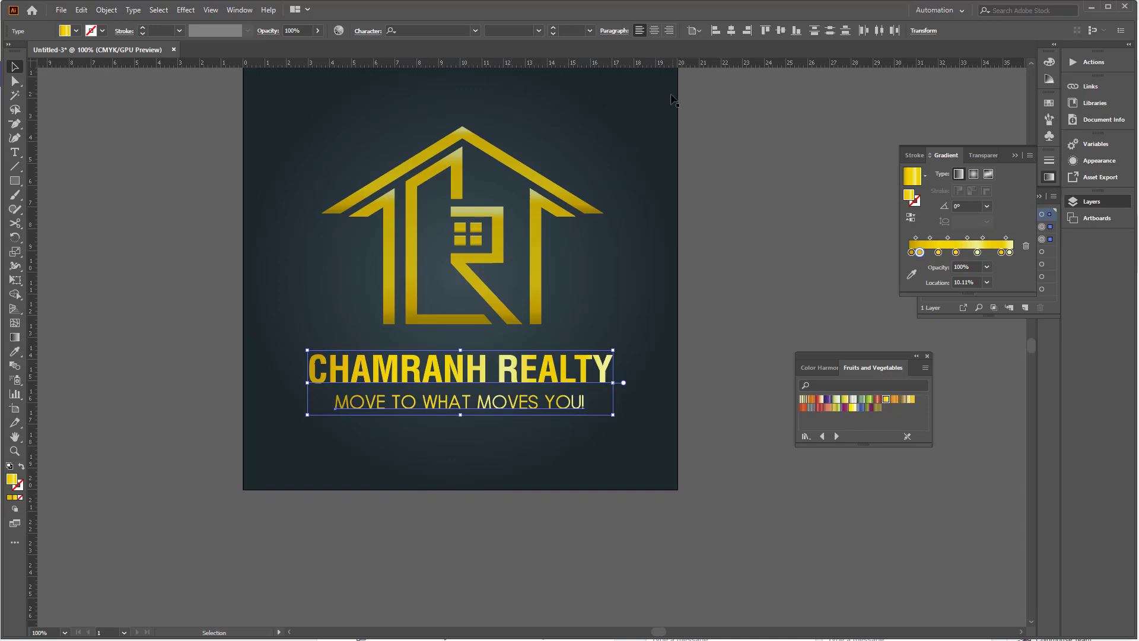
pyautogui.hotkey('ctrl', 'g')
pyautogui.click(727, 270)
# Group the text with the house icon and center the combined logo vertically on the artboard
pyautogui.click(522, 404)
pyautogui.keyDown('shift'); pyautogui.click(540, 239); pyautogui.keyUp('shift')
pyautogui.hotkey('ctrl', 'g')
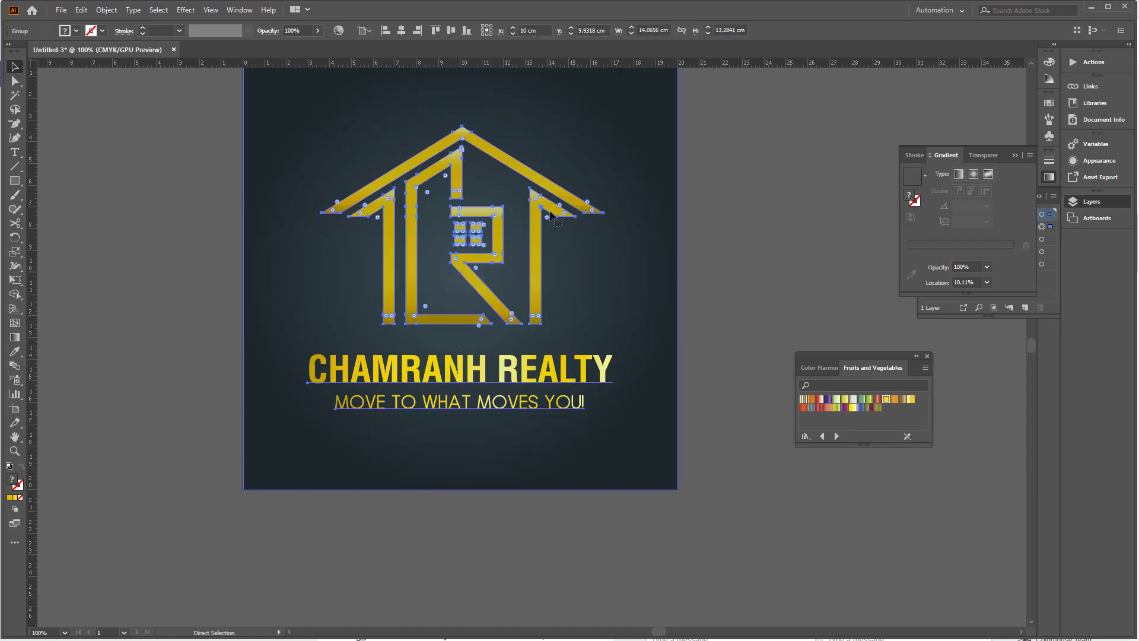
pyautogui.click(451, 31)
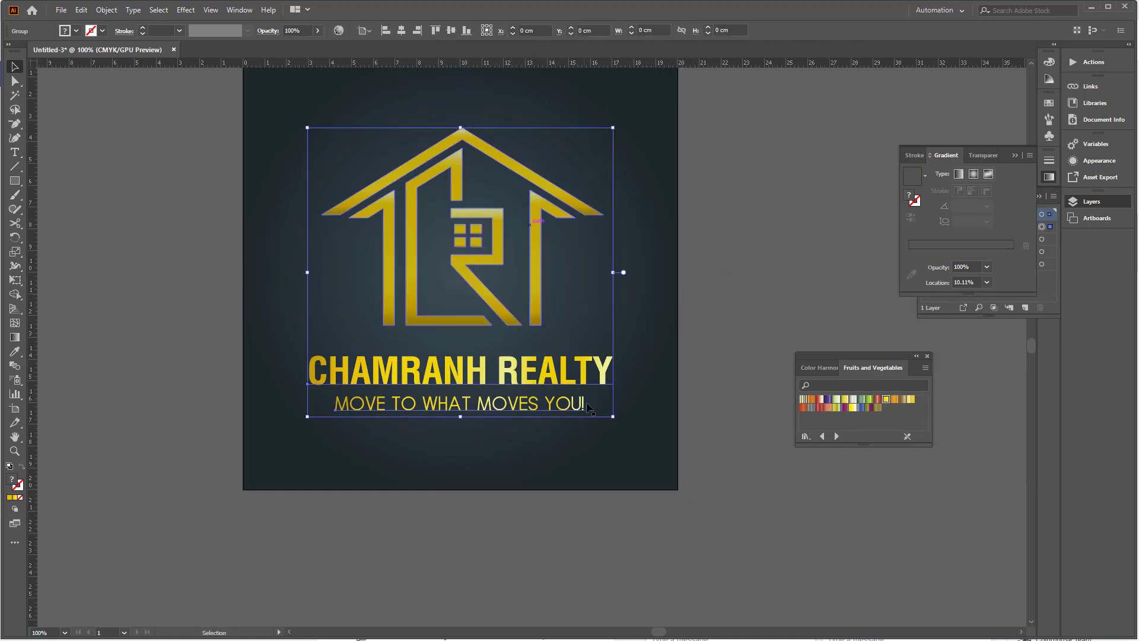
pyautogui.click(709, 289)
pyautogui.moveTo(657, 329); pyautogui.dragTo(582, 372)
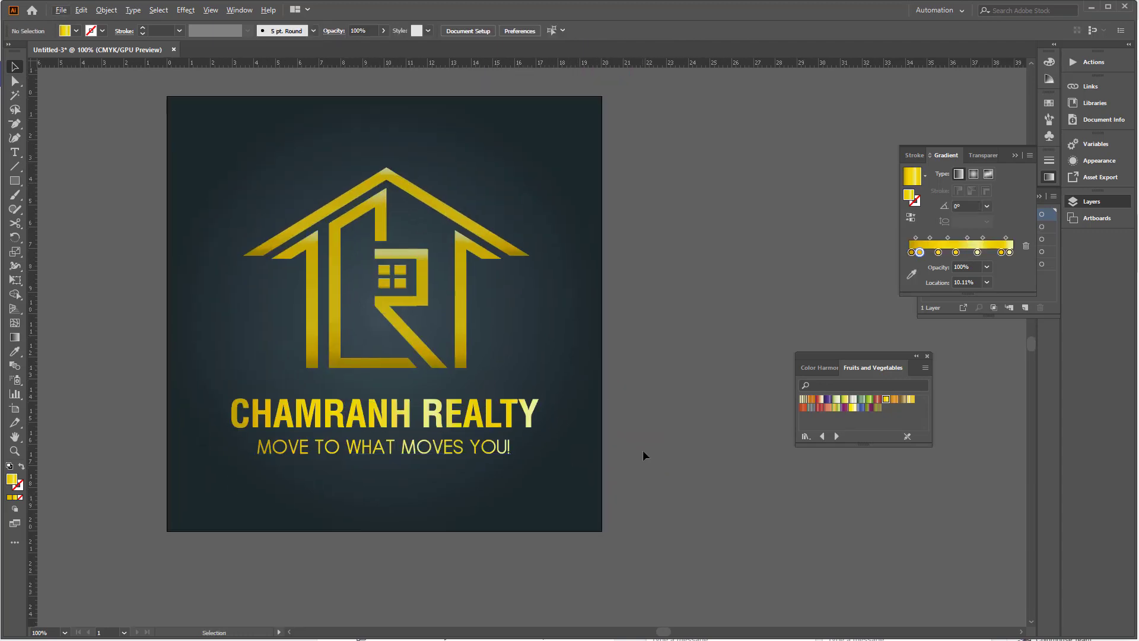
# Duplicate the background and complete logo beside the original, leaving a narrow gap between them
pyautogui.scroll(-1, 644, 433)
pyautogui.click(927, 355)
pyautogui.moveTo(745, 497); pyautogui.dragTo(442, 350)
pyautogui.moveTo(459, 269); pyautogui.dragTo(662, 272)
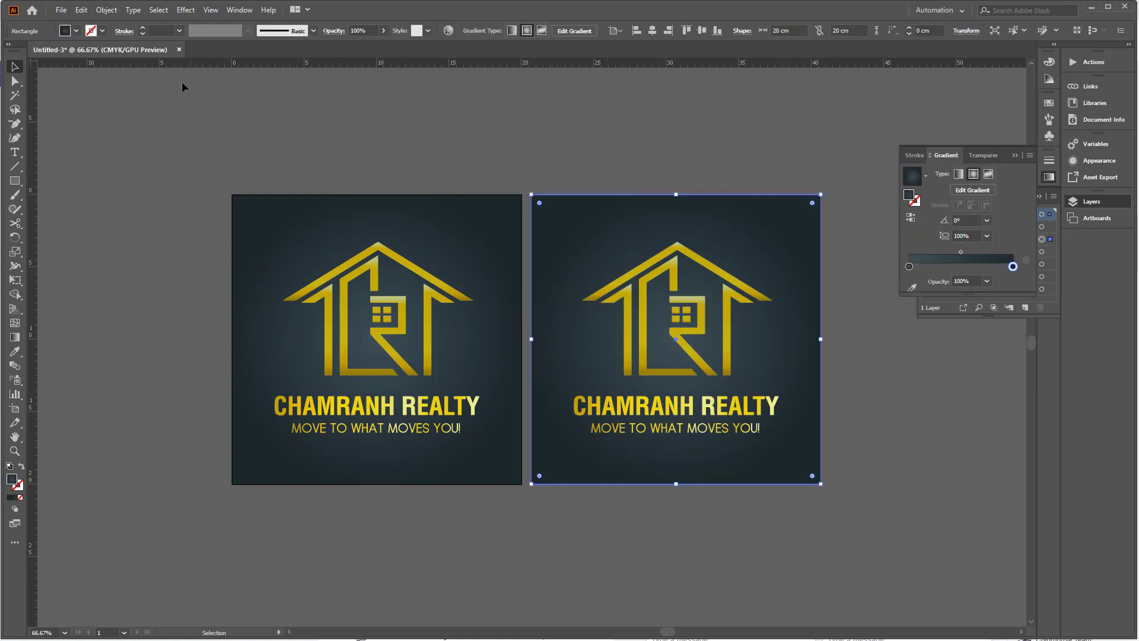
# Fill the duplicated background square with solid black
pyautogui.click(77, 31)
pyautogui.click(32, 53)
pyautogui.click(302, 114)
# Add a second 20 × 20 cm artboard beside the first for the black version of the logo
pyautogui.moveTo(514, 194); pyautogui.dragTo(481, 198)
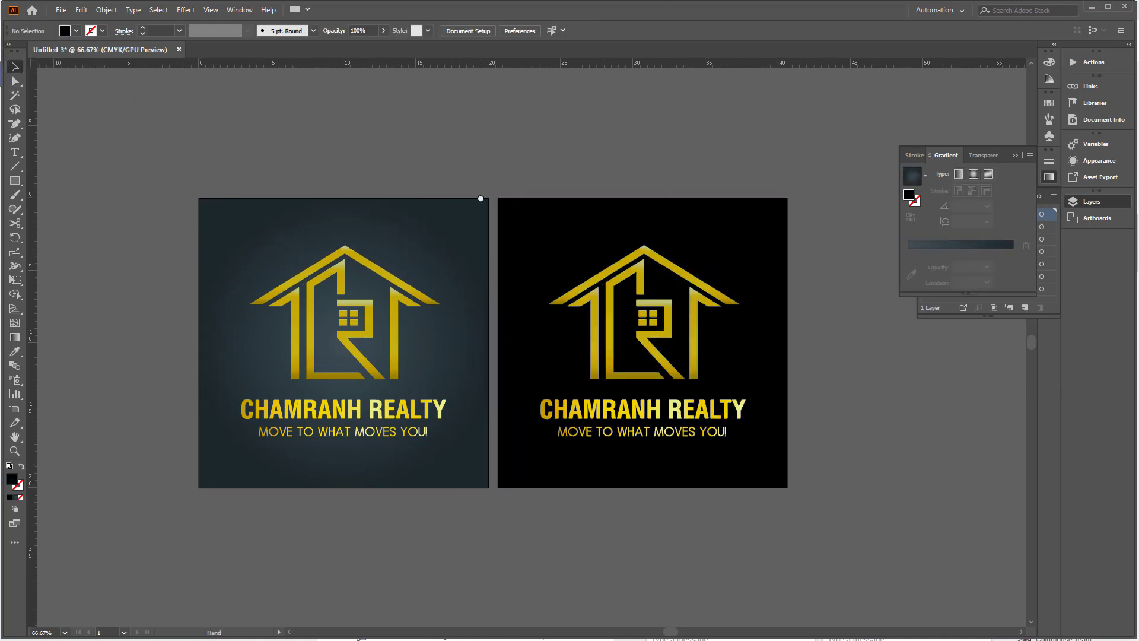
pyautogui.click(20, 414)
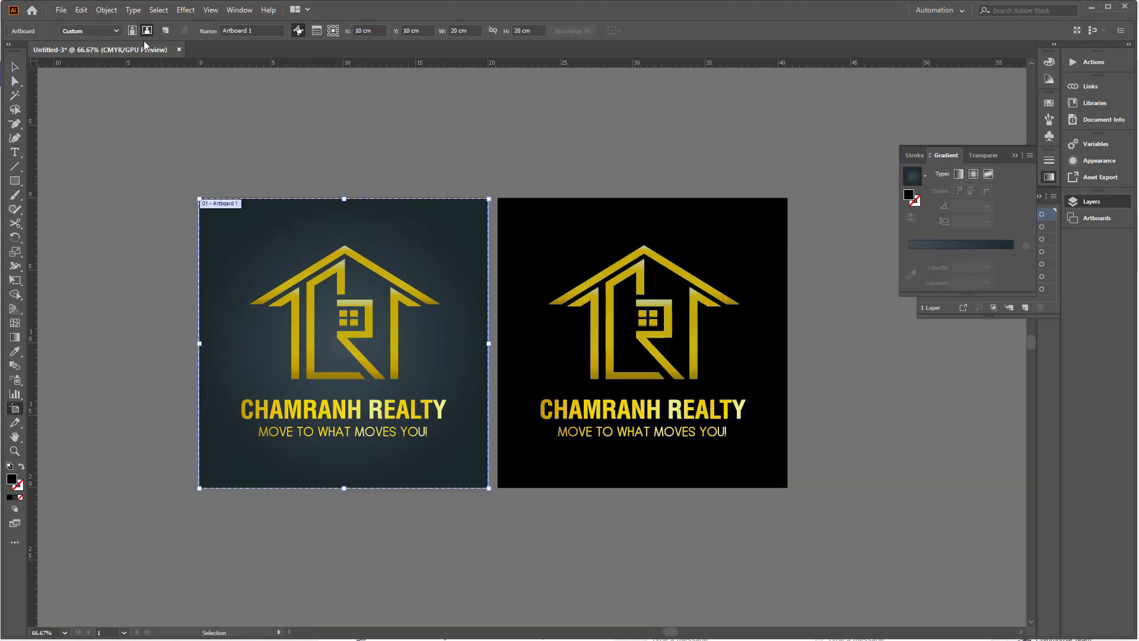
pyautogui.click(166, 31)
pyautogui.click(14, 66)
pyautogui.hotkey('ctrl', '0')
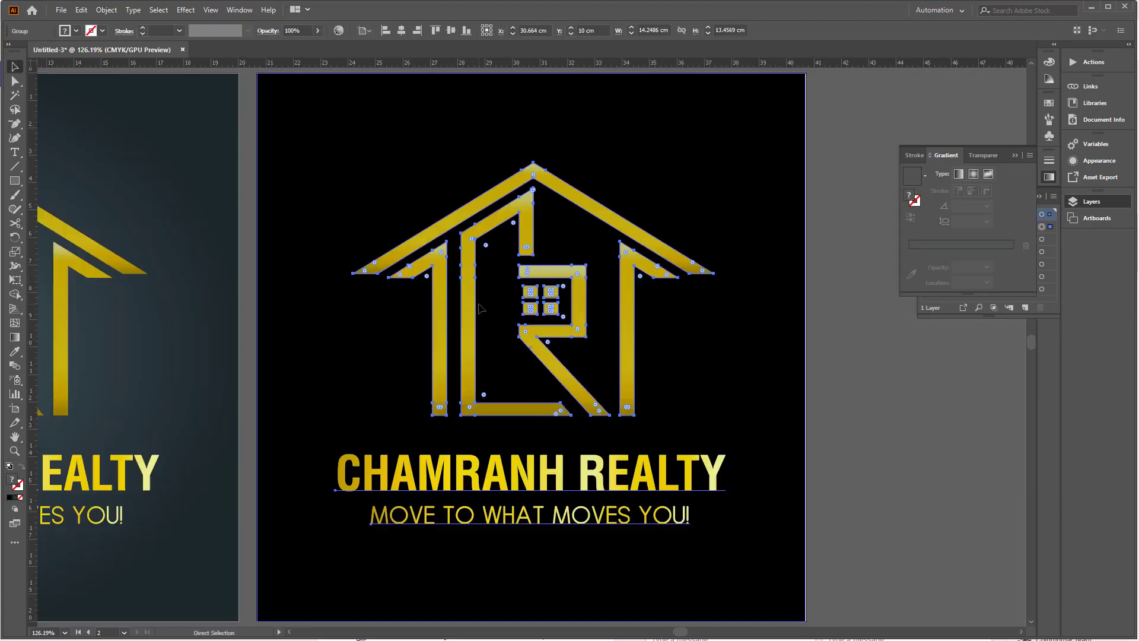
pyautogui.click(528, 333)
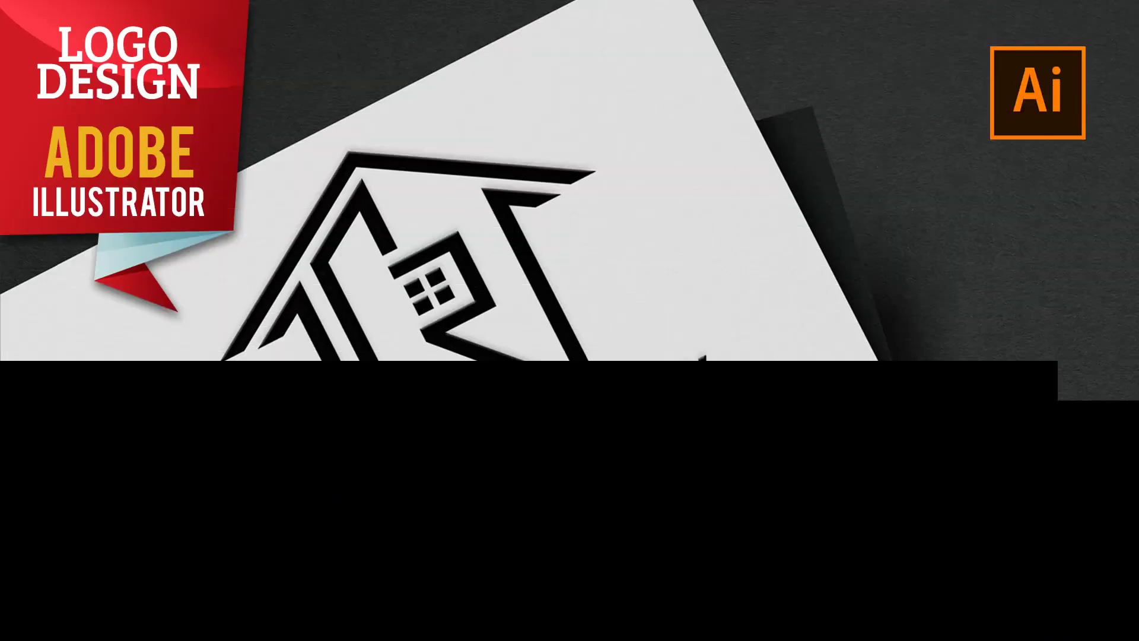